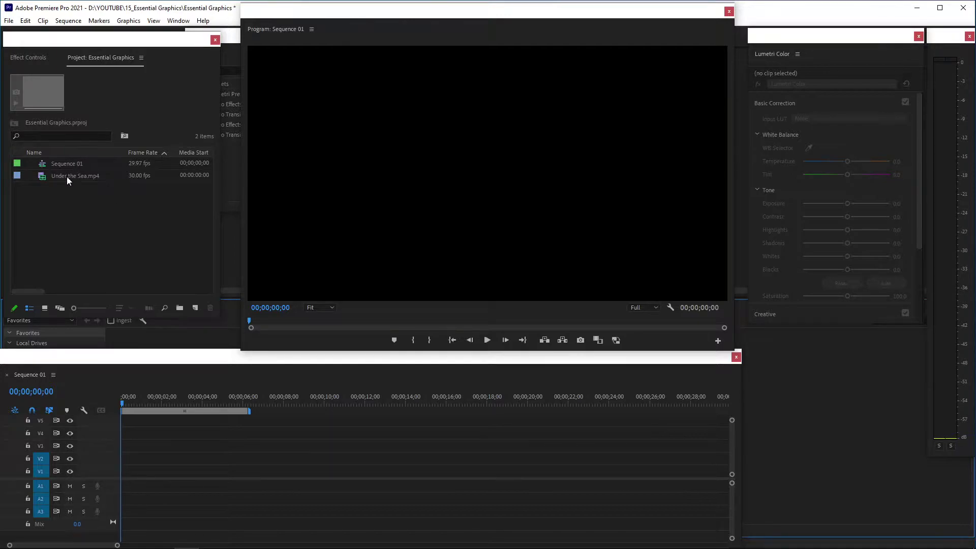
Step: Place Under the Sea.mp4 at the start of track V1 without its audio and play it back
{"action": "left_click_drag", "start_coordinate": [41, 179], "coordinate": [108, 483]}
{"action": "left_click", "coordinate": [218, 487], "text": "alt"}
{"action": "key", "text": "Delete"}
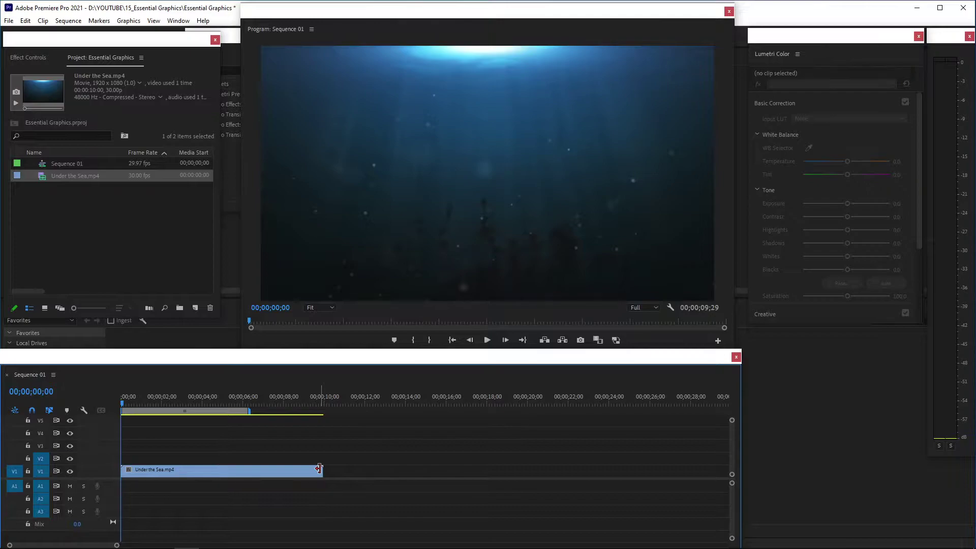
{"action": "left_click", "coordinate": [317, 470]}
{"action": "key", "text": "space"}
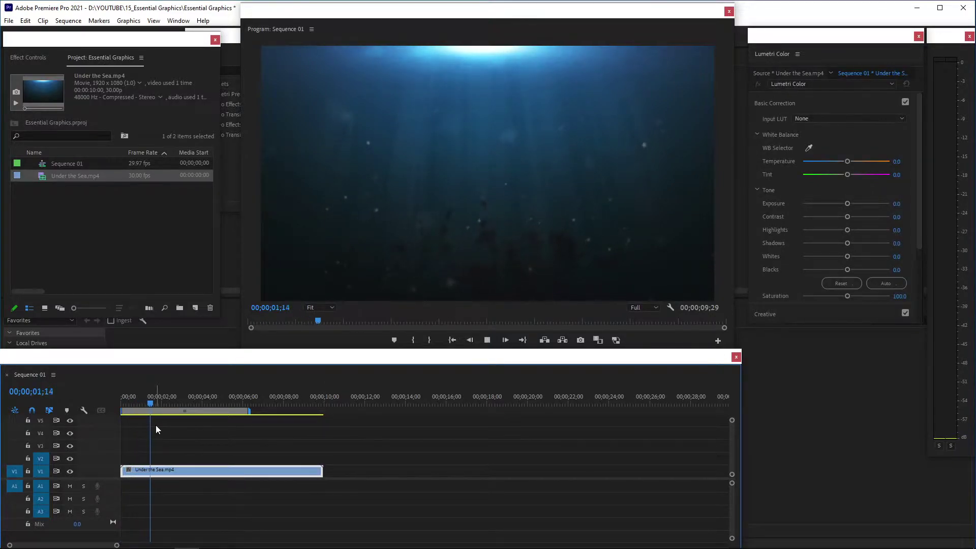
{"action": "key", "text": "space"}
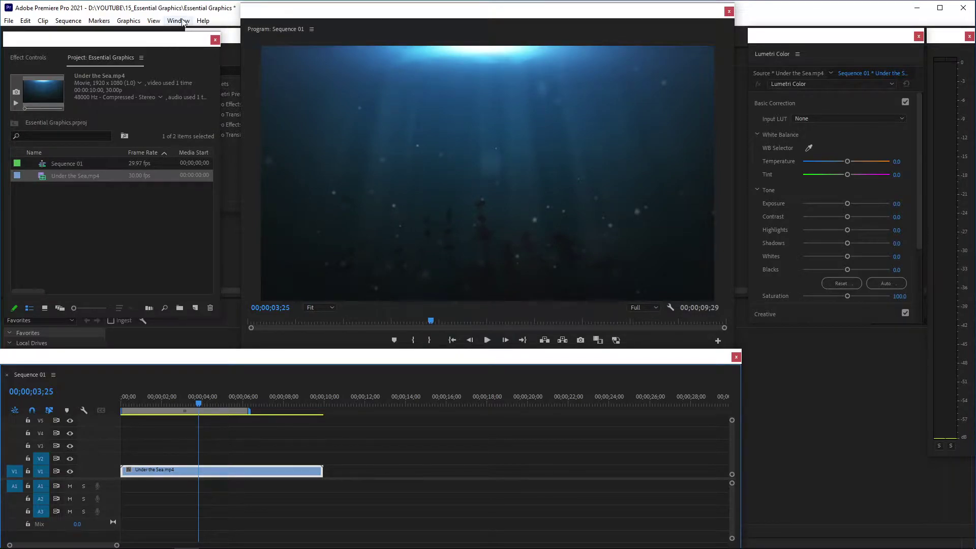
Step: Open the Essential Graphics panel, move it clear of the program monitor, and check its editing and template-browsing views
{"action": "left_click", "coordinate": [183, 23]}
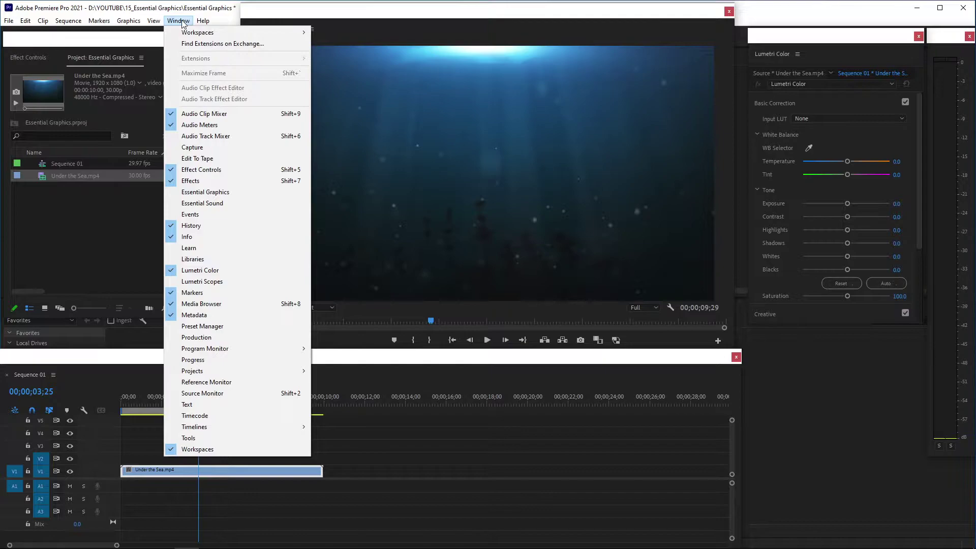
{"action": "left_click", "coordinate": [213, 196]}
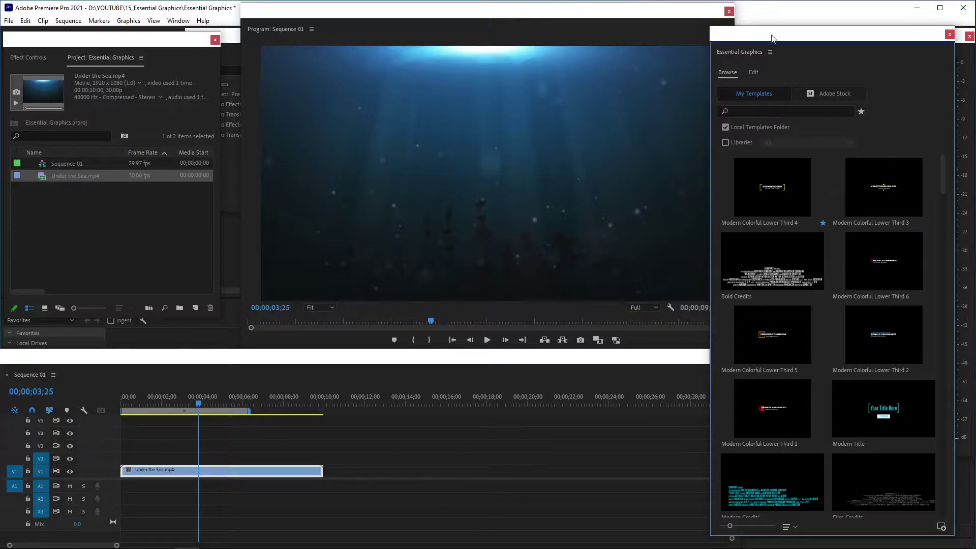
{"action": "left_click_drag", "start_coordinate": [774, 37], "coordinate": [785, 22]}
{"action": "left_click_drag", "start_coordinate": [475, 15], "coordinate": [436, 21]}
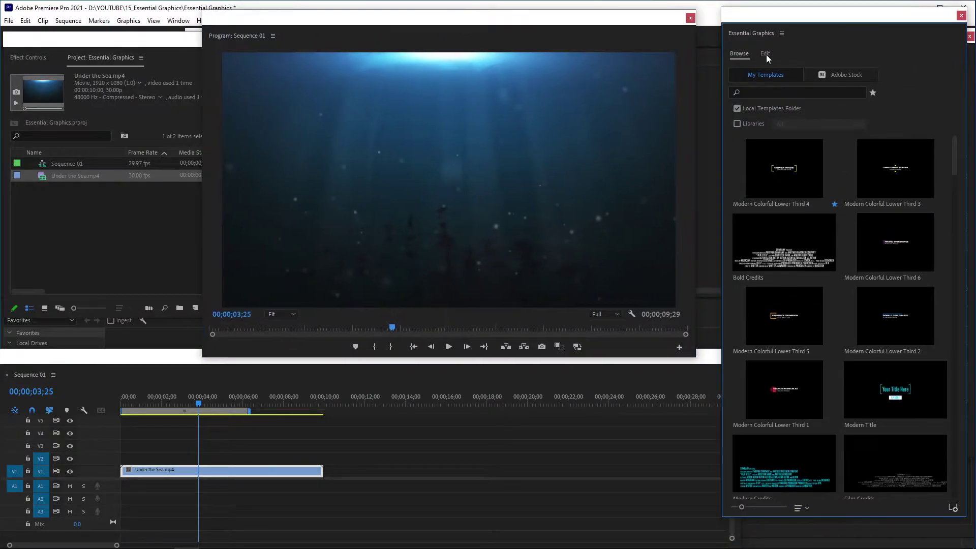
{"action": "left_click", "coordinate": [767, 54]}
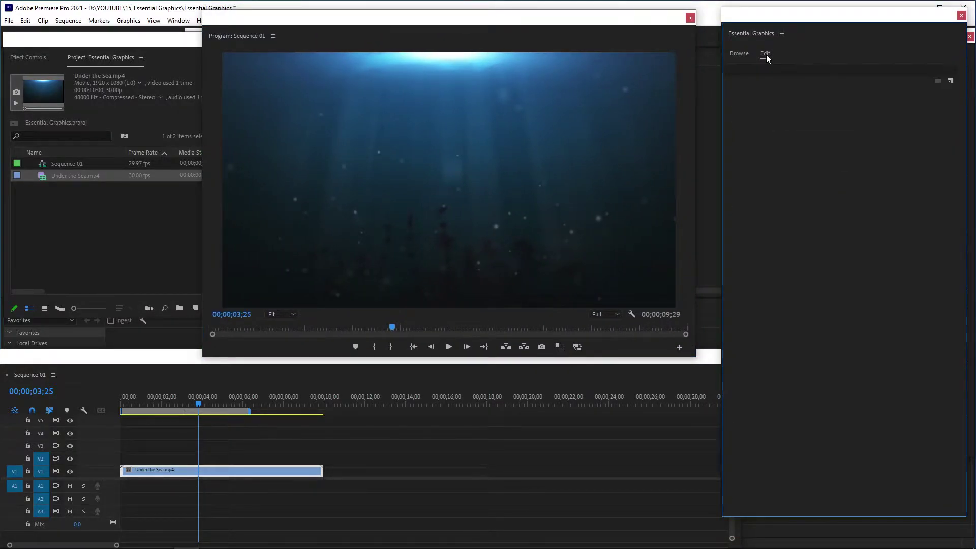
{"action": "left_click", "coordinate": [738, 53]}
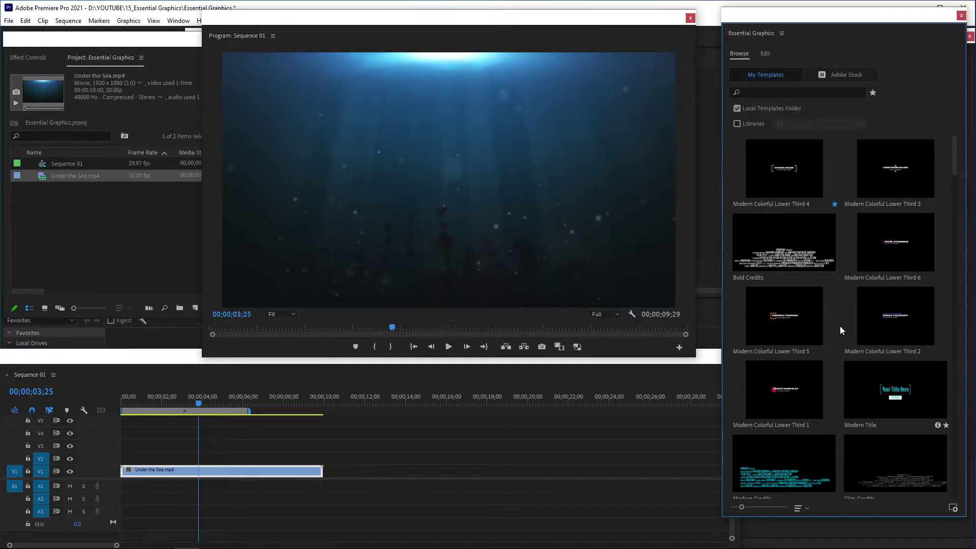
Step: Add the Modern Colorful Lower Third 4 template on V1 after the video clip and play it back
{"action": "left_click_drag", "start_coordinate": [777, 169], "coordinate": [360, 471]}
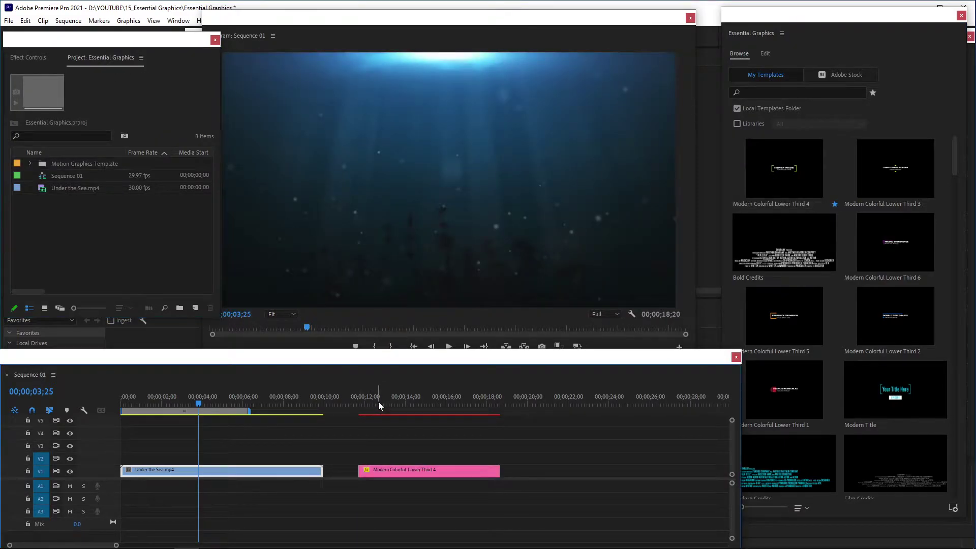
{"action": "key", "text": "Down"}
{"action": "key", "text": "space"}
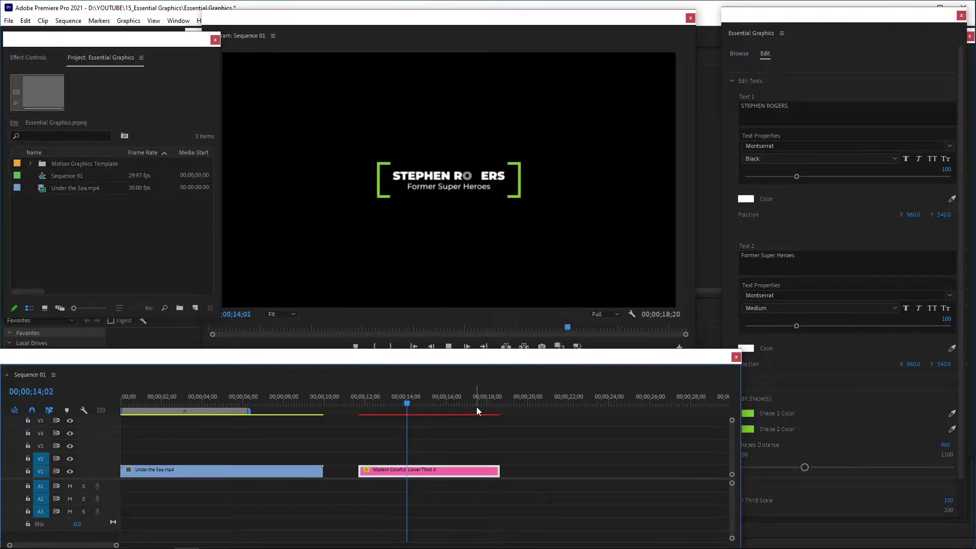
{"action": "key", "text": "space"}
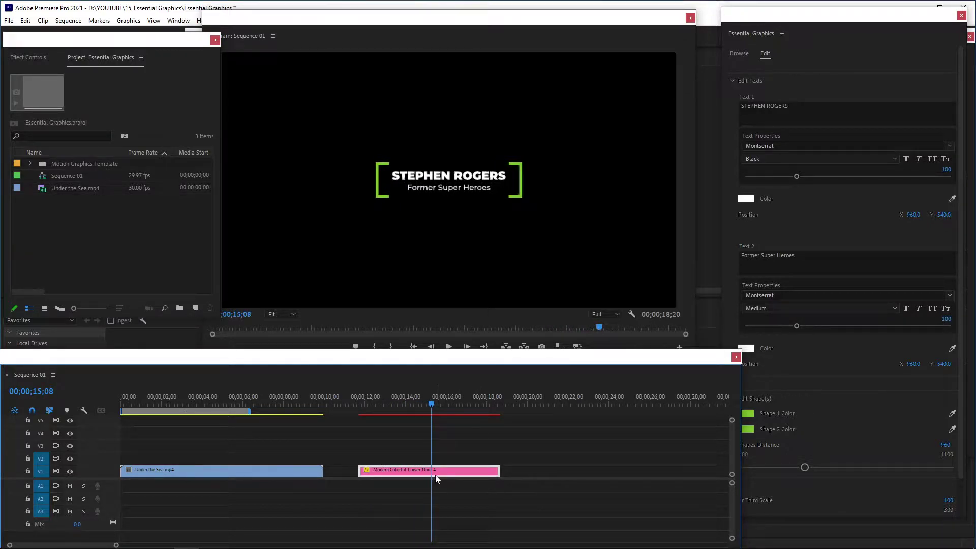
Step: Replace the name in the lower third's Text 1 with the presenter's name
{"action": "left_click", "coordinate": [769, 56]}
{"action": "left_click", "coordinate": [748, 112]}
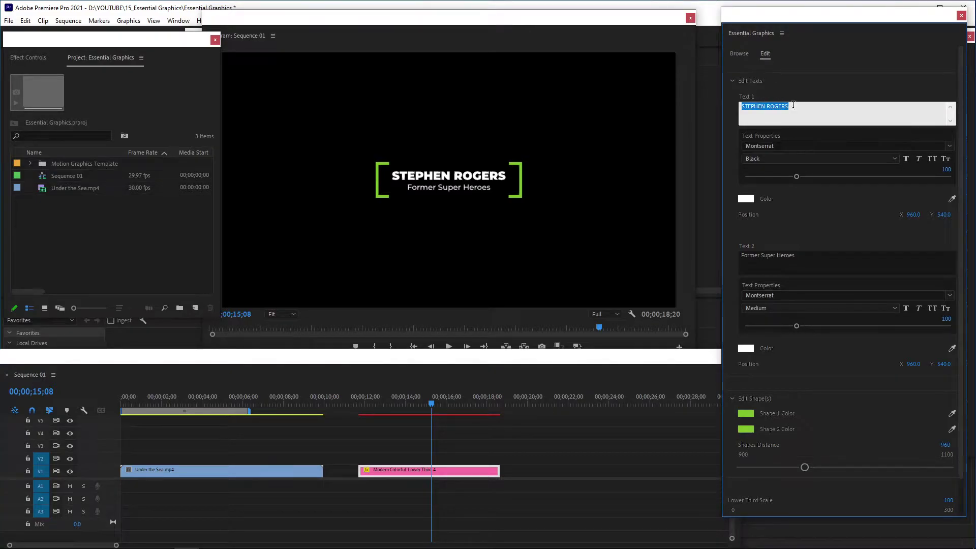
{"action": "type", "text": "KIM PD PRO"}
{"action": "left_click", "coordinate": [491, 213]}
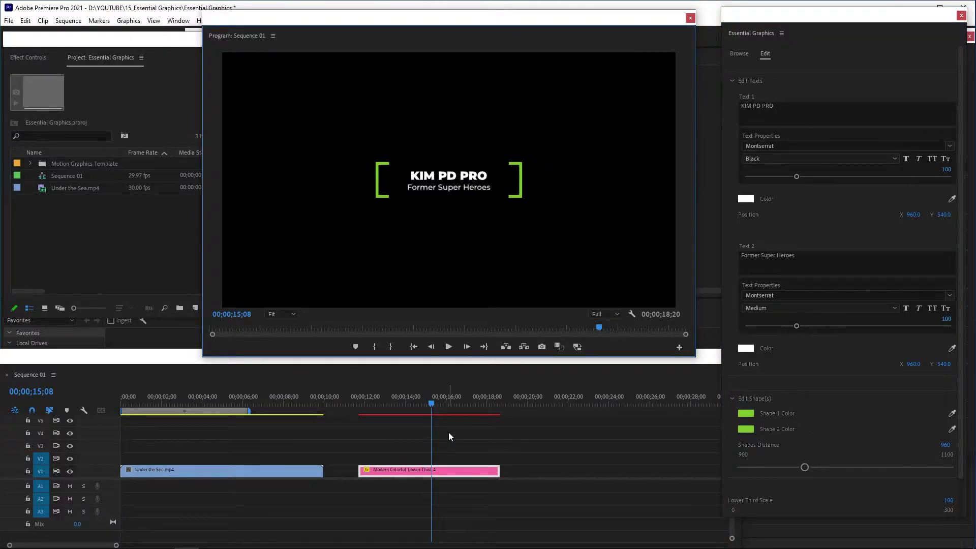
Step: Look through the templates in the local folder and delete the Modern Colorful Lower Third 4 clip from the timeline
{"action": "left_click", "coordinate": [739, 53]}
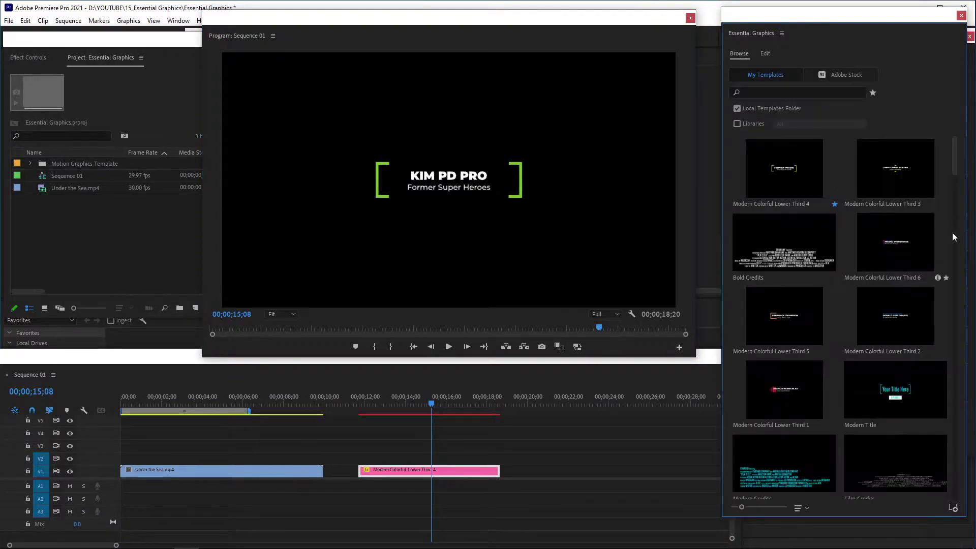
{"action": "left_click_drag", "start_coordinate": [959, 158], "coordinate": [961, 254]}
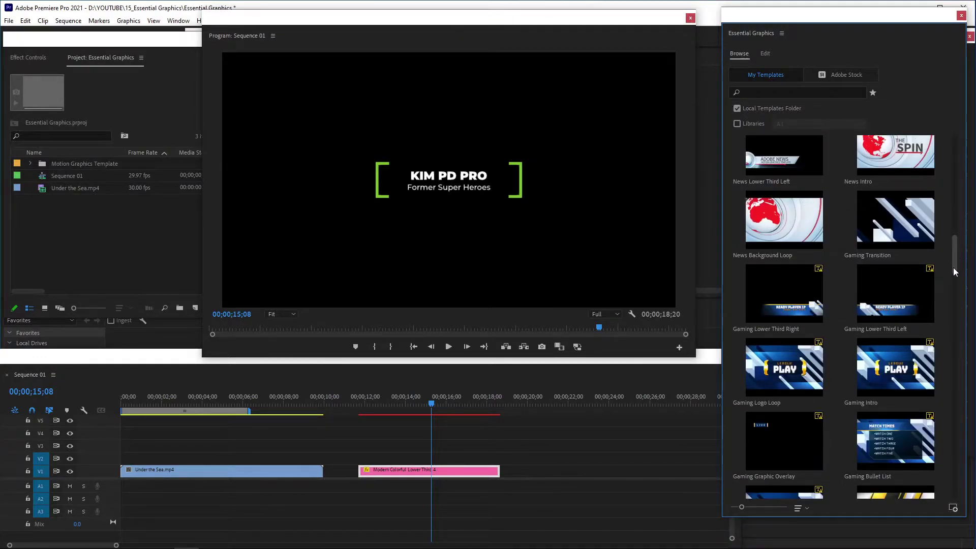
{"action": "left_click_drag", "start_coordinate": [954, 268], "coordinate": [953, 163]}
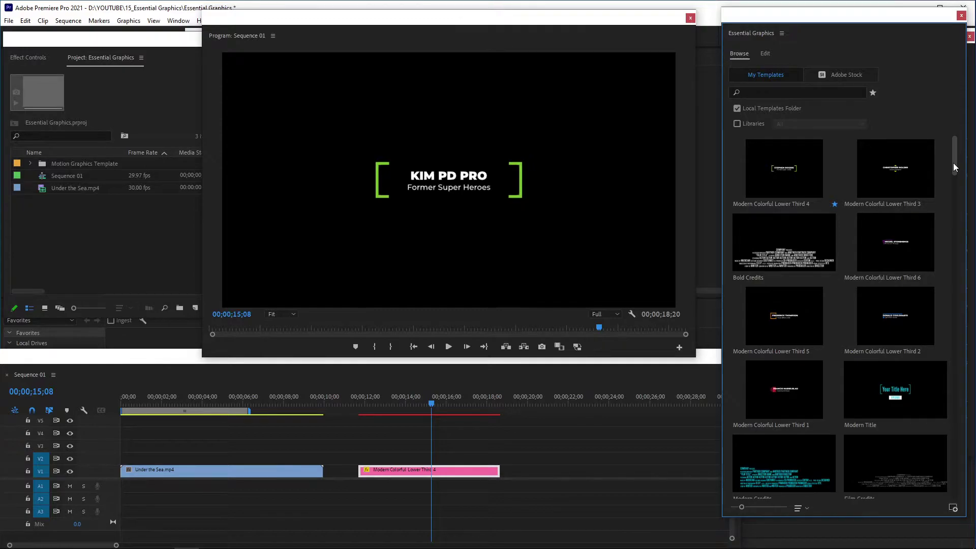
{"action": "mouse_move", "coordinate": [861, 152]}
{"action": "left_click", "coordinate": [459, 474]}
{"action": "key", "text": "Delete"}
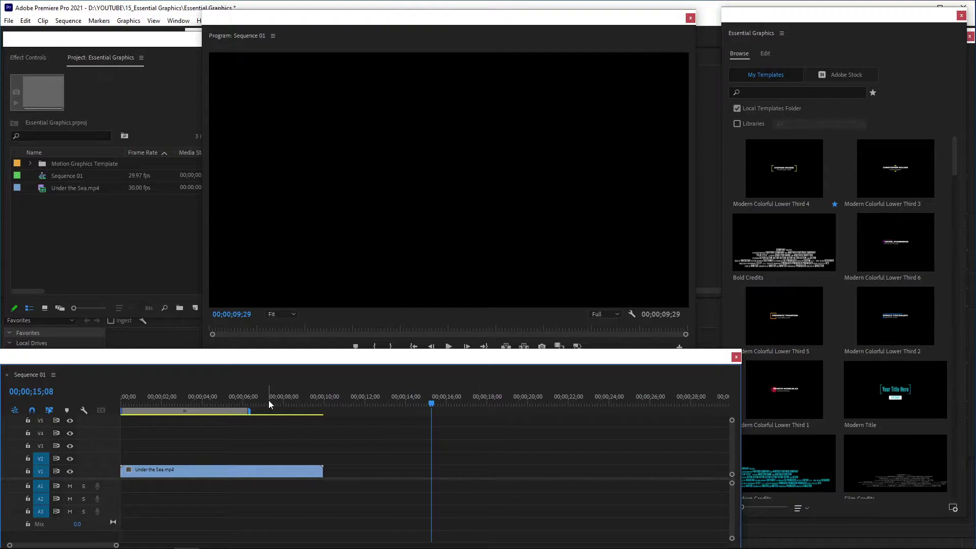
Step: Create a legacy title with default settings, enlarge its canvas area, and enter the sample text "giyaegfpegh["
{"action": "left_click", "coordinate": [9, 20]}
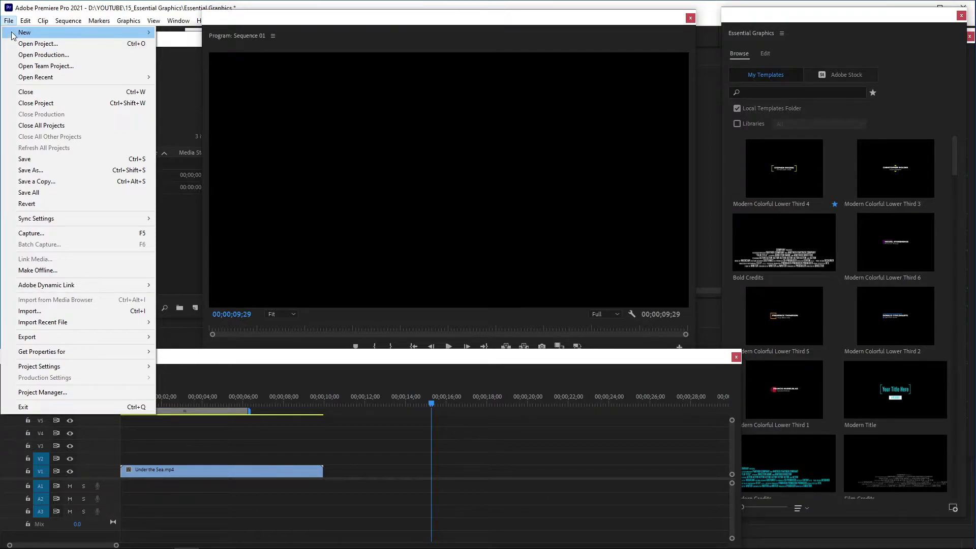
{"action": "mouse_move", "coordinate": [23, 33]}
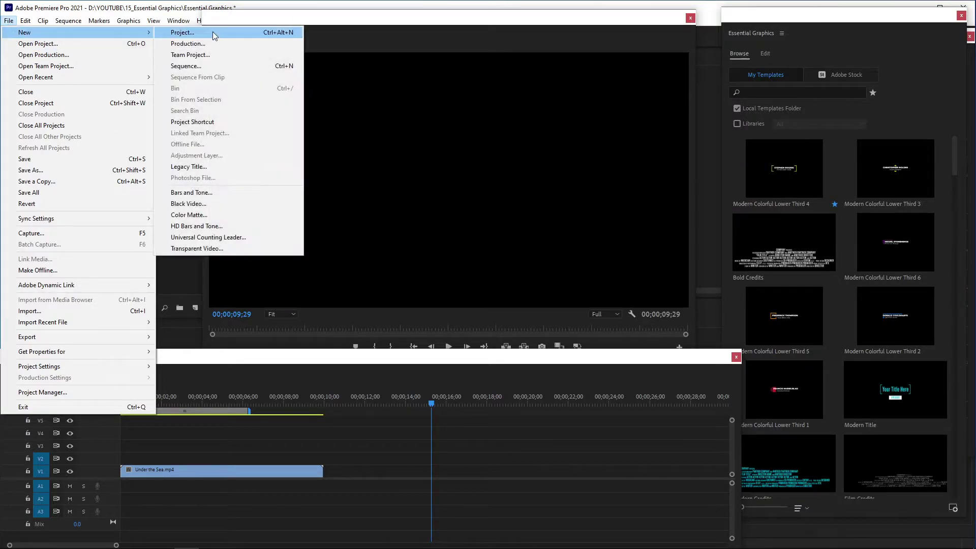
{"action": "left_click", "coordinate": [209, 167]}
{"action": "left_click", "coordinate": [509, 328]}
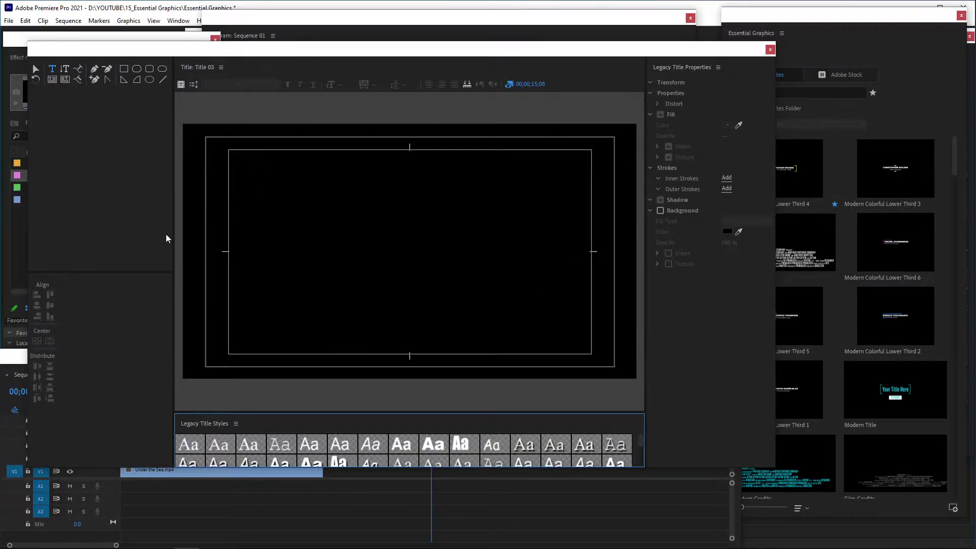
{"action": "left_click_drag", "start_coordinate": [174, 237], "coordinate": [104, 237]}
{"action": "left_click", "coordinate": [305, 237]}
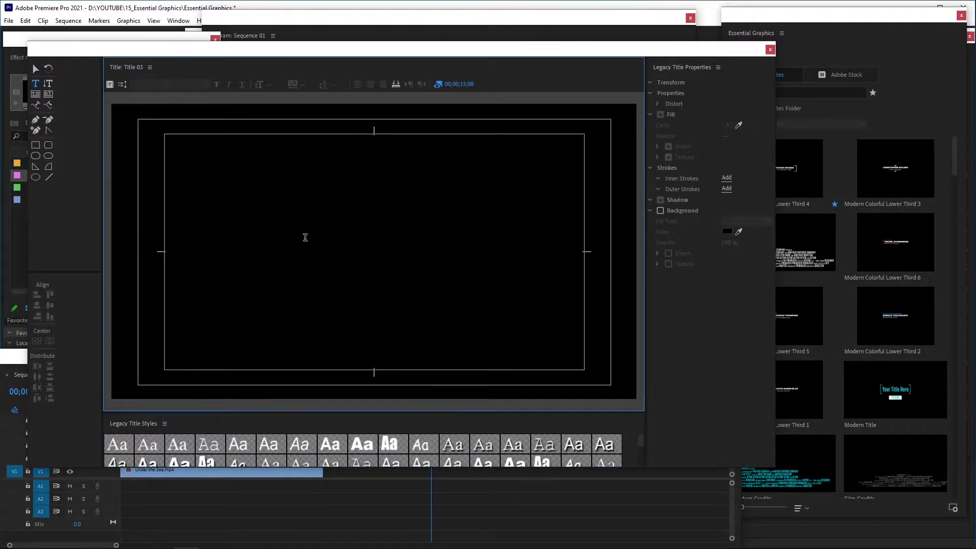
{"action": "type", "text": "giyaegfpegh["}
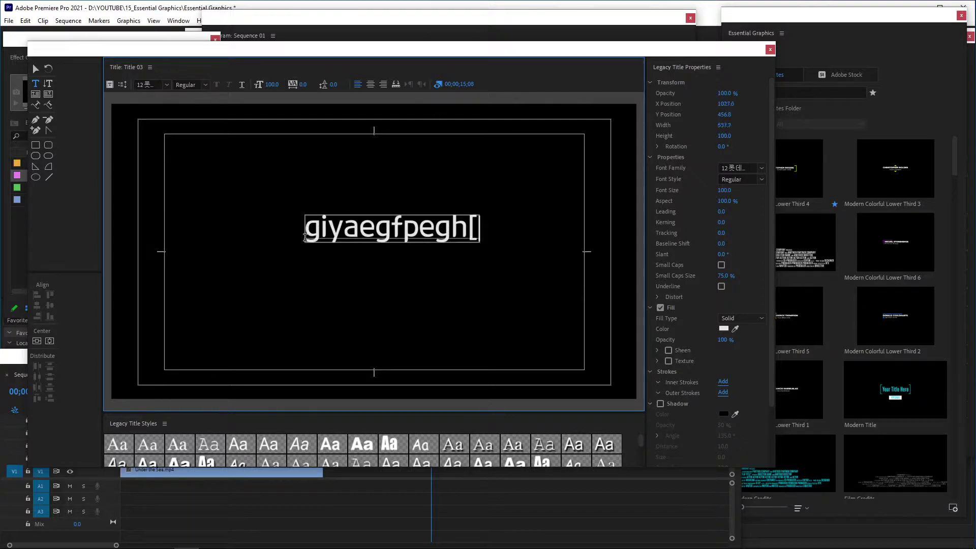
{"action": "left_click", "coordinate": [770, 50]}
Step: Place the new legacy title on V1 after the video clip, view it, and delete it from the timeline
{"action": "left_click_drag", "start_coordinate": [43, 176], "coordinate": [369, 469]}
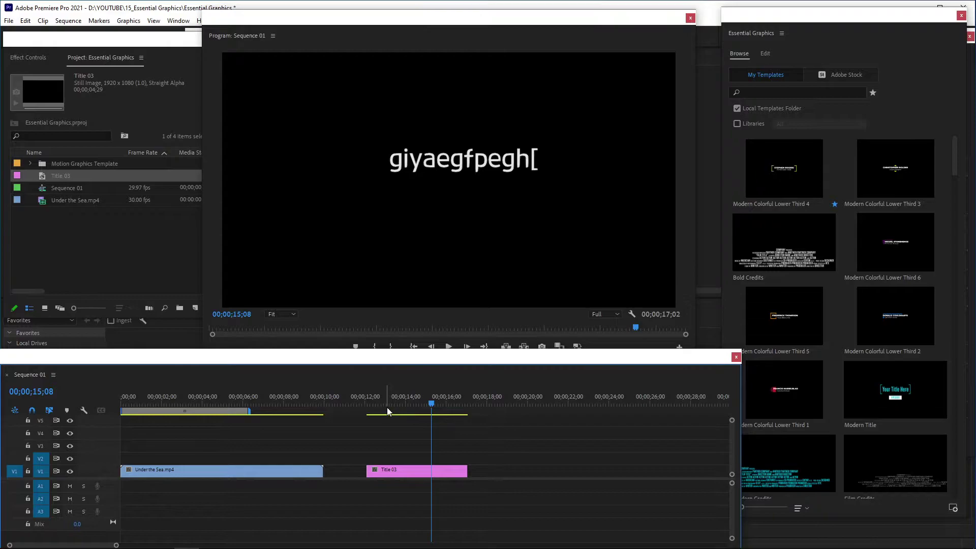
{"action": "left_click", "coordinate": [405, 405]}
{"action": "left_click", "coordinate": [443, 471]}
{"action": "key", "text": "Delete"}
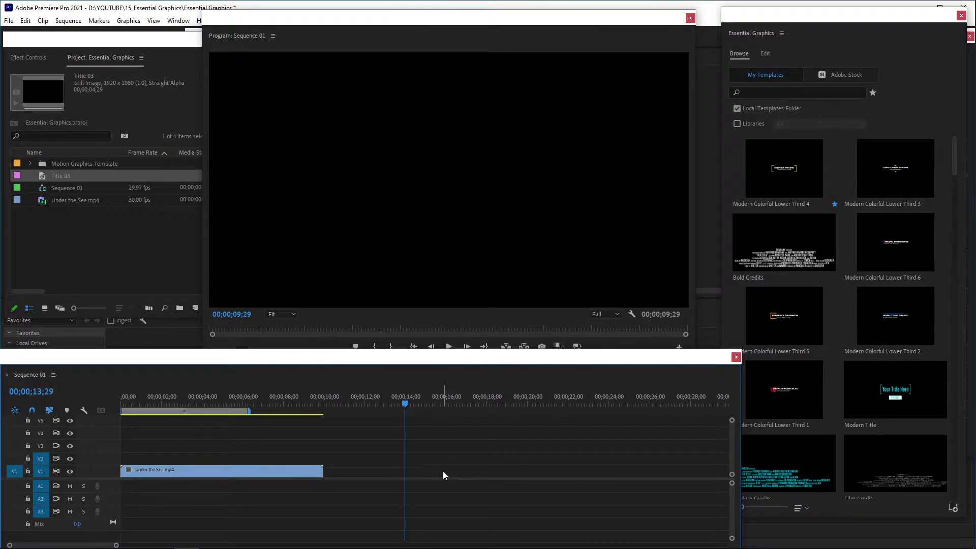
Step: Show the Tools panel and narrow it to a single column beside the program monitor
{"action": "left_click", "coordinate": [176, 21]}
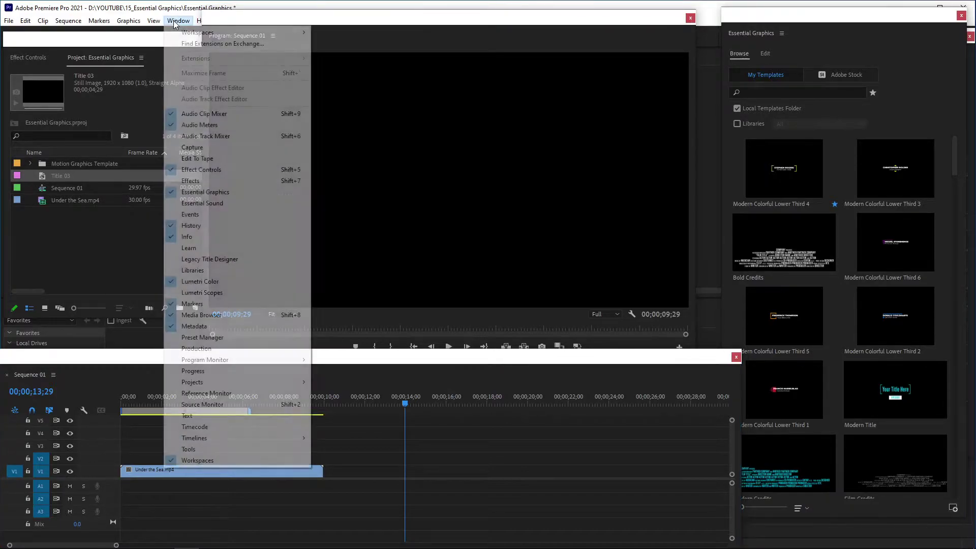
{"action": "left_click", "coordinate": [190, 450]}
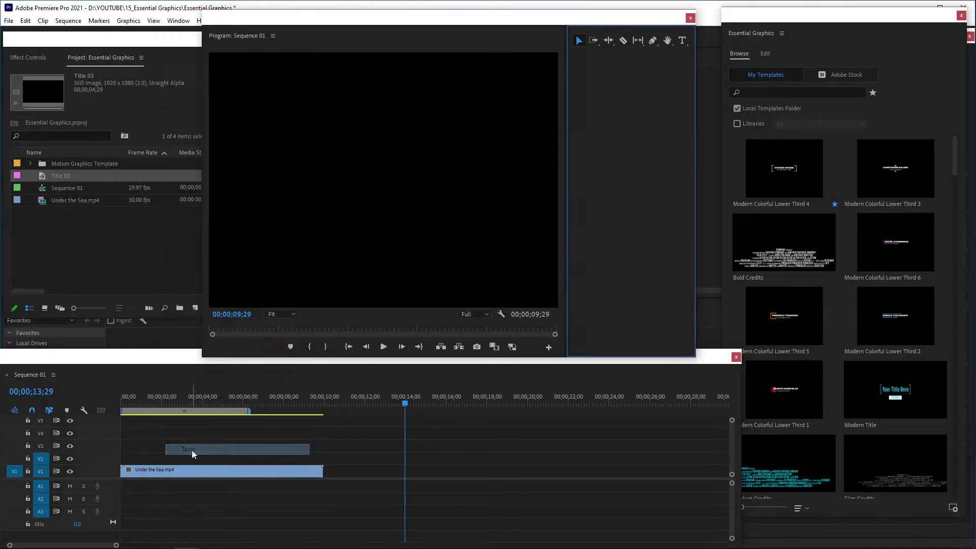
{"action": "left_click_drag", "start_coordinate": [569, 244], "coordinate": [671, 239]}
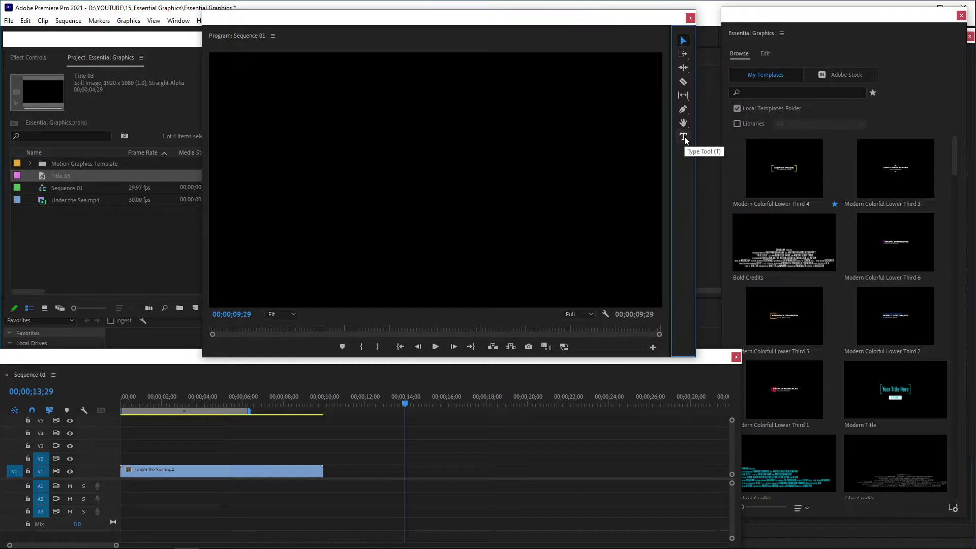
Step: Add the text "Under the Sea" over the start of the video with the Type tool and trim the video clip to the text clip's length
{"action": "left_click", "coordinate": [684, 137]}
{"action": "left_click", "coordinate": [203, 422]}
{"action": "key", "text": "Home"}
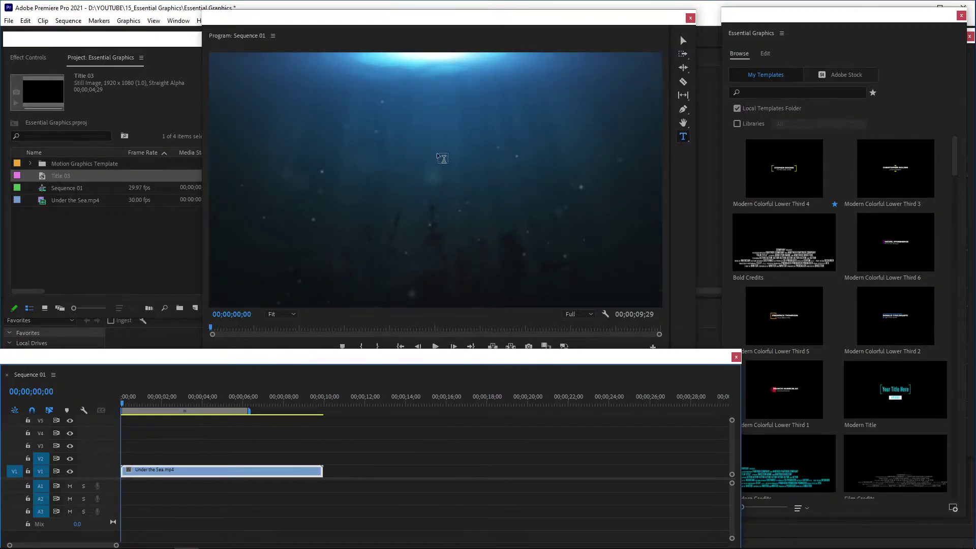
{"action": "left_click", "coordinate": [373, 162]}
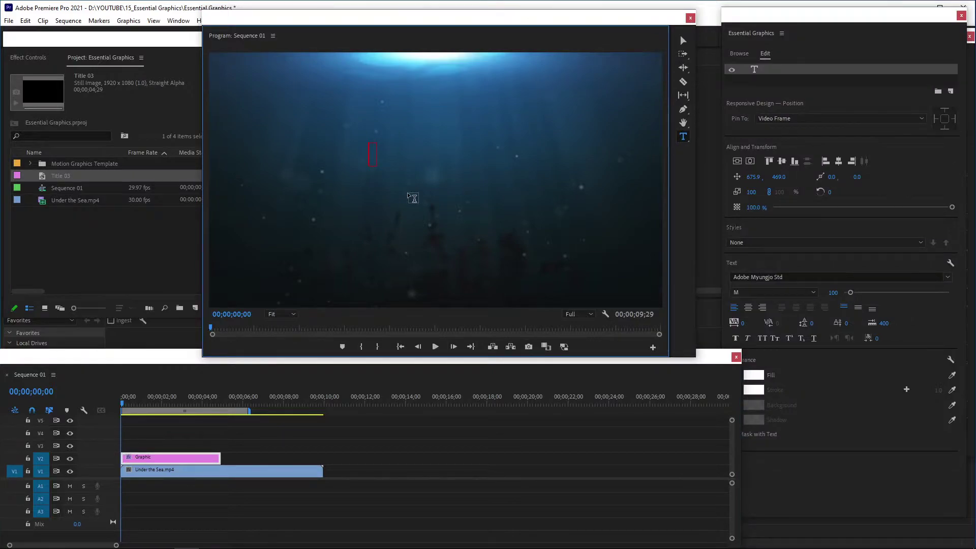
{"action": "type", "text": "Under the Sea"}
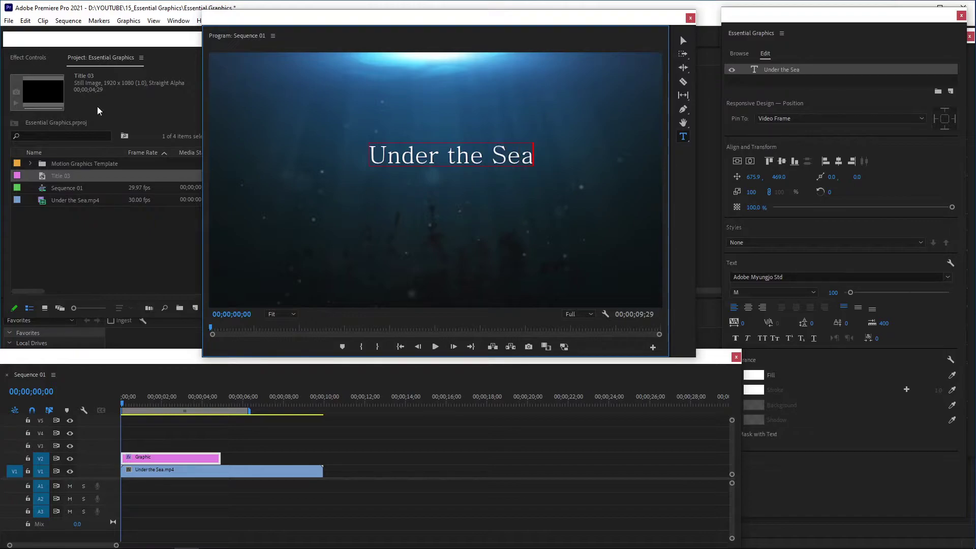
{"action": "key", "text": "Escape"}
{"action": "left_click_drag", "start_coordinate": [321, 471], "coordinate": [221, 470]}
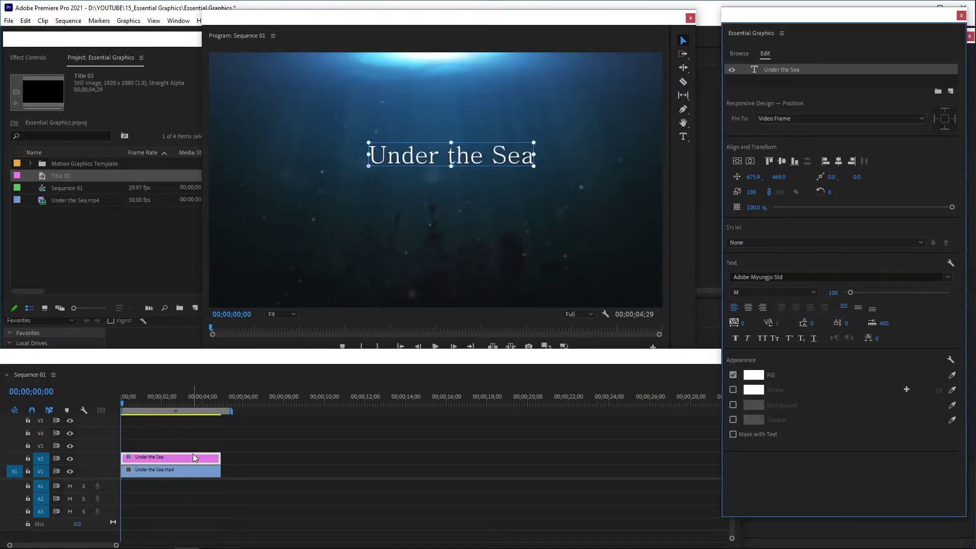
Step: Duplicate the "Under the Sea" text layer and move the copy directly below the original, to a Y position of about 602
{"action": "left_click", "coordinate": [783, 21]}
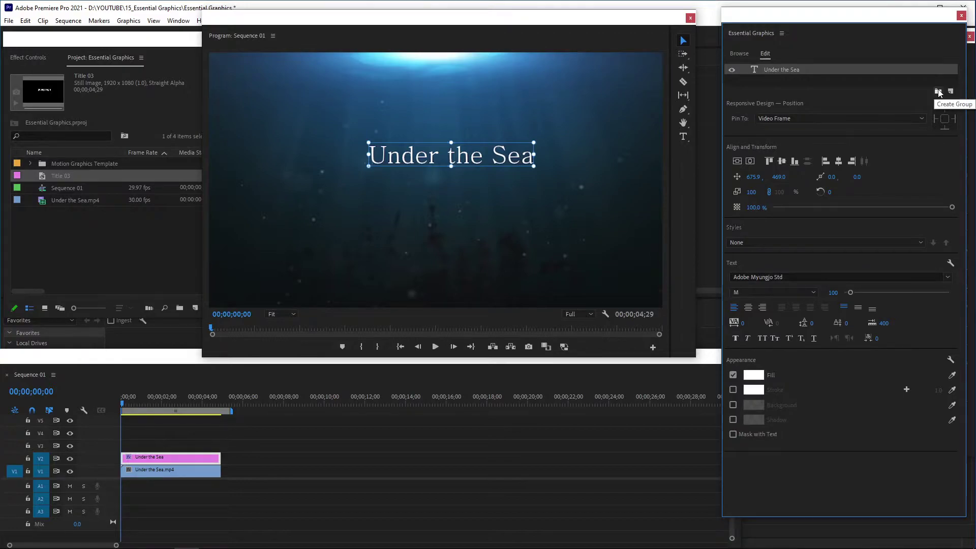
{"action": "right_click", "coordinate": [792, 69]}
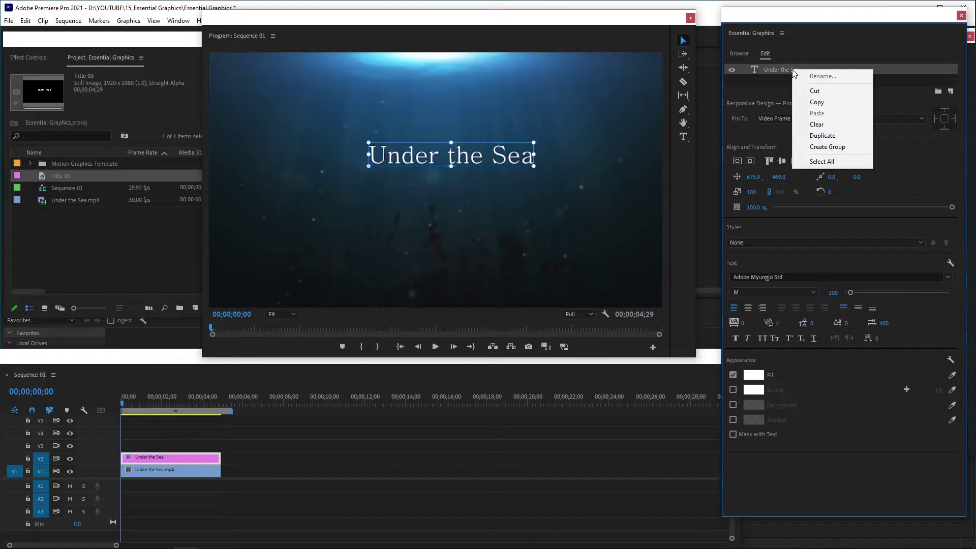
{"action": "left_click", "coordinate": [839, 136]}
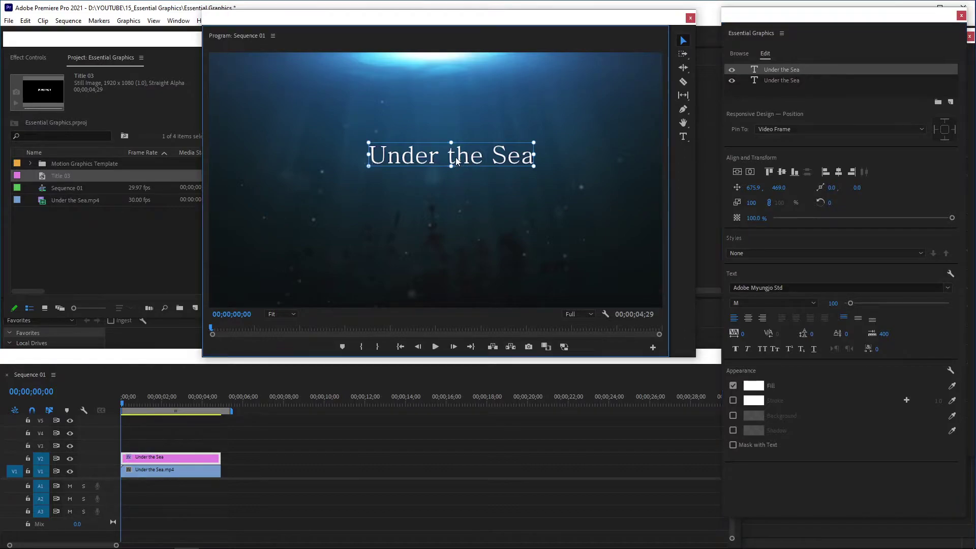
{"action": "left_click_drag", "start_coordinate": [455, 157], "coordinate": [457, 193]}
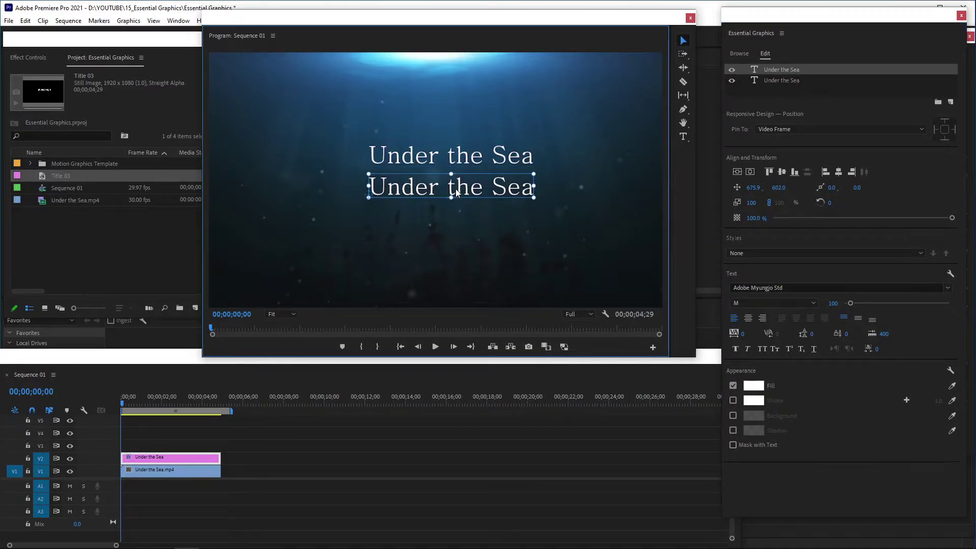
Step: Duplicate the second "Under the Sea" layer and move the copy below it, to about 687, 742
{"action": "right_click", "coordinate": [795, 72]}
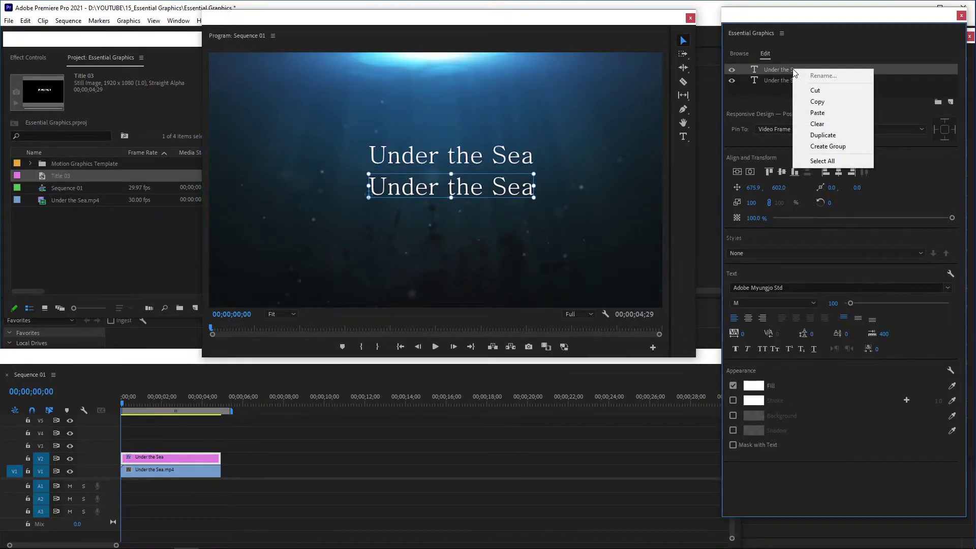
{"action": "left_click", "coordinate": [819, 133]}
{"action": "left_click_drag", "start_coordinate": [522, 179], "coordinate": [501, 218]}
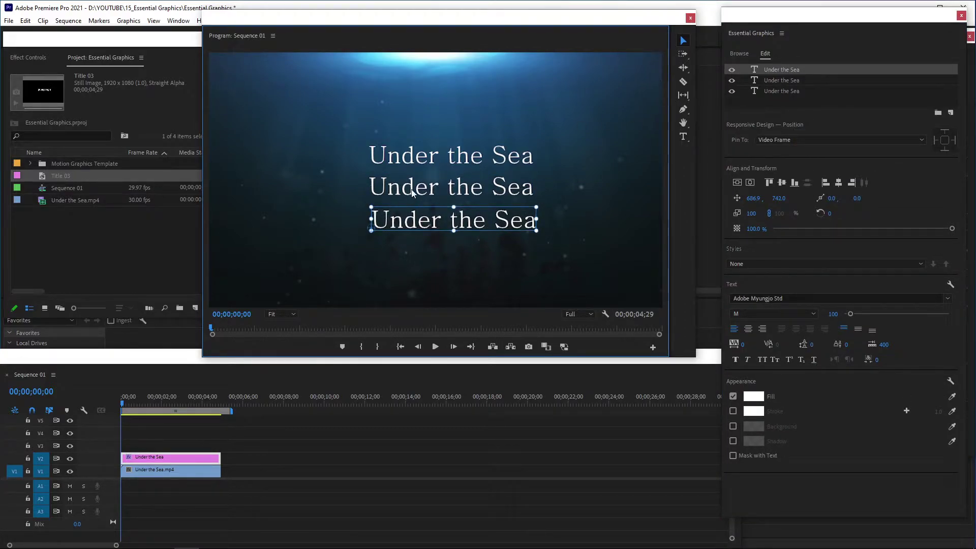
Step: Change the middle line to "Over the Sea" and the lowest line to "Into the Sea"
{"action": "left_click", "coordinate": [432, 190]}
{"action": "double_click", "coordinate": [433, 190]}
{"action": "left_click_drag", "start_coordinate": [440, 187], "coordinate": [359, 191]}
{"action": "type", "text": "Over"}
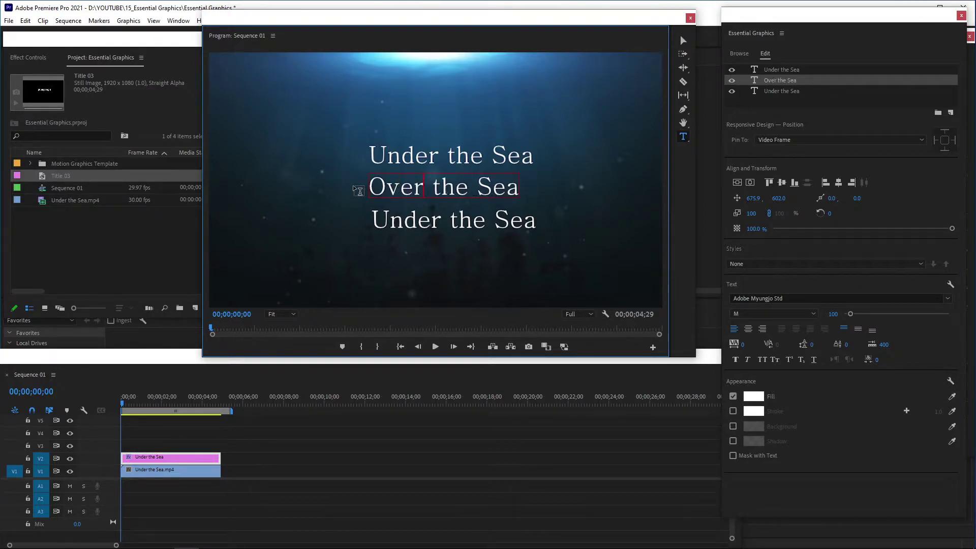
{"action": "double_click", "coordinate": [430, 221]}
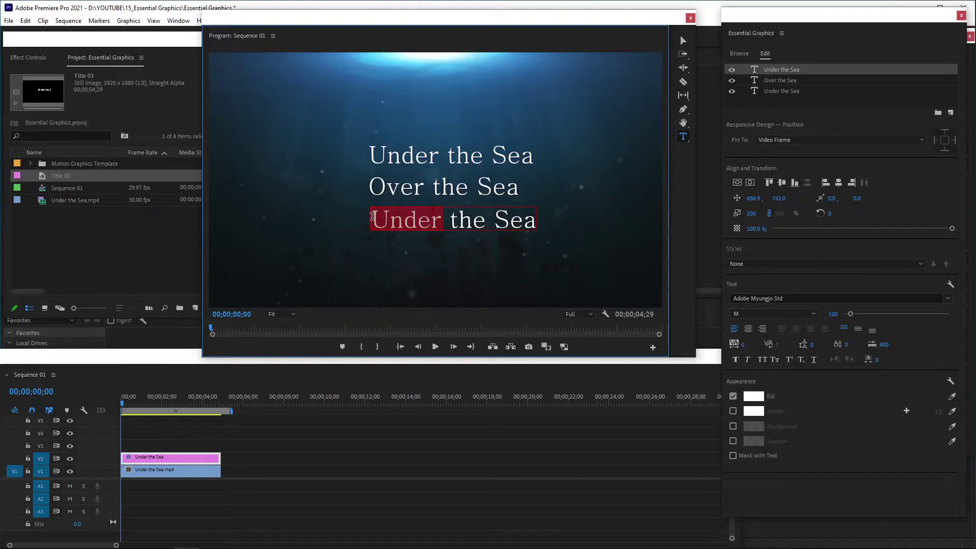
{"action": "type", "text": "Into"}
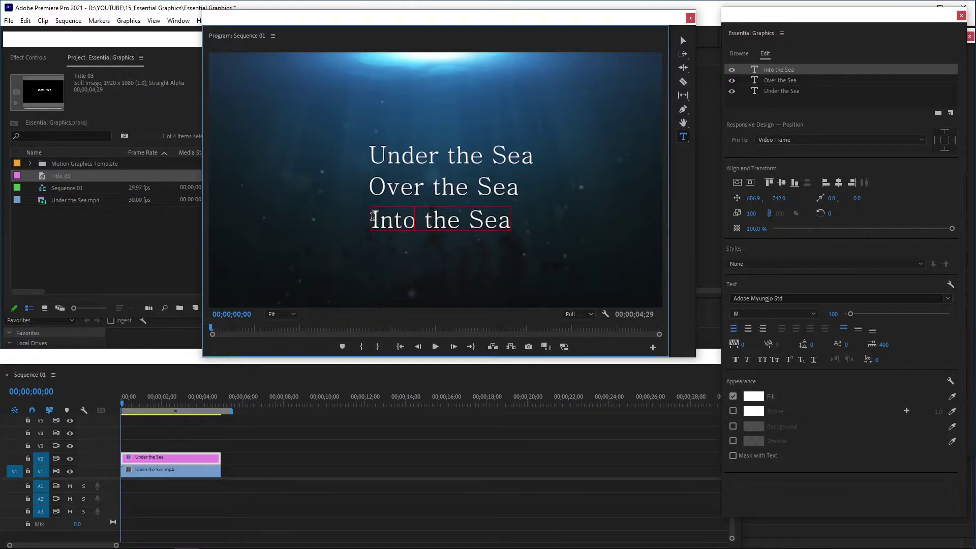
Step: Stagger the three text lines horizontally, shifting "Under the Sea" and "Into the Sea" left and "Over the Sea" right
{"action": "left_click", "coordinate": [681, 42]}
{"action": "left_click_drag", "start_coordinate": [368, 154], "coordinate": [337, 154]}
{"action": "left_click_drag", "start_coordinate": [406, 189], "coordinate": [432, 190]}
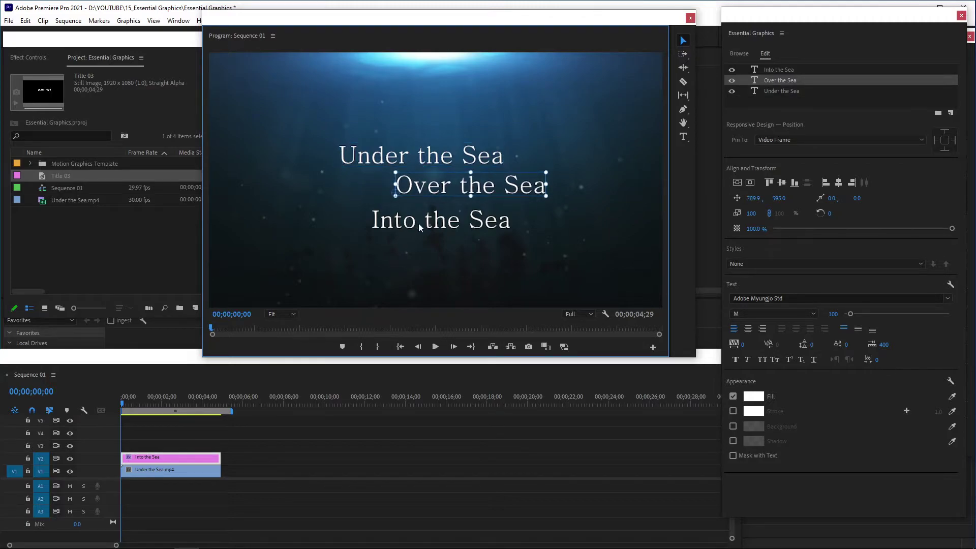
{"action": "left_click_drag", "start_coordinate": [419, 223], "coordinate": [398, 224]}
{"action": "left_click_drag", "start_coordinate": [473, 185], "coordinate": [476, 185]}
Step: Group all three text layers and collapse and expand the group in the layer list
{"action": "key", "text": "ctrl+a"}
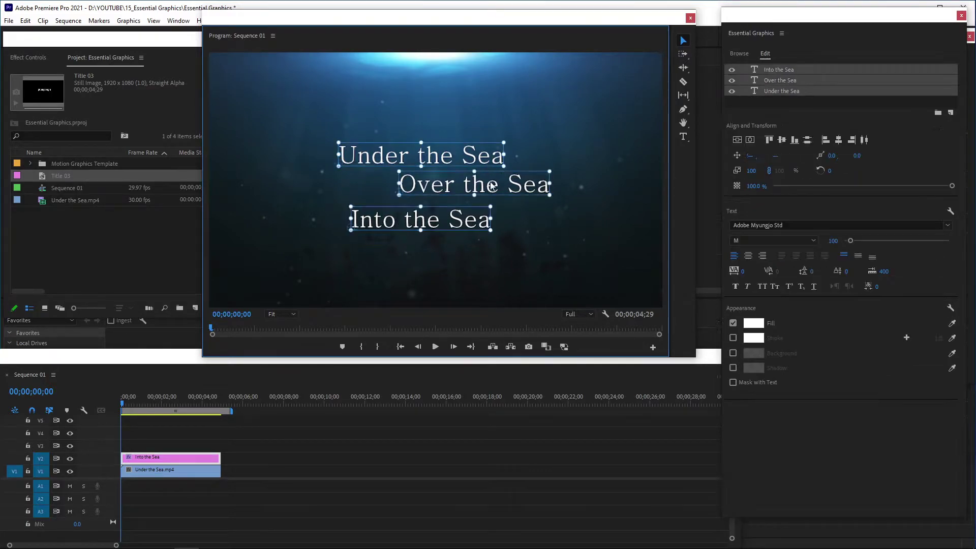
{"action": "left_click", "coordinate": [938, 113]}
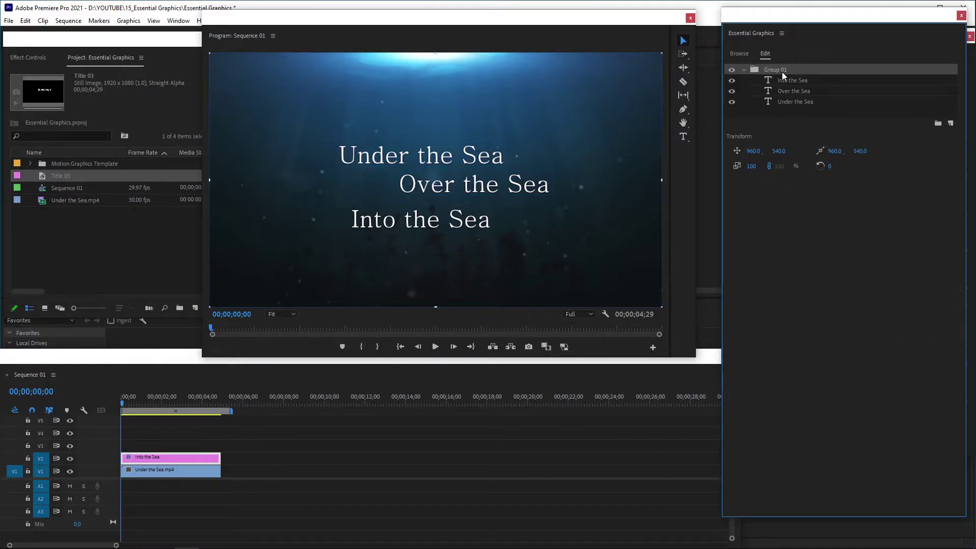
{"action": "left_click", "coordinate": [745, 70]}
{"action": "left_click", "coordinate": [743, 69]}
Step: Try moving the grouped text lines together over the video, and undo both the move and the grouping
{"action": "left_click_drag", "start_coordinate": [462, 187], "coordinate": [430, 216]}
{"action": "key", "text": "ctrl+z"}
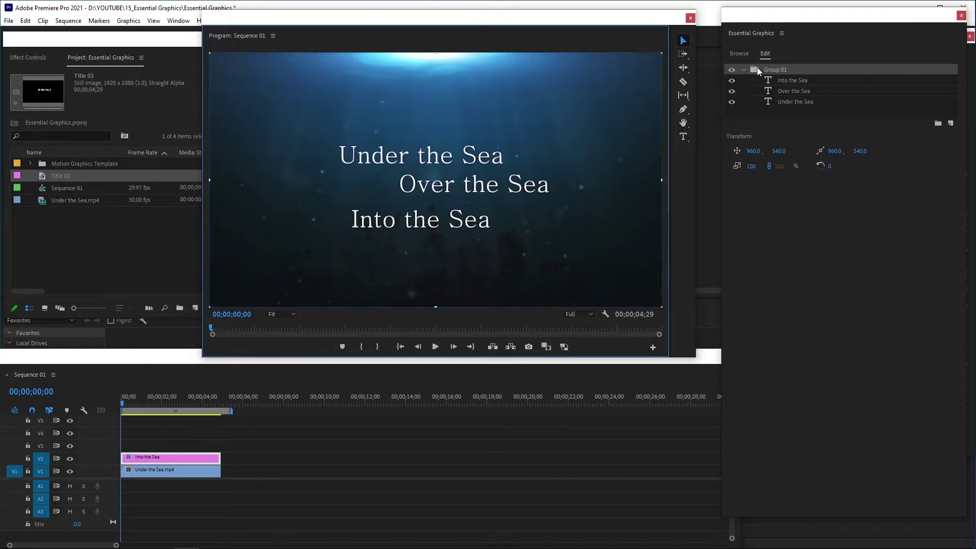
{"action": "key", "text": "ctrl+z"}
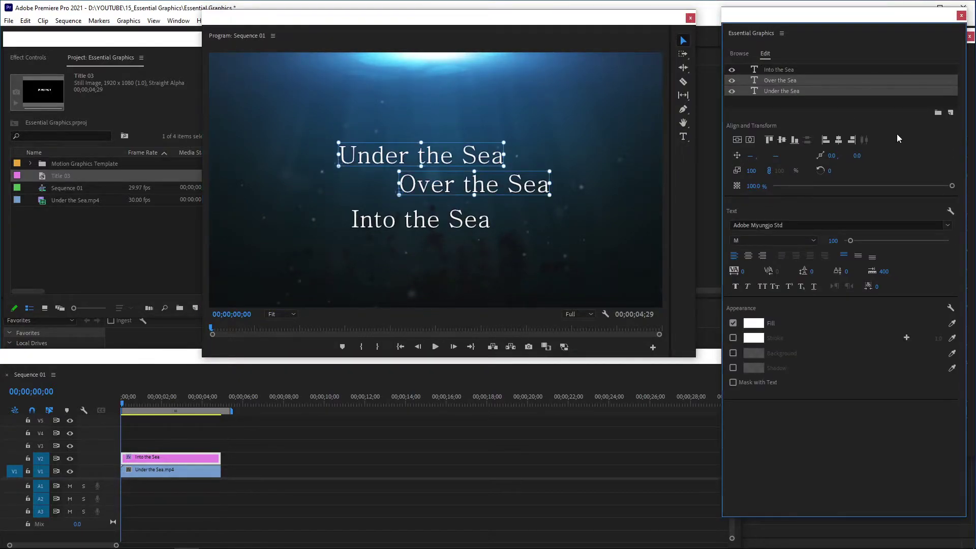
Step: Delete the "Over the Sea" and "Under the Sea" layers and reword the remaining line as "Under the Sea"
{"action": "right_click", "coordinate": [795, 81]}
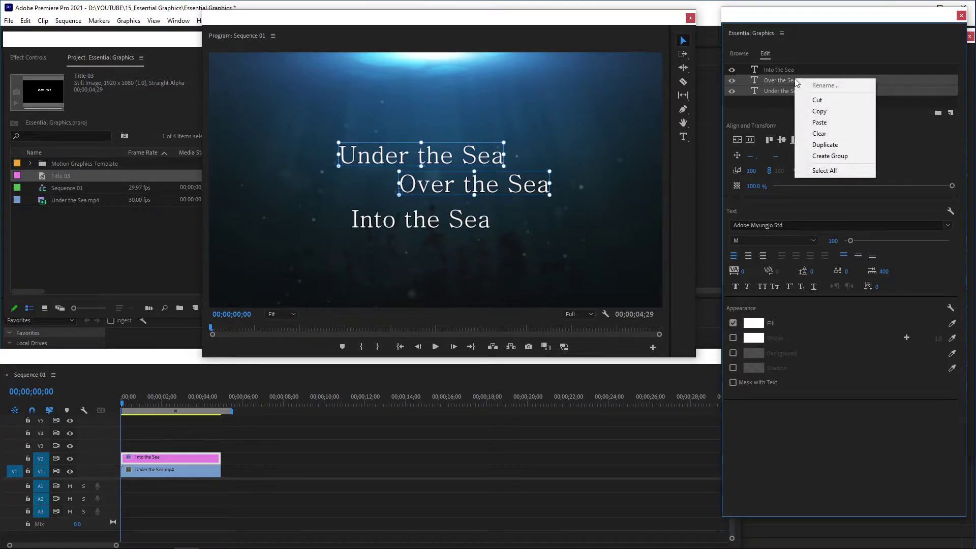
{"action": "left_click", "coordinate": [813, 133]}
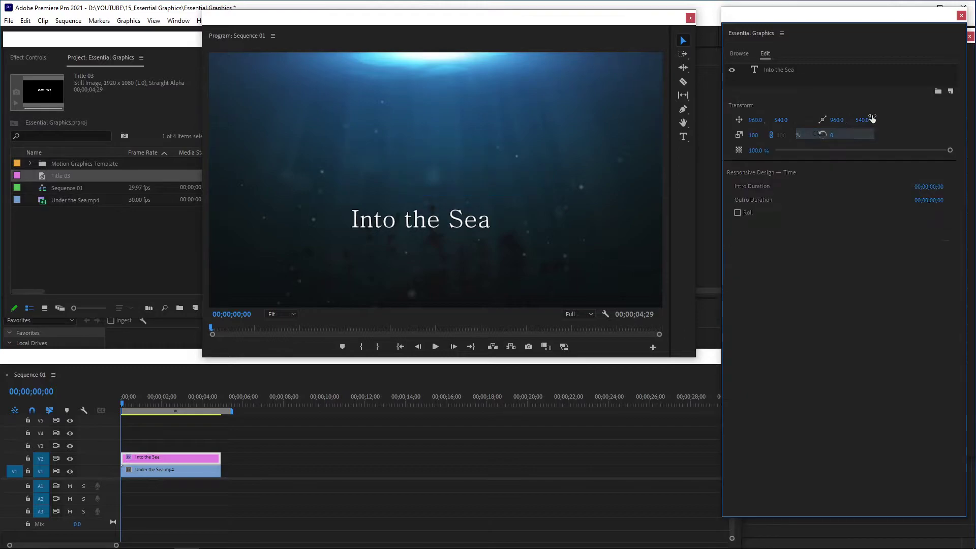
{"action": "left_click", "coordinate": [388, 229]}
{"action": "double_click", "coordinate": [389, 226]}
{"action": "left_click_drag", "start_coordinate": [399, 222], "coordinate": [328, 224]}
{"action": "type", "text": "Under"}
{"action": "left_click", "coordinate": [683, 40]}
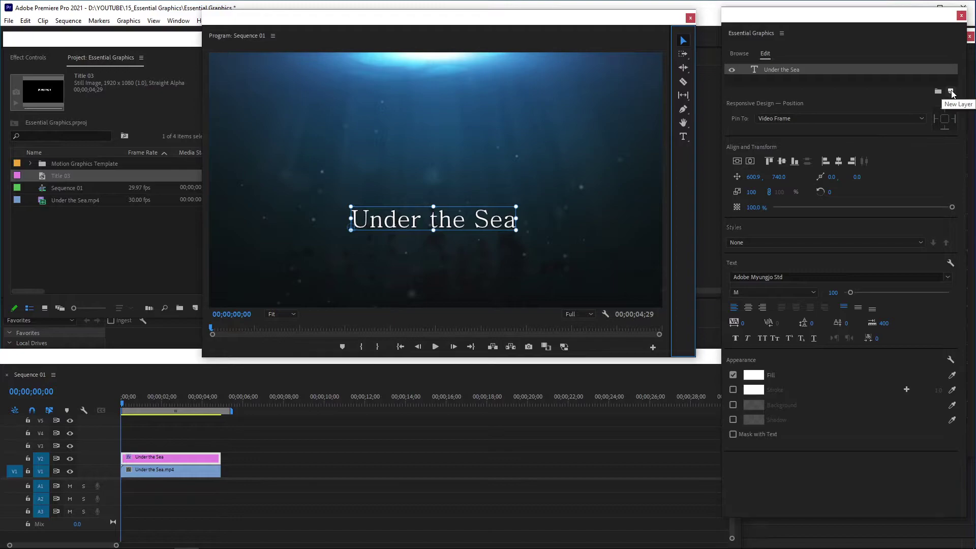
Step: Add a new horizontal text layer and place it above "Under the Sea", at about 521, 555
{"action": "left_click", "coordinate": [951, 92]}
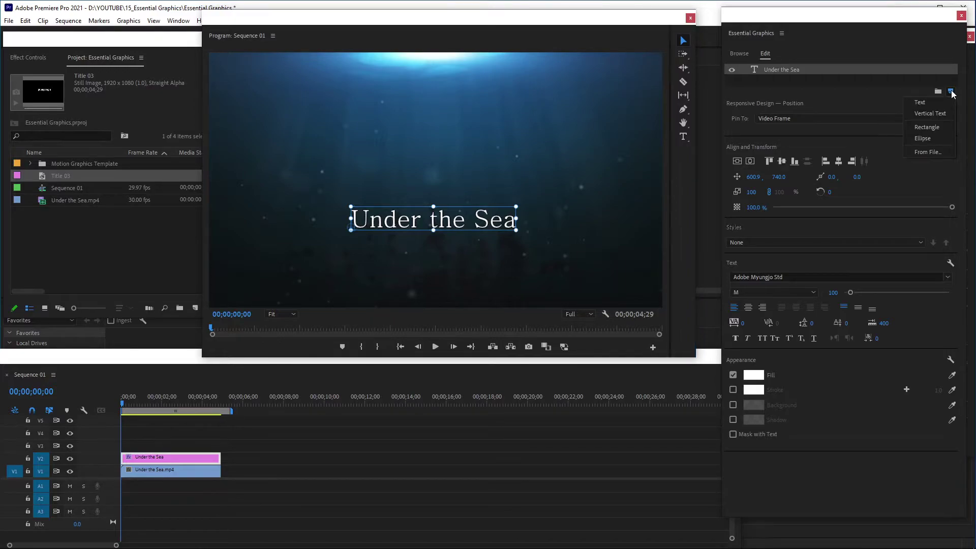
{"action": "left_click", "coordinate": [929, 101]}
{"action": "left_click_drag", "start_coordinate": [511, 184], "coordinate": [407, 189]}
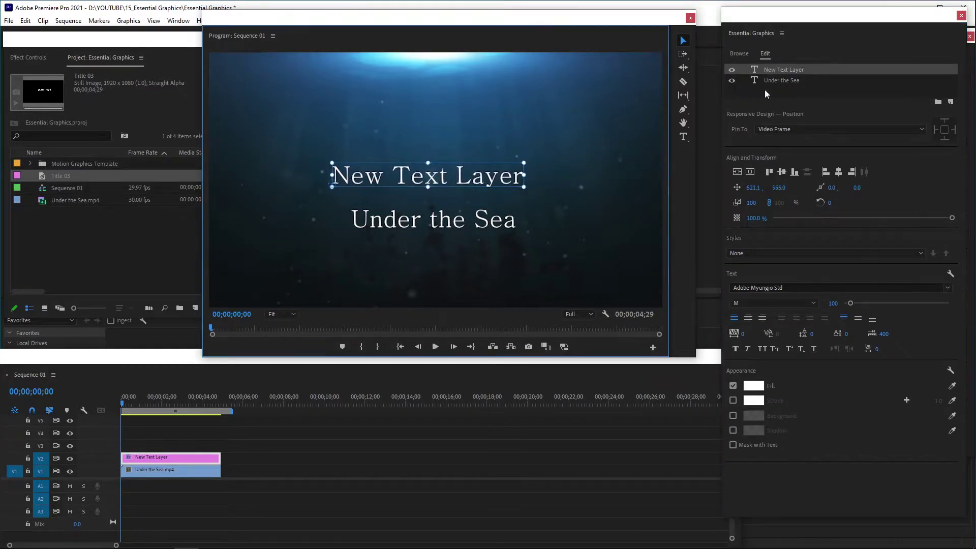
Step: Add a rectangle layer at about 503, 343 and an ellipse layer at about 1022, 327, above the text lines
{"action": "left_click", "coordinate": [952, 102]}
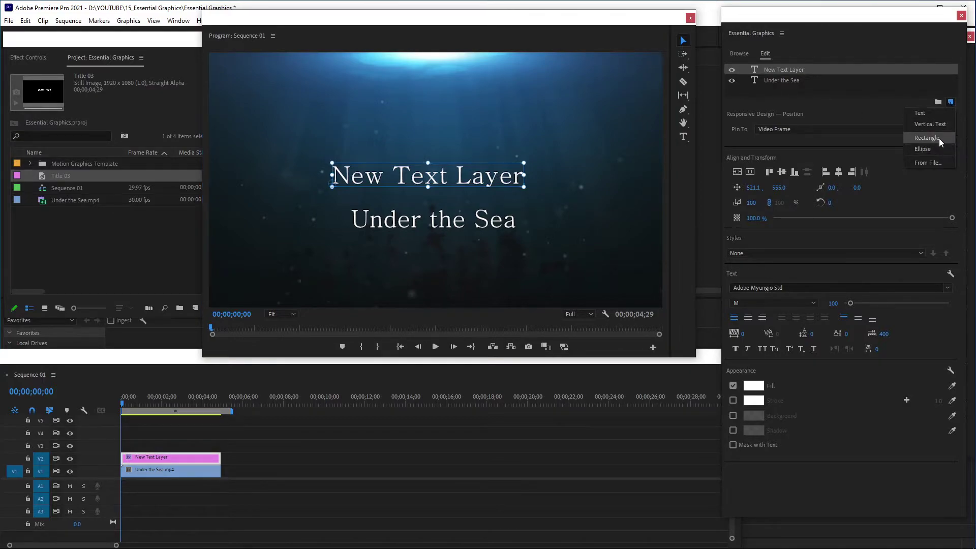
{"action": "left_click", "coordinate": [939, 138]}
{"action": "left_click_drag", "start_coordinate": [419, 176], "coordinate": [315, 123]}
{"action": "left_click", "coordinate": [951, 112]}
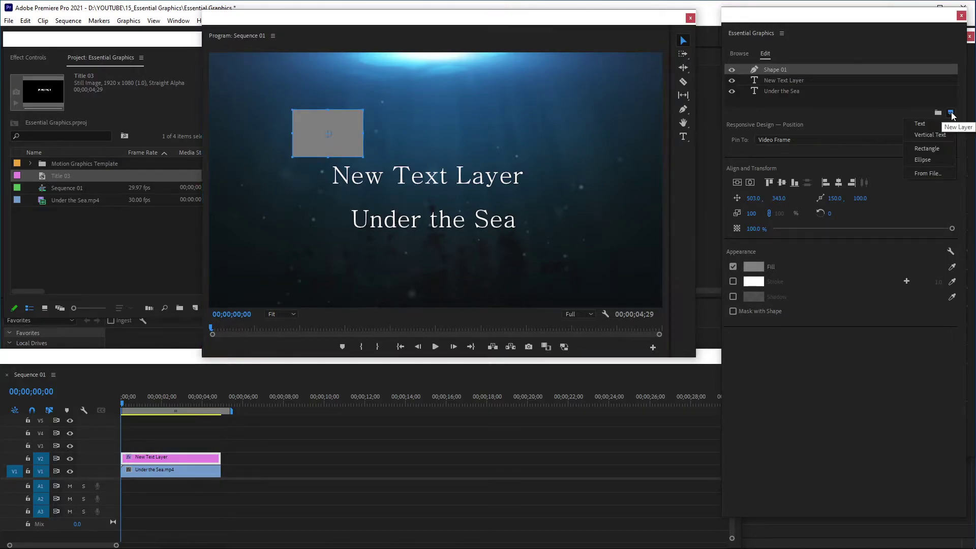
{"action": "left_click", "coordinate": [922, 160]}
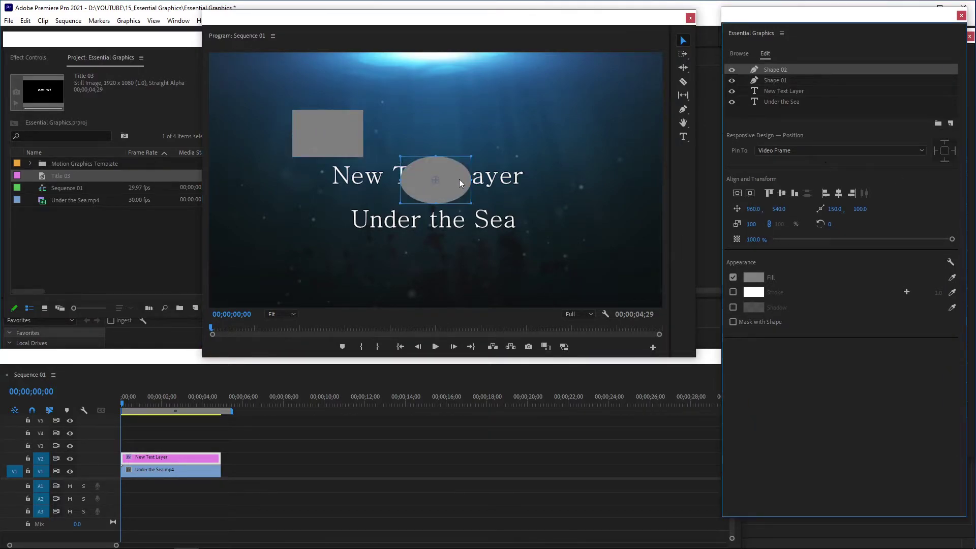
{"action": "left_click_drag", "start_coordinate": [459, 179], "coordinate": [474, 133]}
Step: Add a vertical text layer and move it near the frame's right edge, to about 1671, 47
{"action": "left_click", "coordinate": [951, 123]}
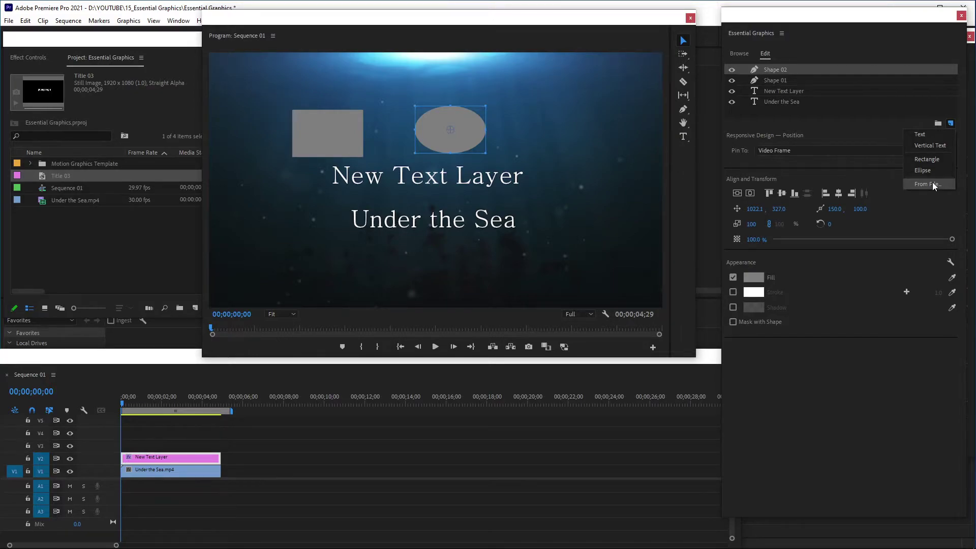
{"action": "left_click", "coordinate": [845, 114]}
{"action": "left_click", "coordinate": [950, 124]}
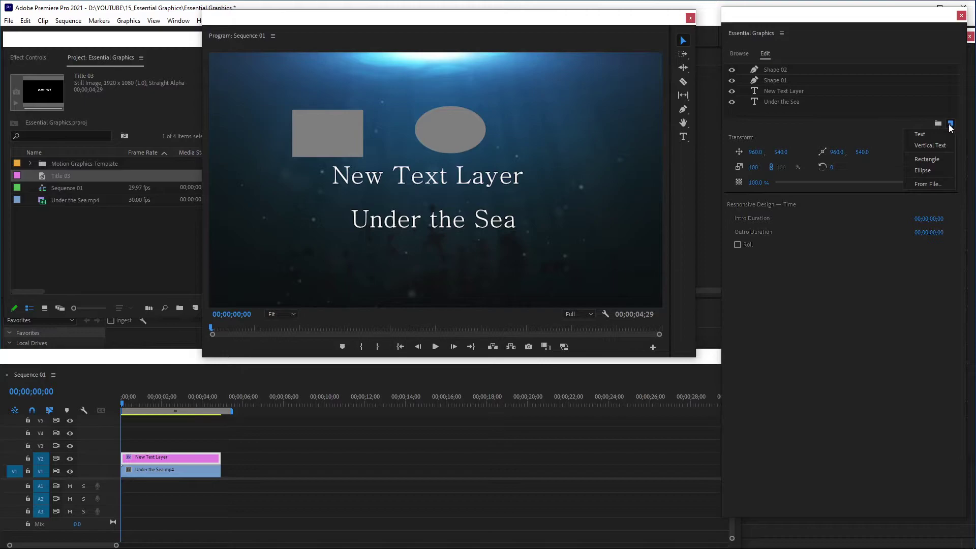
{"action": "left_click", "coordinate": [930, 145]}
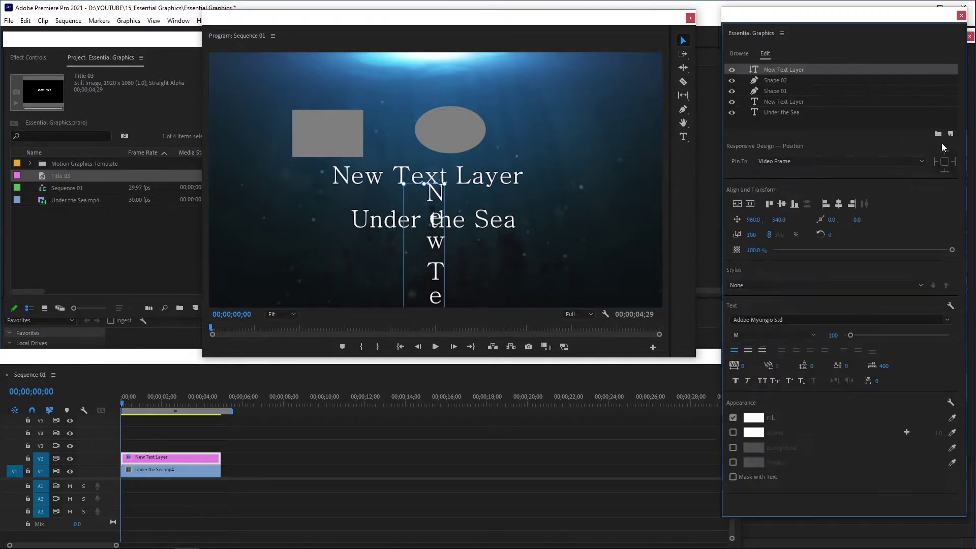
{"action": "left_click_drag", "start_coordinate": [427, 194], "coordinate": [604, 76]}
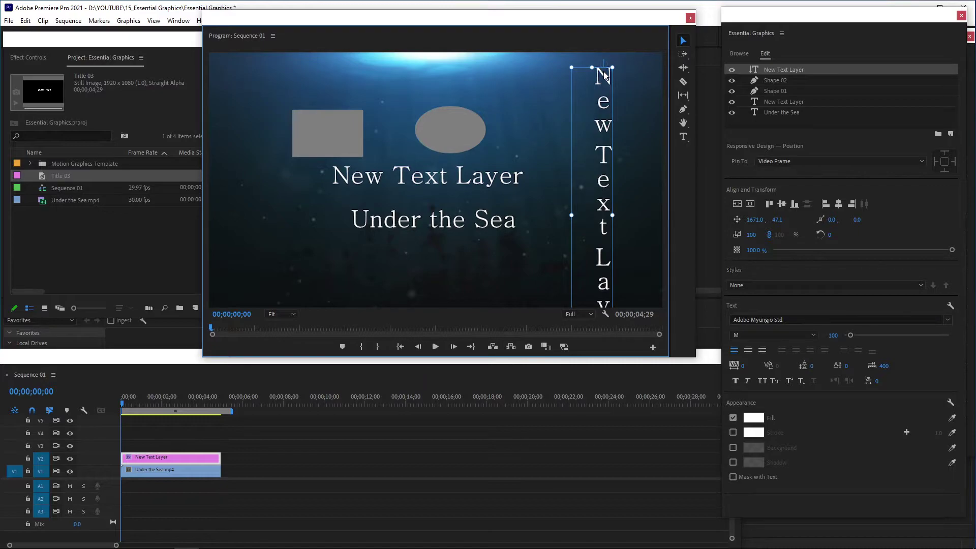
Step: Delete the vertical text, ellipse, rectangle and horizontal "New Text Layer" layers together
{"action": "left_click", "coordinate": [786, 100], "text": "shift"}
{"action": "right_click", "coordinate": [785, 100]}
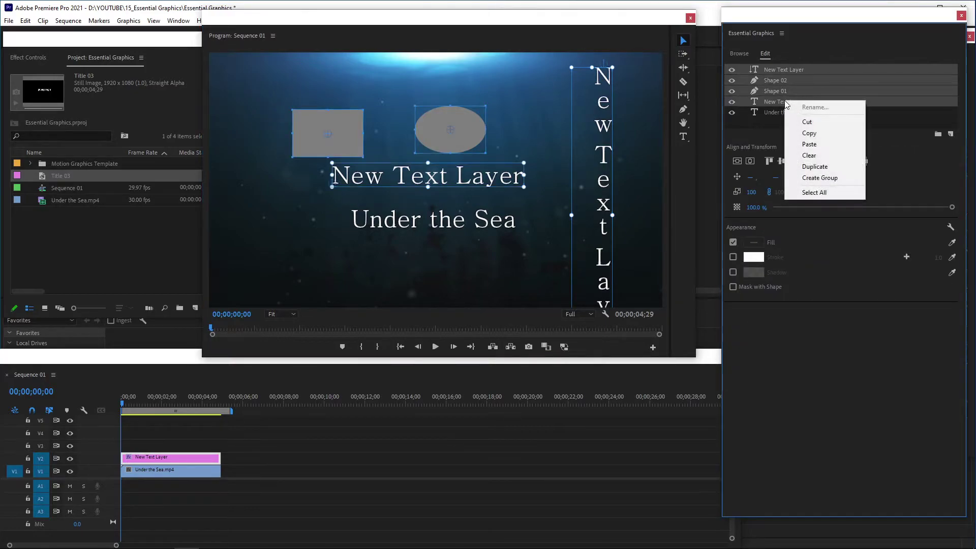
{"action": "left_click", "coordinate": [819, 155]}
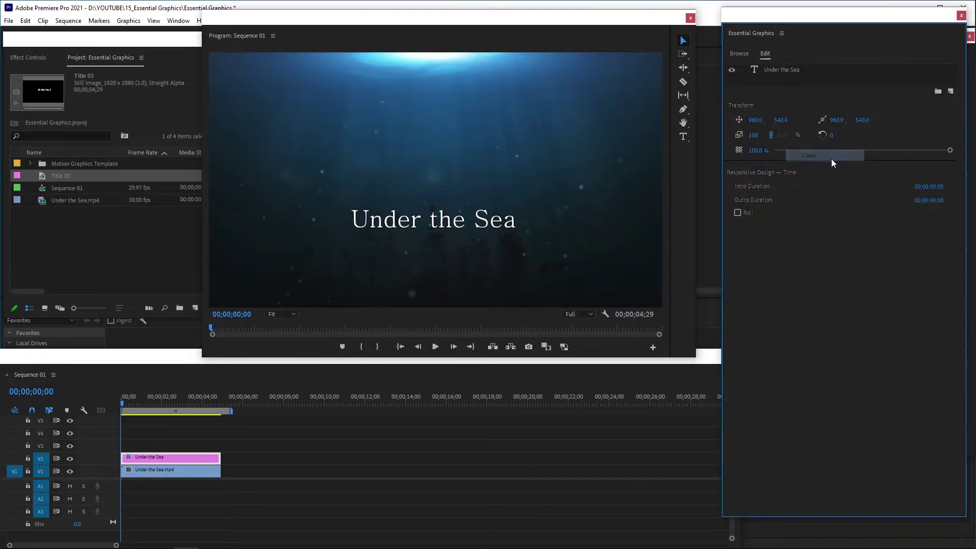
Step: Center the "Under the Sea" text vertically and horizontally in the frame
{"action": "left_click", "coordinate": [473, 227]}
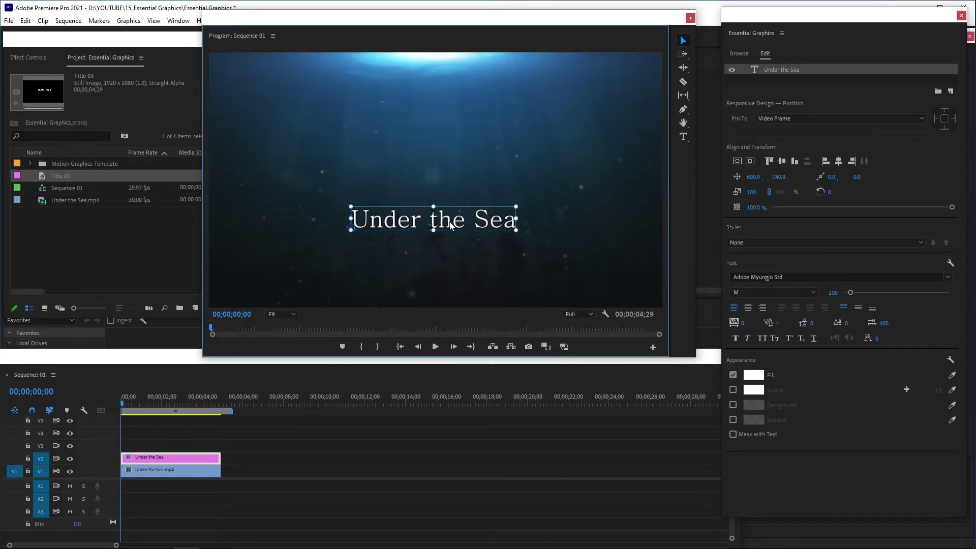
{"action": "left_click", "coordinate": [737, 162]}
{"action": "left_click", "coordinate": [750, 163]}
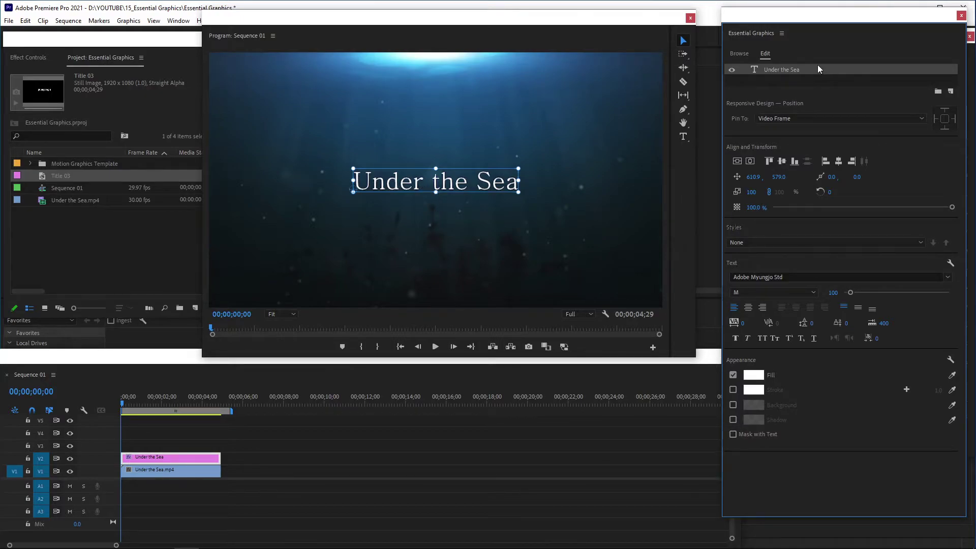
Step: Duplicate the centered "Under the Sea" layer, place the copy to its right, and set the copy's font size to 60
{"action": "right_click", "coordinate": [786, 70]}
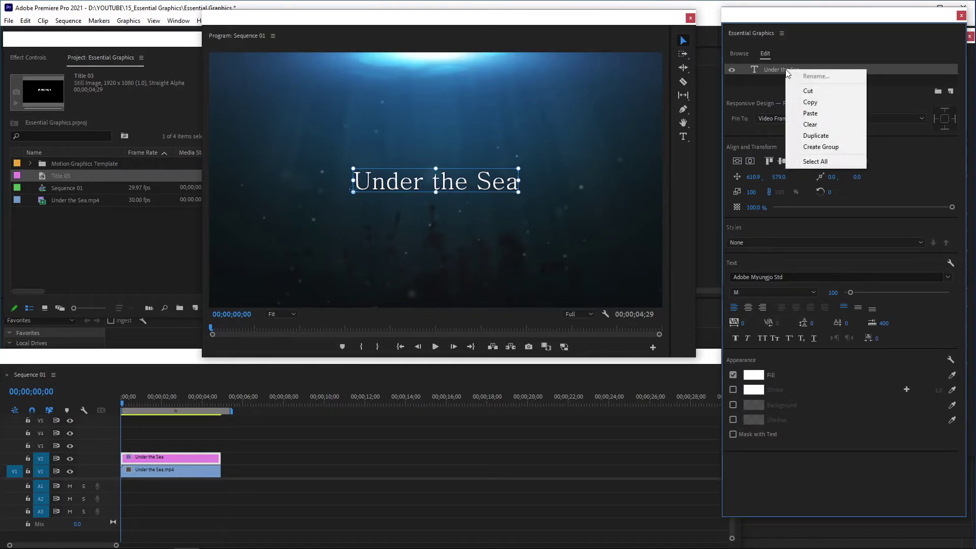
{"action": "left_click", "coordinate": [816, 135]}
{"action": "left_click_drag", "start_coordinate": [458, 186], "coordinate": [635, 191]}
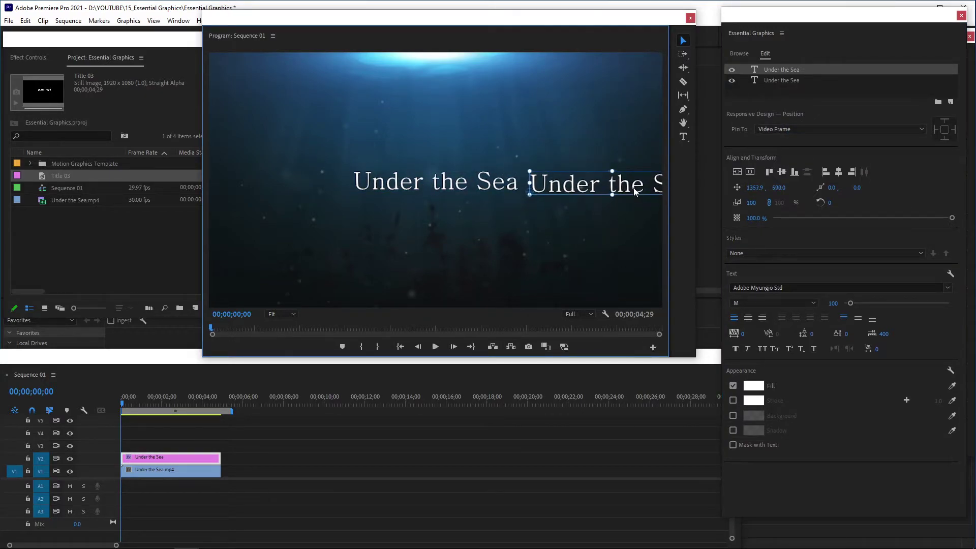
{"action": "left_click_drag", "start_coordinate": [845, 303], "coordinate": [842, 303]}
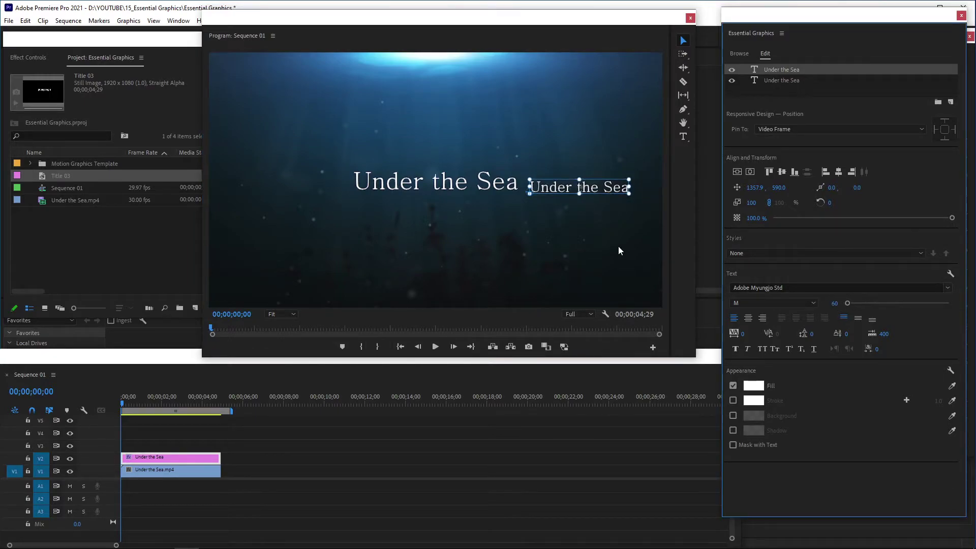
{"action": "left_click", "coordinate": [590, 189]}
Step: Duplicate the centered text again, move the copy to the frame's upper left at about 123, 362, and reduce its font size
{"action": "right_click", "coordinate": [774, 81]}
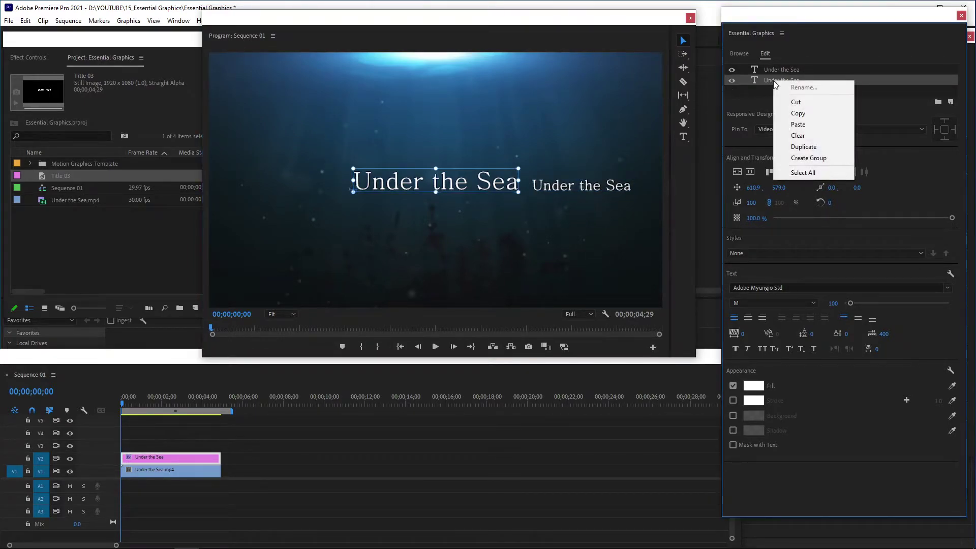
{"action": "left_click", "coordinate": [802, 147]}
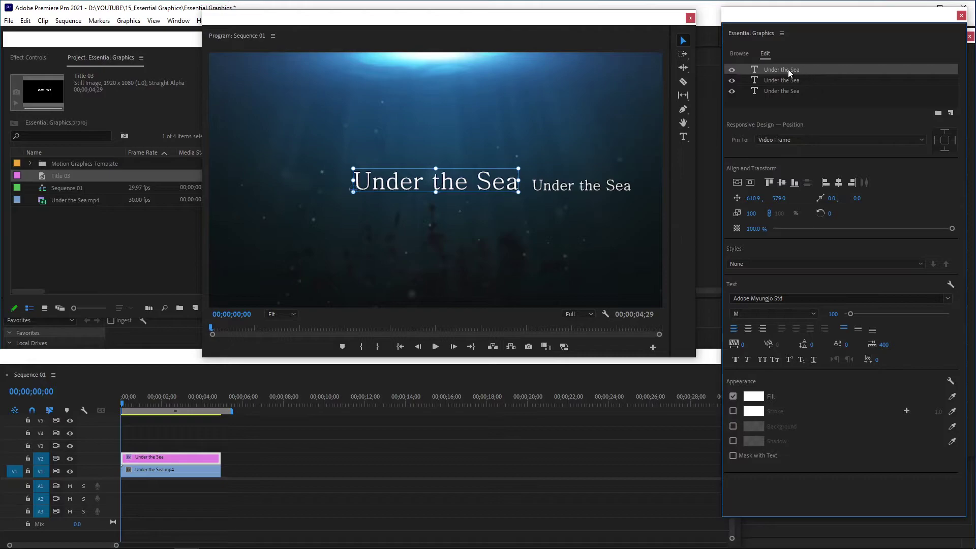
{"action": "left_click_drag", "start_coordinate": [416, 183], "coordinate": [300, 132]}
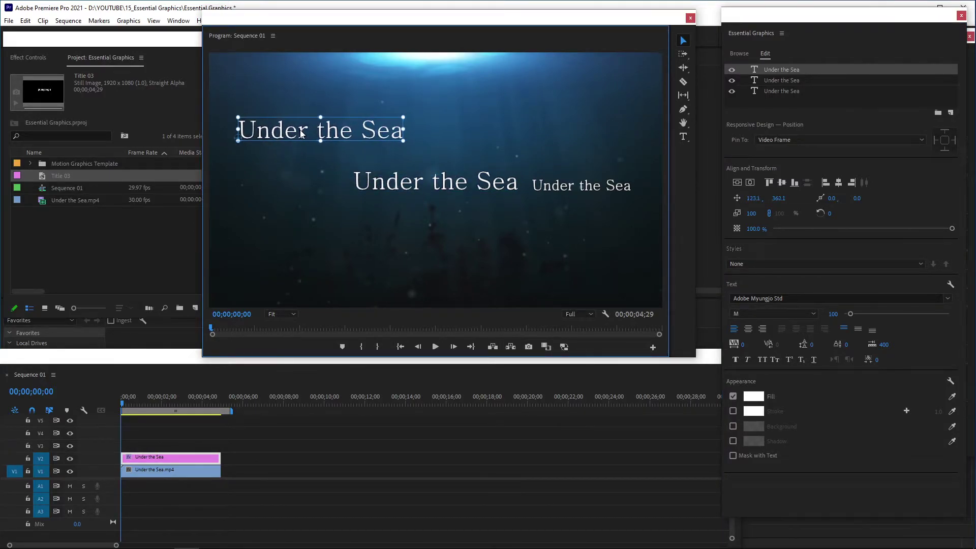
{"action": "left_click_drag", "start_coordinate": [834, 315], "coordinate": [816, 314]}
Step: Move the size-60 copy down to about 1411, 770 and align the top edges of all three text layers
{"action": "left_click_drag", "start_coordinate": [576, 188], "coordinate": [585, 232]}
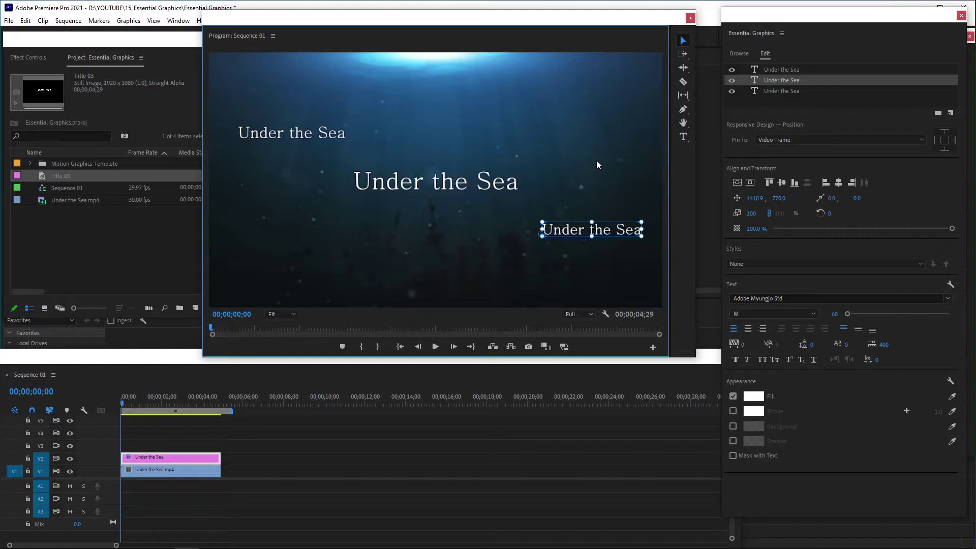
{"action": "key", "text": "ctrl+a"}
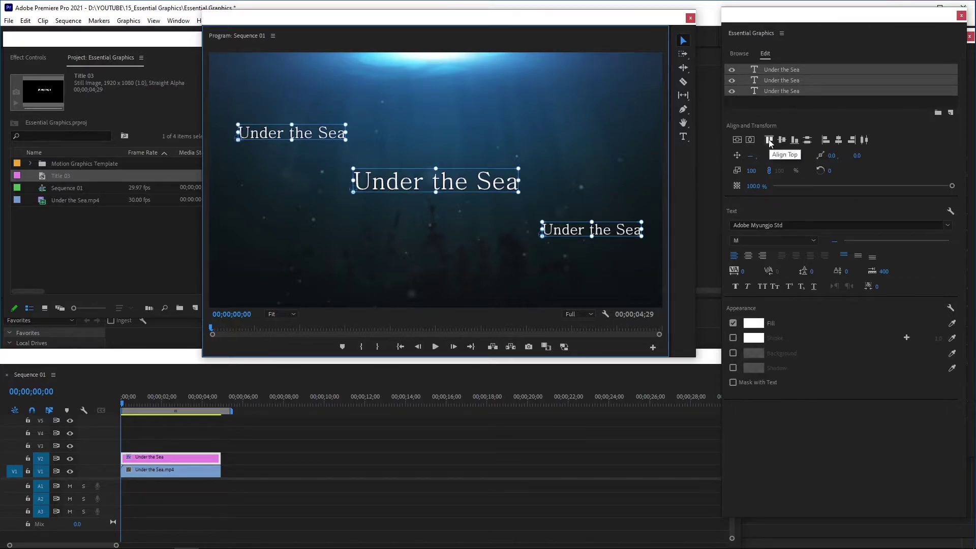
{"action": "left_click", "coordinate": [769, 140]}
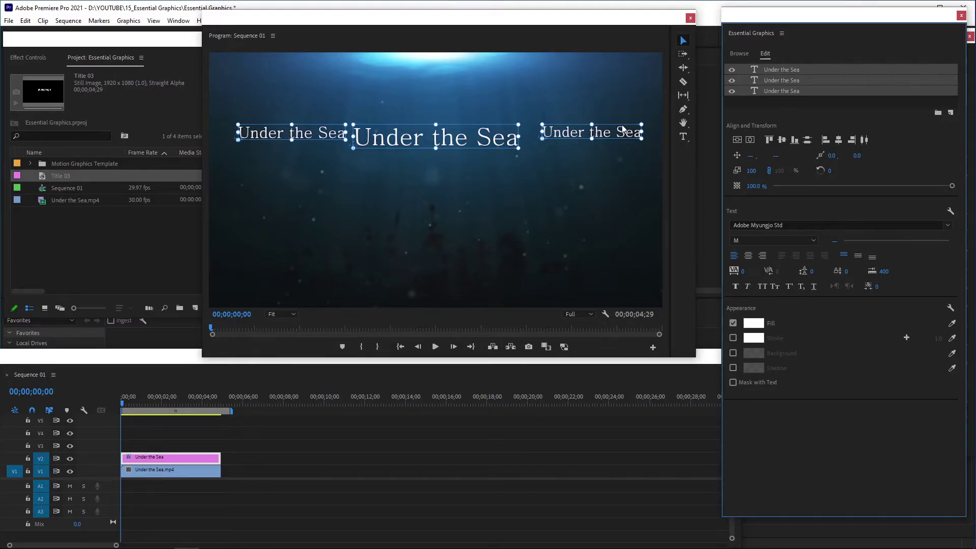
Step: Try vertical-center alignment, bottom alignment and vertical distribution on the three selected "Under the Sea" text layers
{"action": "left_click", "coordinate": [783, 141]}
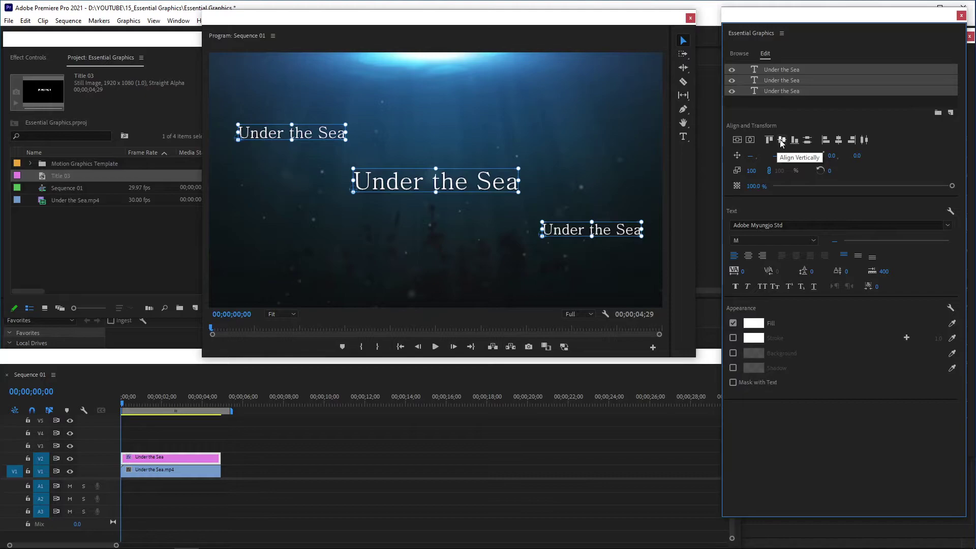
{"action": "left_click", "coordinate": [783, 141]}
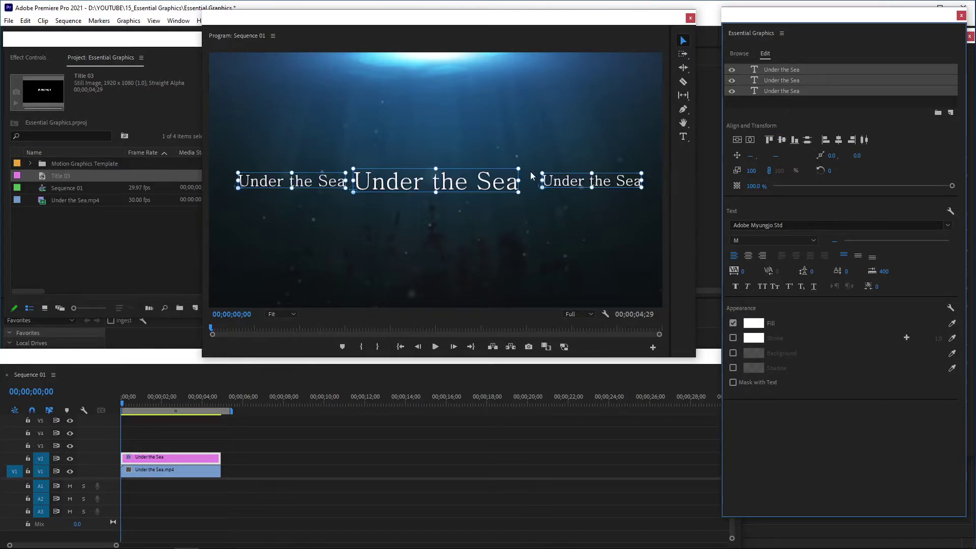
{"action": "left_click", "coordinate": [795, 143]}
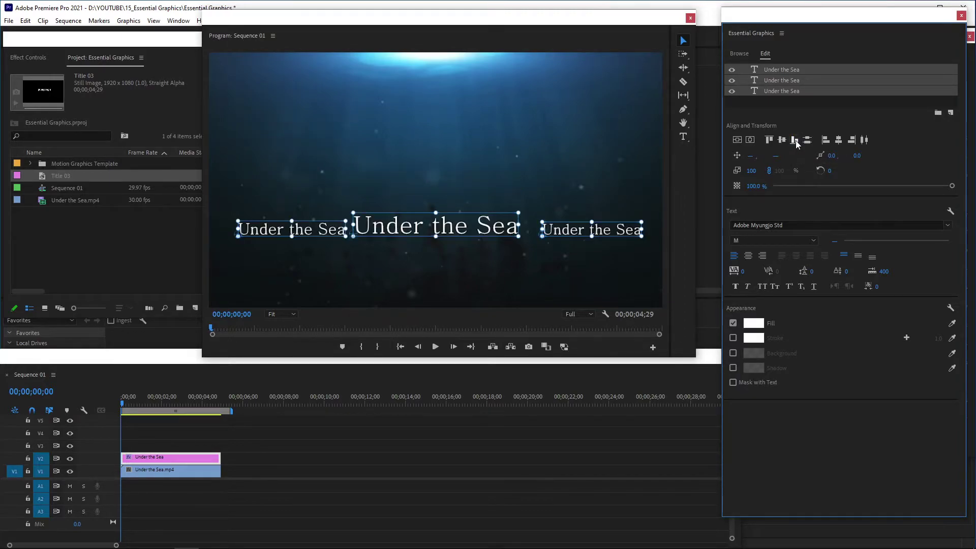
{"action": "left_click", "coordinate": [811, 142]}
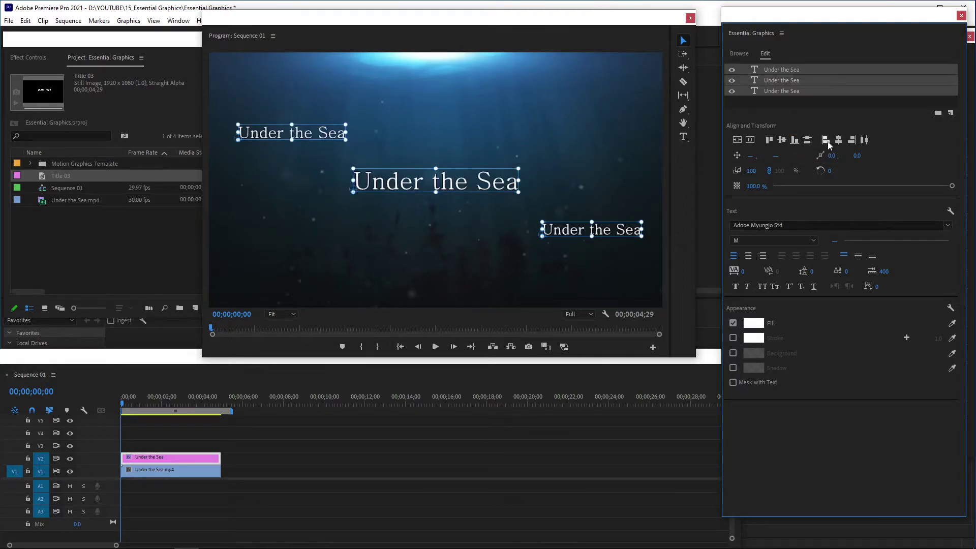
Step: Try left, horizontal-center and right alignment on the three text layers, and distribute them vertically
{"action": "left_click", "coordinate": [826, 141]}
{"action": "key", "text": "ctrl+z"}
{"action": "left_click", "coordinate": [838, 141]}
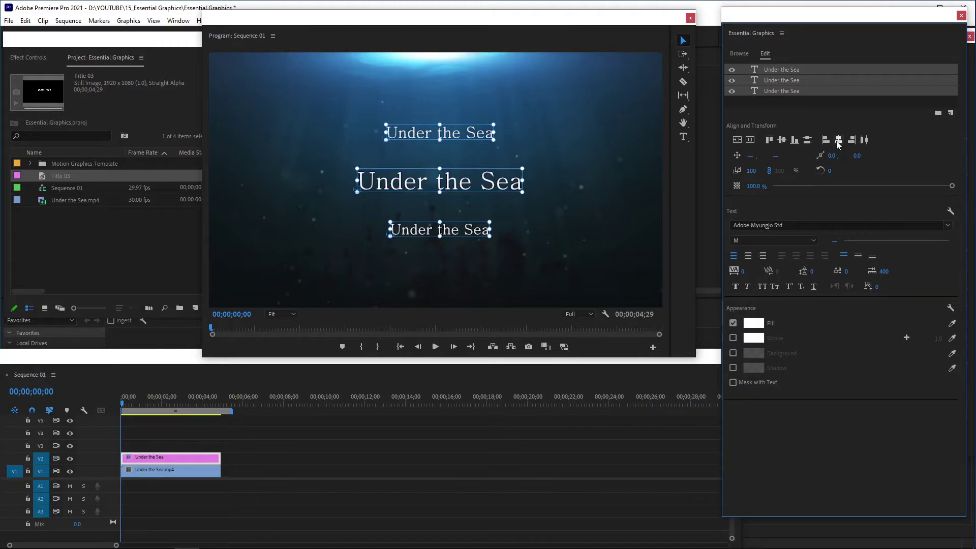
{"action": "key", "text": "ctrl+z"}
{"action": "left_click", "coordinate": [856, 142]}
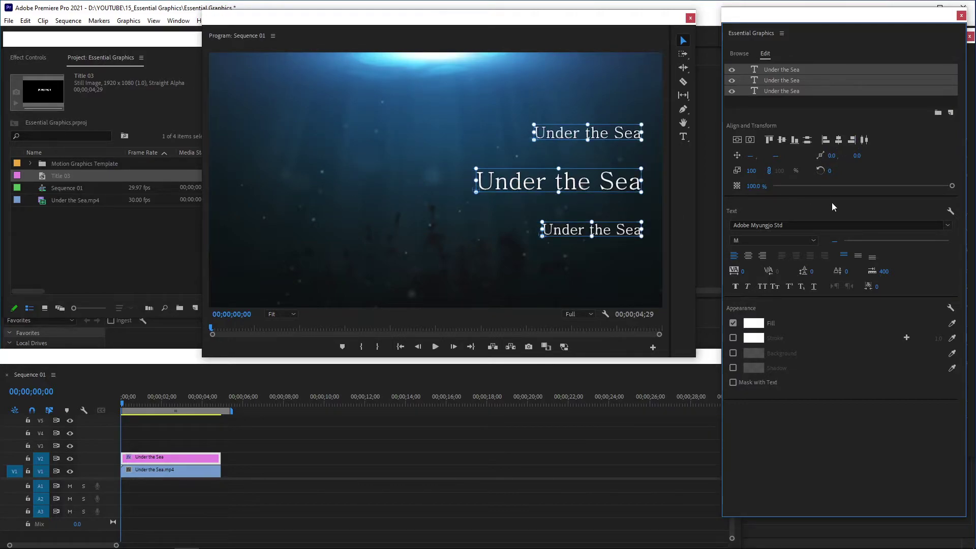
{"action": "left_click", "coordinate": [808, 142]}
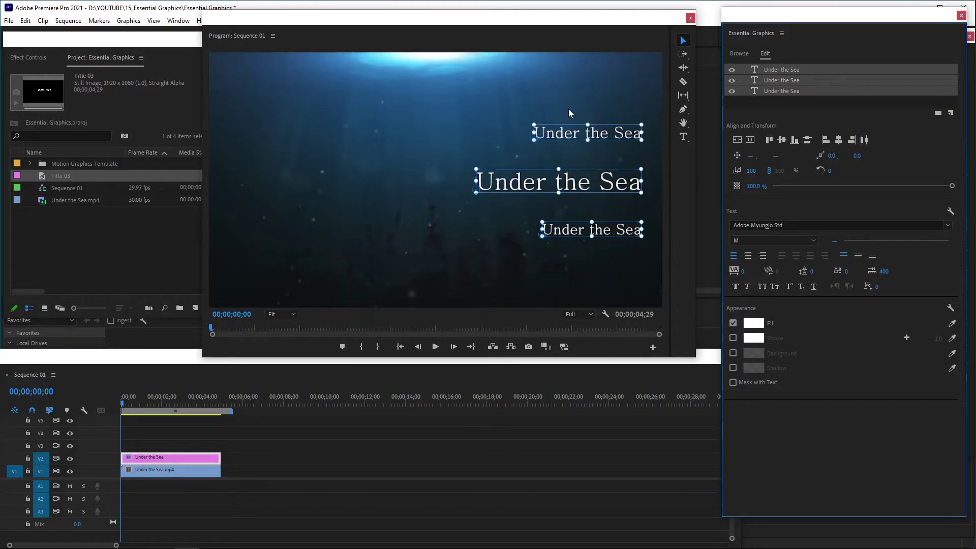
Step: Delete the two smaller "Under the Sea" copies and center the remaining text horizontally and vertically in the frame
{"action": "left_click", "coordinate": [629, 76]}
{"action": "left_click", "coordinate": [732, 69]}
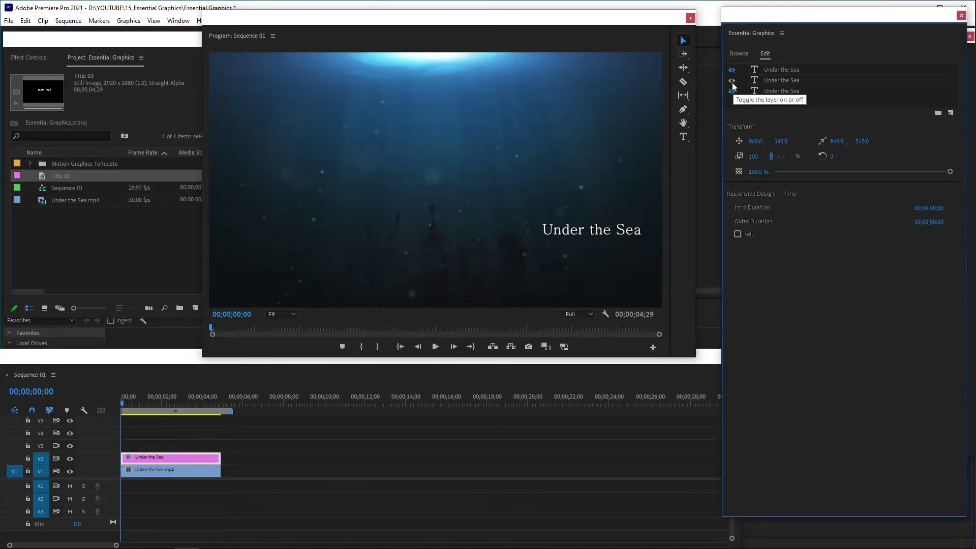
{"action": "left_click", "coordinate": [732, 80]}
{"action": "right_click", "coordinate": [782, 70]}
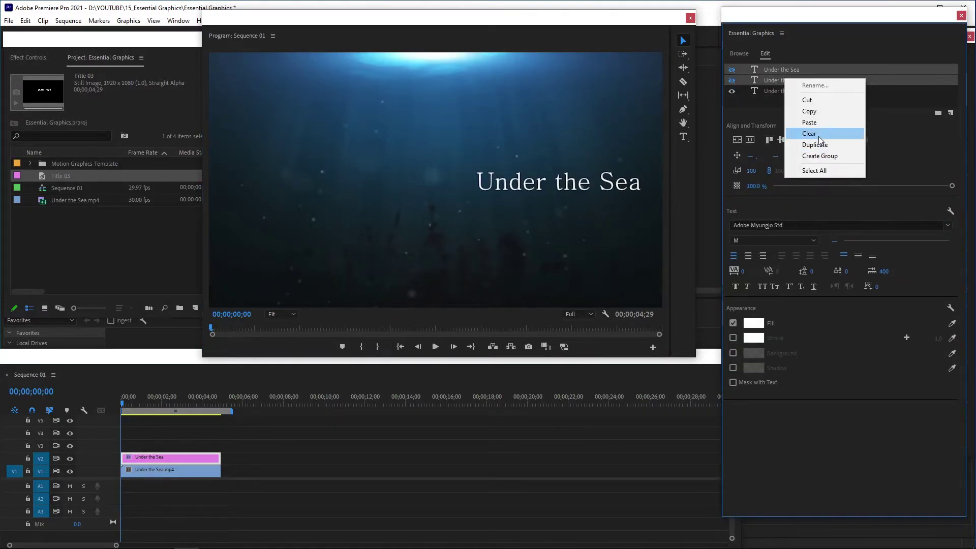
{"action": "left_click", "coordinate": [796, 133]}
{"action": "left_click", "coordinate": [750, 161]}
{"action": "left_click", "coordinate": [741, 161]}
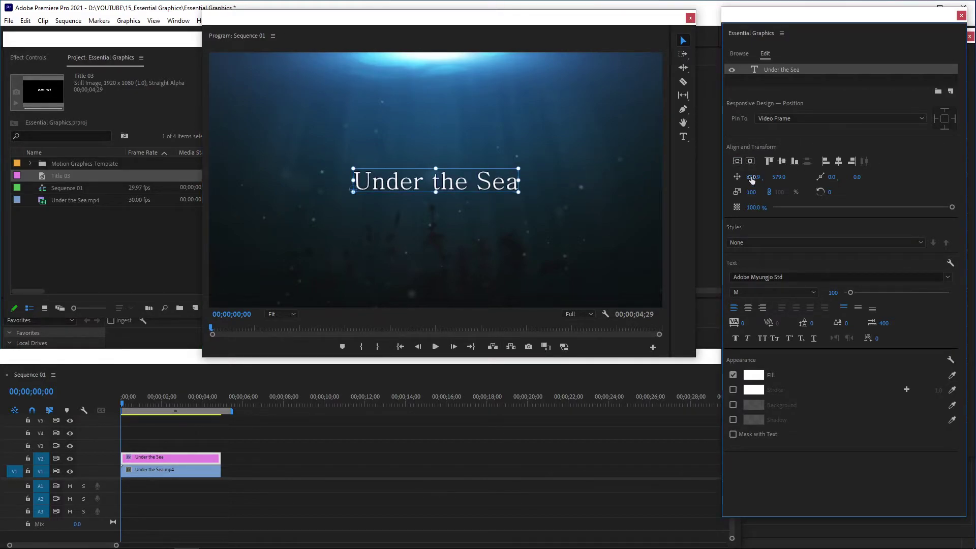
Step: Try moving the text to position 690.9, 560.0 and undo the move
{"action": "mouse_move", "coordinate": [752, 179]}
{"action": "left_mouse_down"}
{"action": "mouse_move", "coordinate": [808, 179]}
{"action": "mouse_move", "coordinate": [736, 182]}
{"action": "left_mouse_up"}
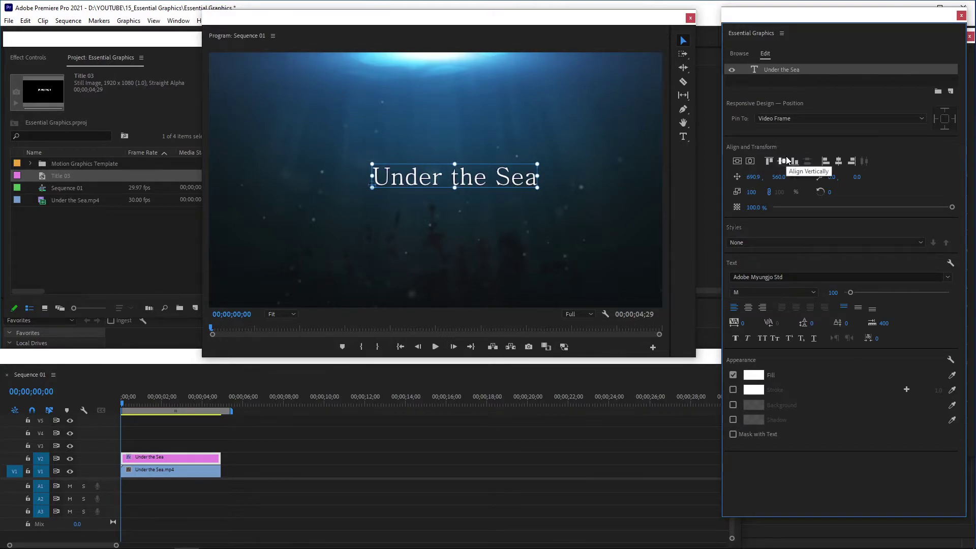
{"action": "key", "text": "ctrl+z"}
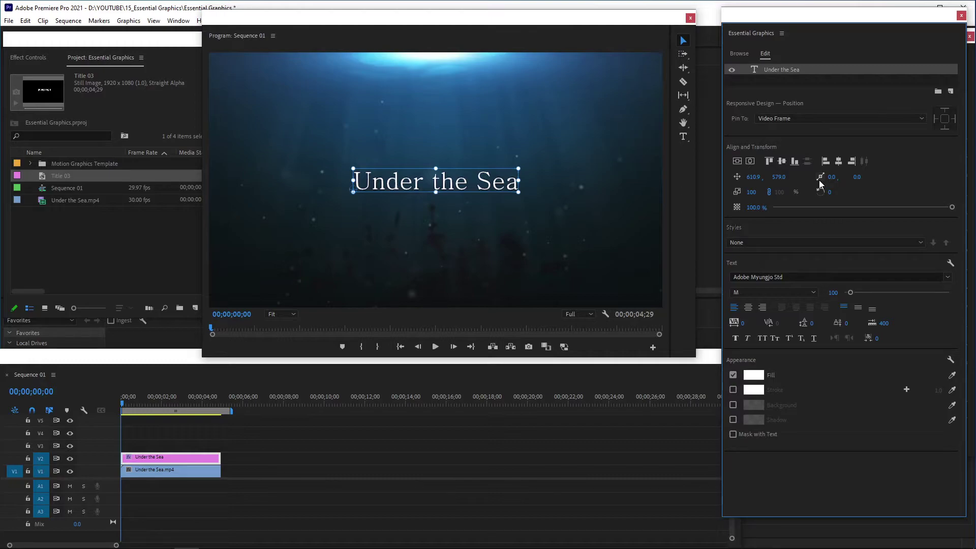
Step: Set the text's font size to 132 and center it vertically and horizontally in the frame
{"action": "left_click_drag", "start_coordinate": [833, 293], "coordinate": [847, 293]}
{"action": "left_click", "coordinate": [737, 161]}
{"action": "left_click", "coordinate": [750, 161]}
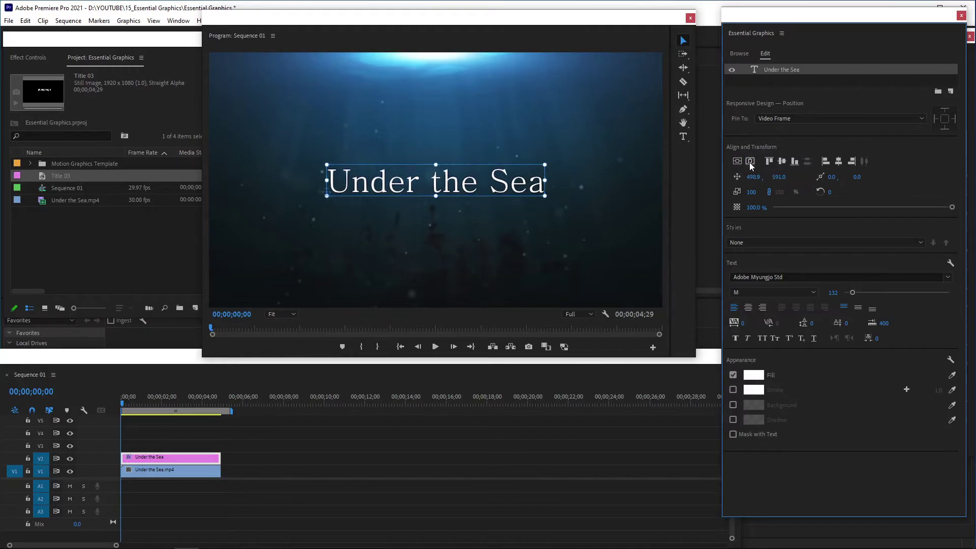
Step: Try moving the text's anchor point away from its lower-left corner and undo the changes
{"action": "left_click", "coordinate": [335, 189]}
{"action": "left_click_drag", "start_coordinate": [334, 190], "coordinate": [406, 173]}
{"action": "left_click_drag", "start_coordinate": [447, 191], "coordinate": [473, 197]}
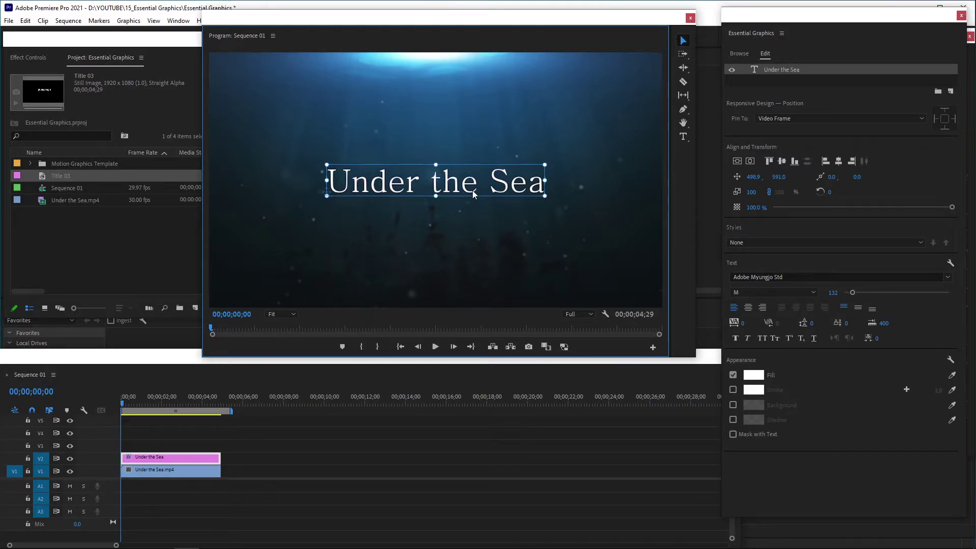
{"action": "left_click_drag", "start_coordinate": [832, 178], "coordinate": [952, 178]}
{"action": "left_click_drag", "start_coordinate": [863, 178], "coordinate": [846, 178]}
{"action": "key", "text": "ctrl+z"}
{"action": "key", "text": "ctrl+z"}
{"action": "left_click", "coordinate": [589, 184]}
Step: Try scaling up and rotating the text around its lower-left anchor point, undoing each change
{"action": "left_click_drag", "start_coordinate": [753, 195], "coordinate": [775, 194]}
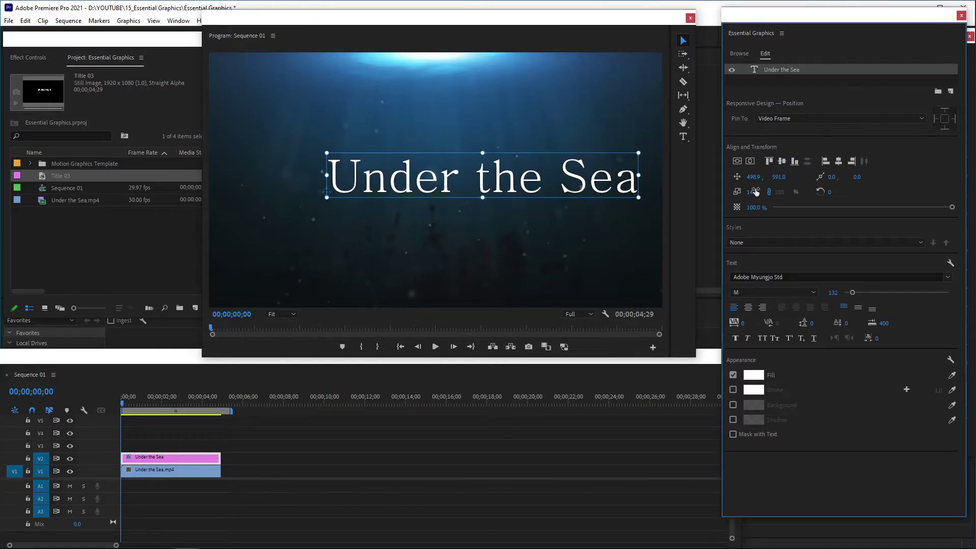
{"action": "key", "text": "ctrl+z"}
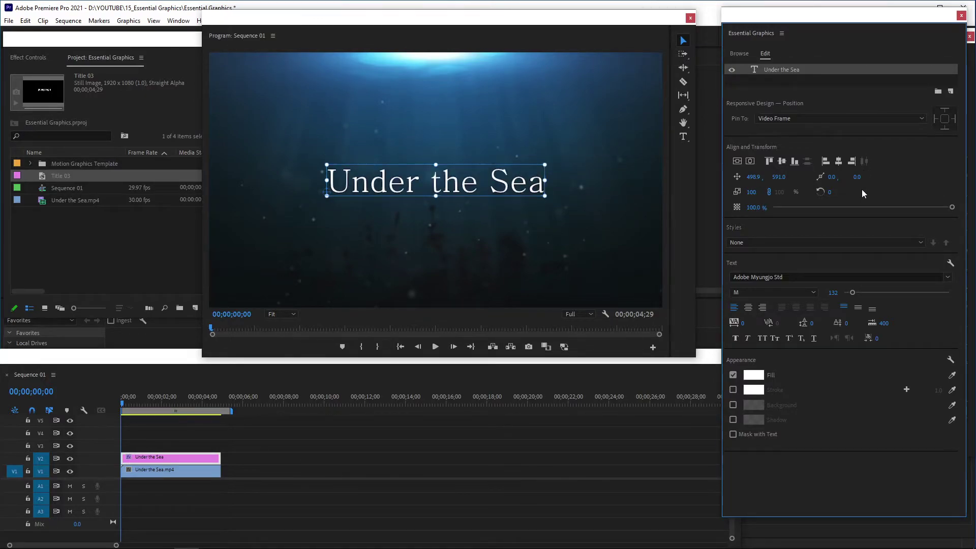
{"action": "left_click_drag", "start_coordinate": [828, 193], "coordinate": [845, 191]}
{"action": "key", "text": "ctrl+z"}
Step: Move the text's anchor point to its center at about 462.8, -40.9, try a 126% scale and reset the scale to 100
{"action": "left_click_drag", "start_coordinate": [326, 194], "coordinate": [438, 185]}
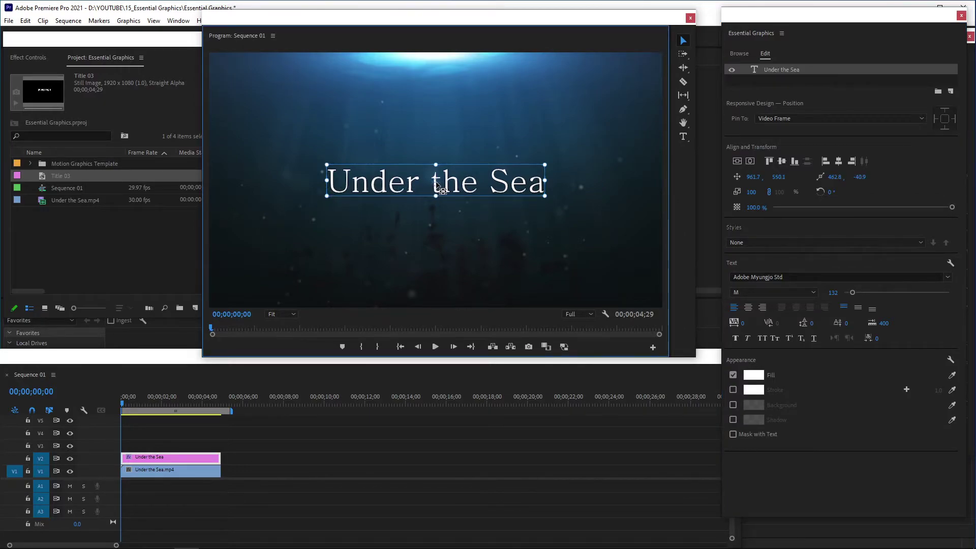
{"action": "mouse_move", "coordinate": [752, 193]}
{"action": "left_mouse_down"}
{"action": "mouse_move", "coordinate": [799, 192]}
{"action": "mouse_move", "coordinate": [764, 193]}
{"action": "left_mouse_up"}
{"action": "left_click", "coordinate": [753, 193]}
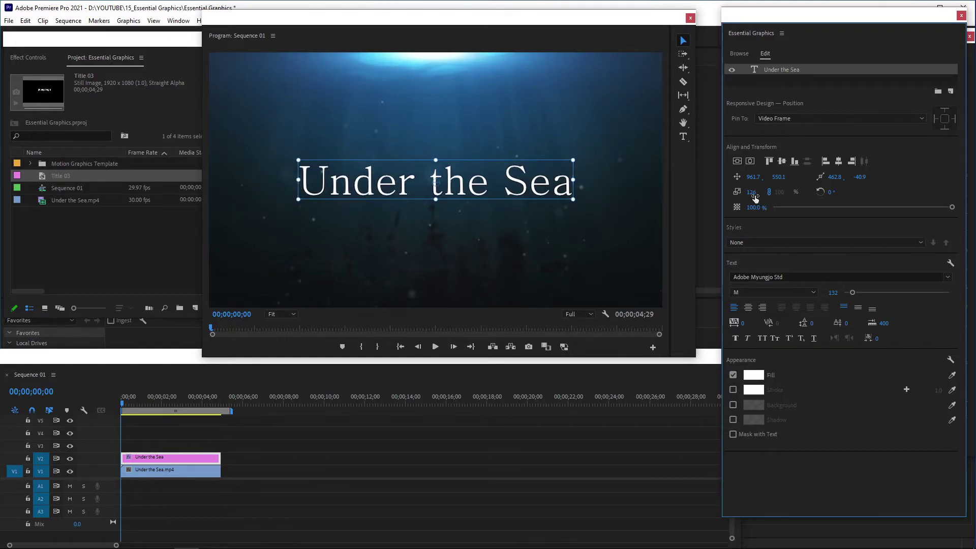
{"action": "type", "text": "100"}
{"action": "key", "text": "Return"}
Step: Try rotating the text to -11° and lowering its opacity, restoring the original rotation and 100% opacity
{"action": "mouse_move", "coordinate": [832, 196]}
{"action": "left_mouse_down"}
{"action": "mouse_move", "coordinate": [844, 196]}
{"action": "mouse_move", "coordinate": [827, 196]}
{"action": "left_mouse_up"}
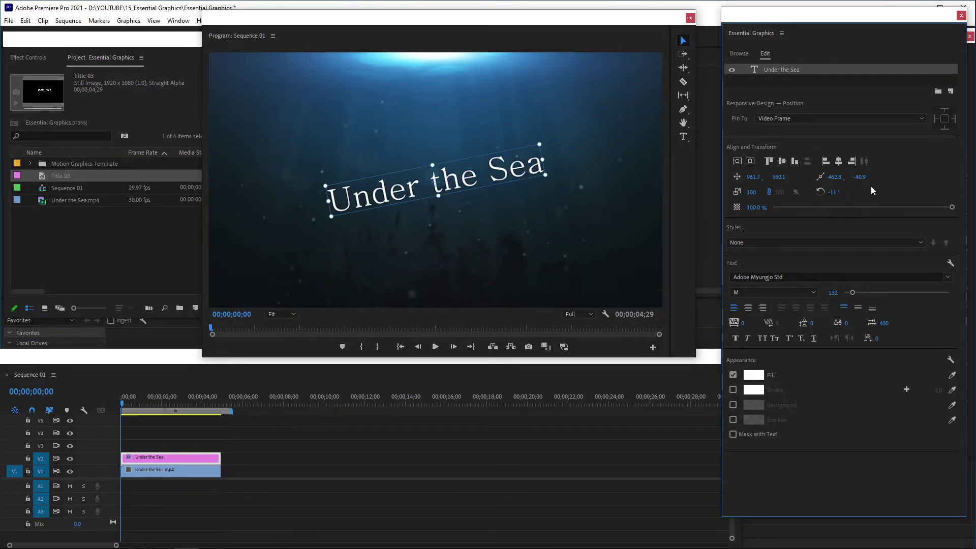
{"action": "key", "text": "ctrl+z"}
{"action": "left_click_drag", "start_coordinate": [953, 208], "coordinate": [816, 207]}
{"action": "left_click_drag", "start_coordinate": [881, 208], "coordinate": [952, 208]}
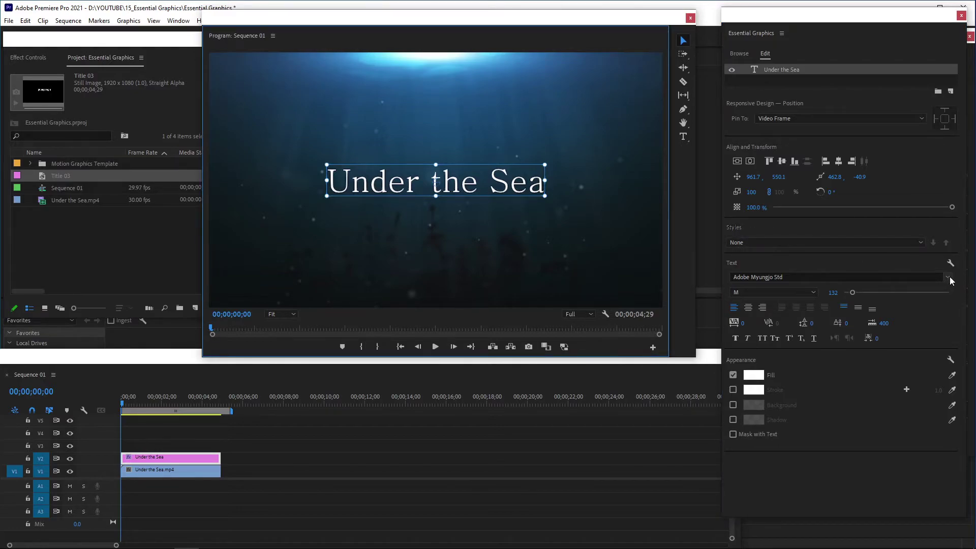
Step: Change the text's font to NanumBarunGothic in the Bold style
{"action": "left_click", "coordinate": [947, 276]}
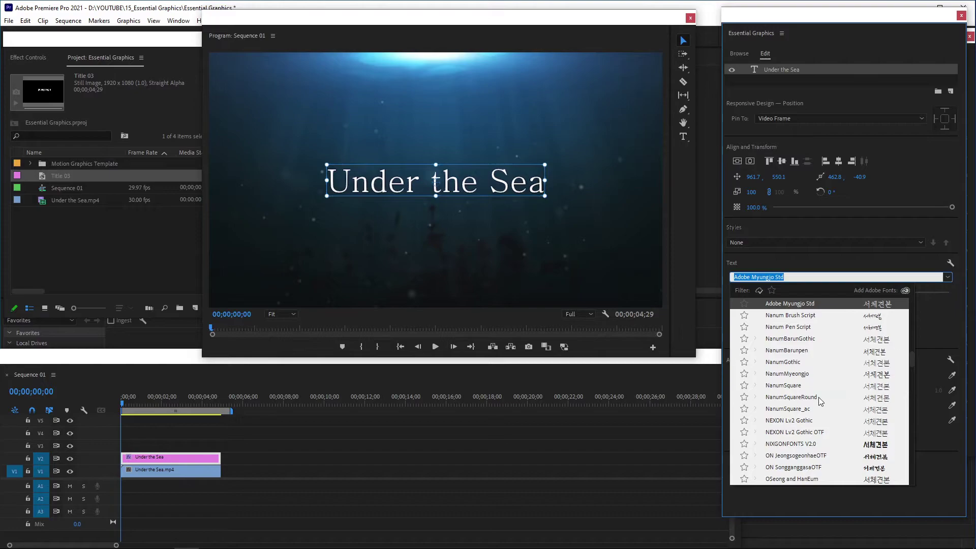
{"action": "scroll", "coordinate": [818, 398], "scroll_direction": "down", "scroll_amount": 2}
{"action": "scroll", "coordinate": [820, 401], "scroll_direction": "up", "scroll_amount": 3}
{"action": "left_click", "coordinate": [801, 342]}
{"action": "left_click", "coordinate": [811, 293]}
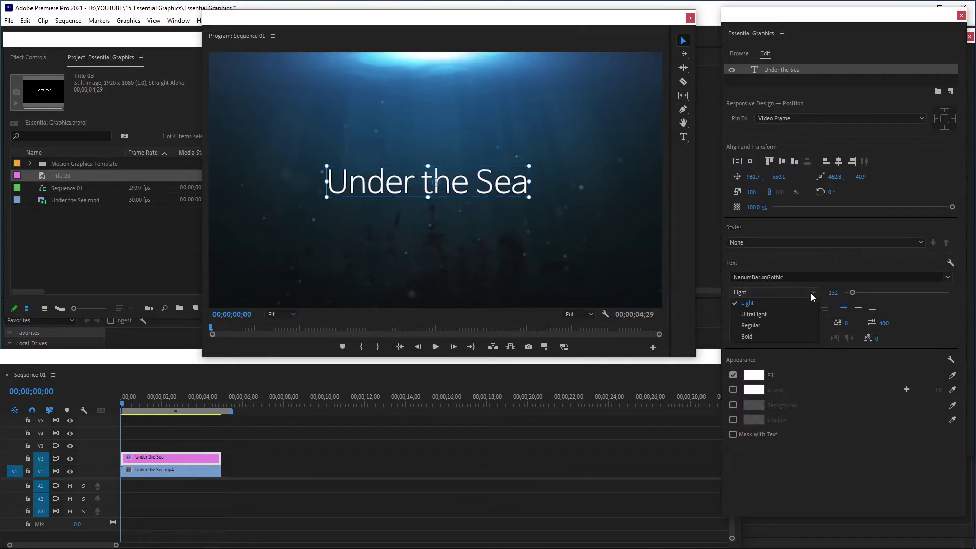
{"action": "left_click", "coordinate": [756, 337]}
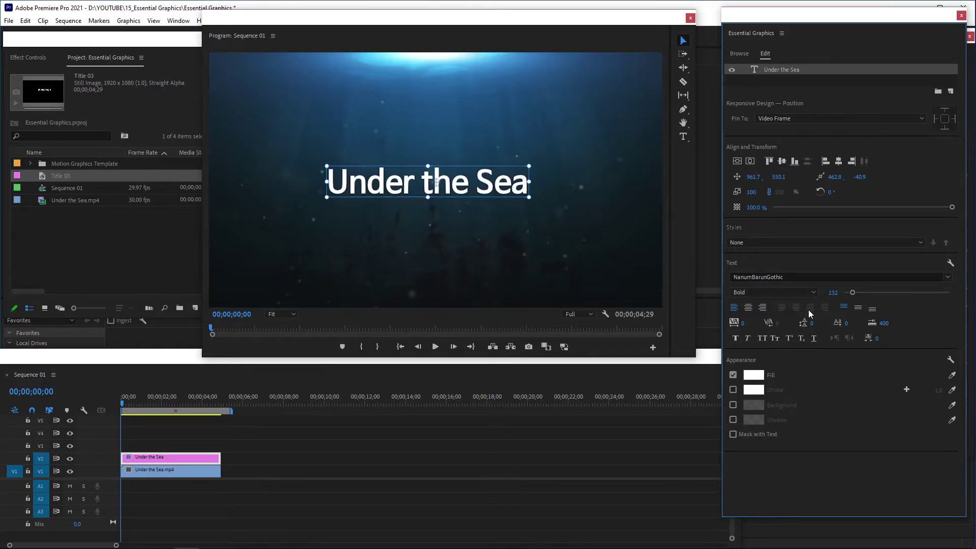
Step: Enlarge the title's font size to 209 and move it near the frame's lower edge at about 779.7, 963.0
{"action": "left_click_drag", "start_coordinate": [834, 293], "coordinate": [860, 293]}
{"action": "left_click", "coordinate": [750, 161]}
{"action": "left_click", "coordinate": [738, 161]}
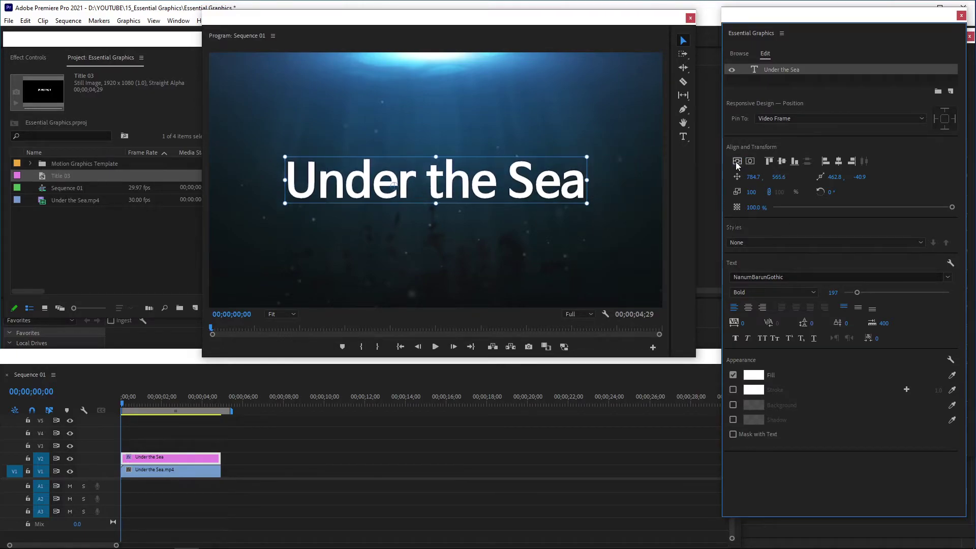
{"action": "left_click_drag", "start_coordinate": [432, 180], "coordinate": [422, 273]}
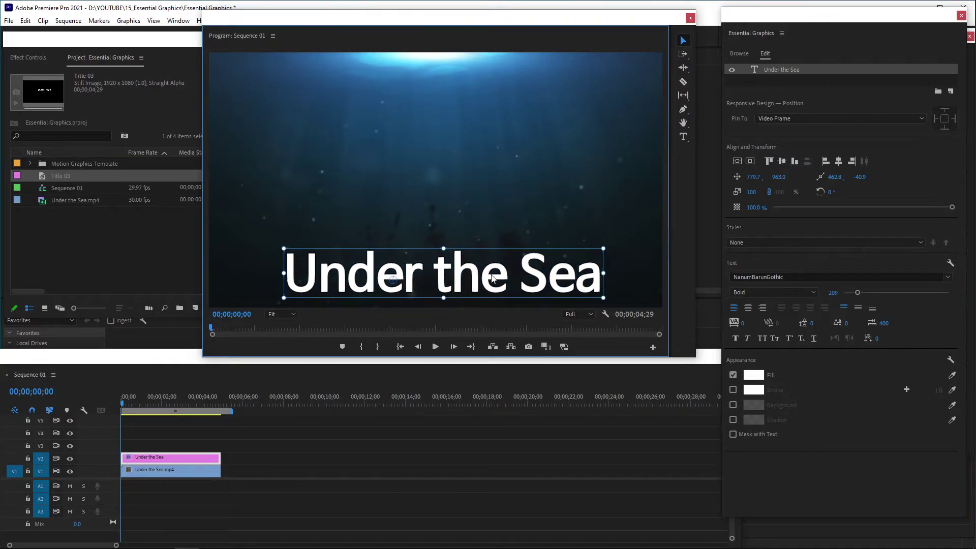
Step: Draw an empty paragraph text box above the title, with its upper-left corner at about 383, 83
{"action": "left_click", "coordinate": [683, 137]}
{"action": "left_click_drag", "start_coordinate": [300, 73], "coordinate": [579, 180]}
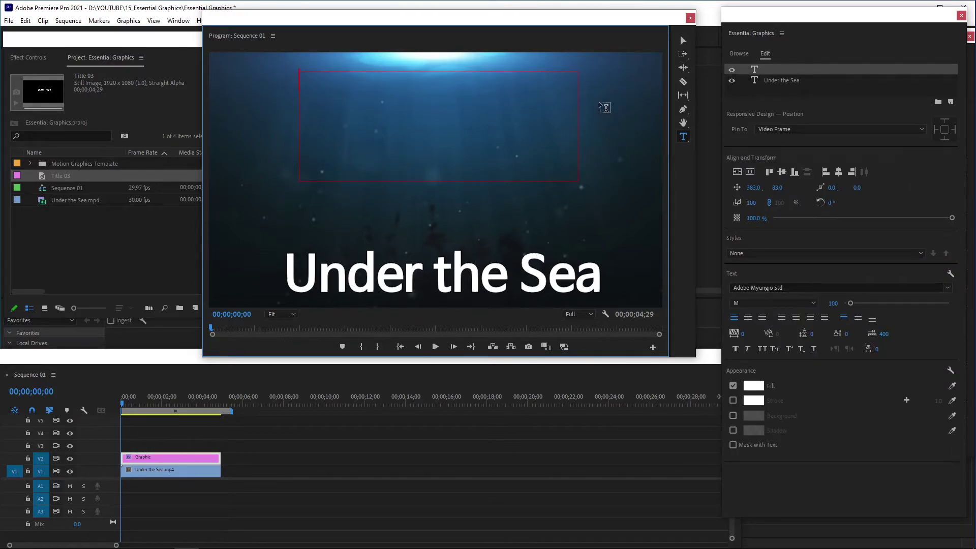
{"action": "left_click", "coordinate": [684, 41]}
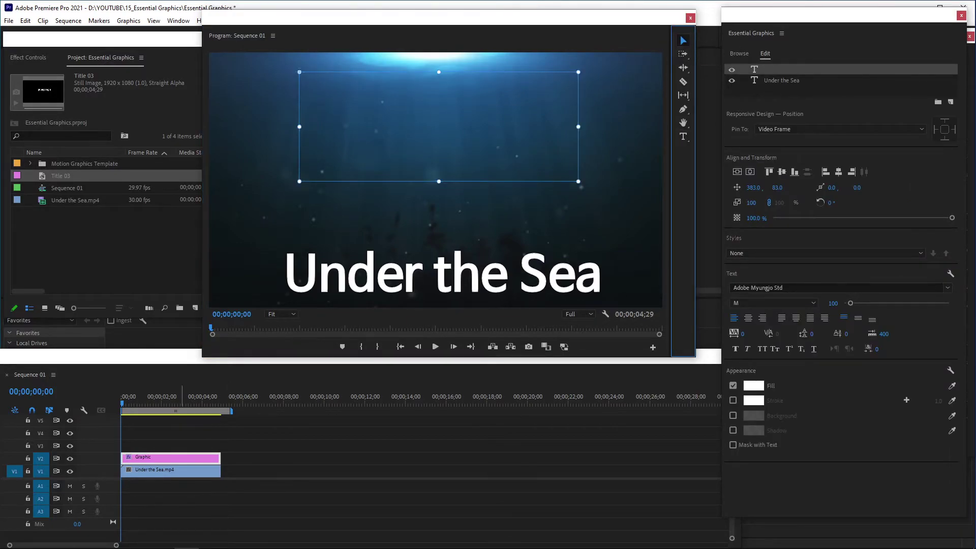
Step: Switch to the loremipsum.io page in the browser, copy the placeholder paragraph and return to Premiere Pro
{"action": "key", "text": "alt+Tab"}
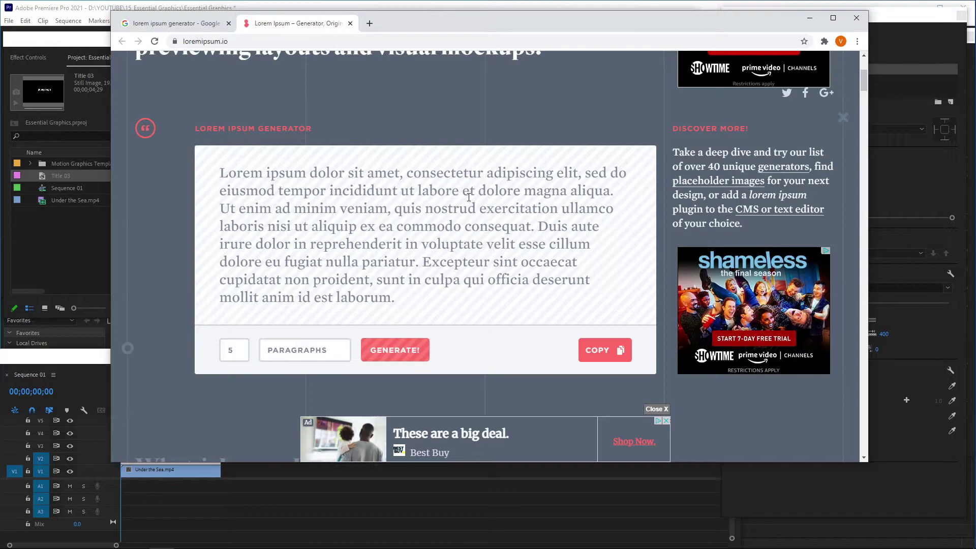
{"action": "left_click", "coordinate": [436, 231]}
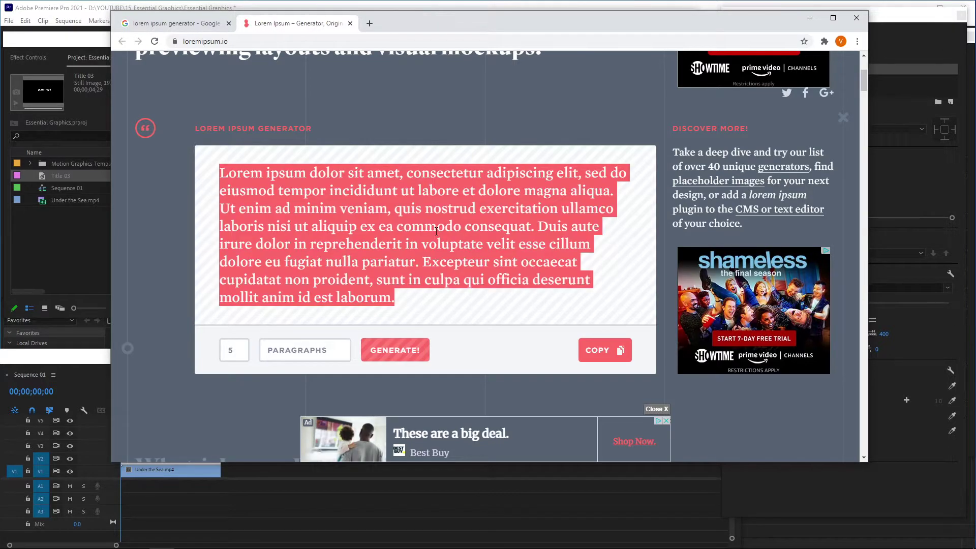
{"action": "left_click", "coordinate": [85, 12]}
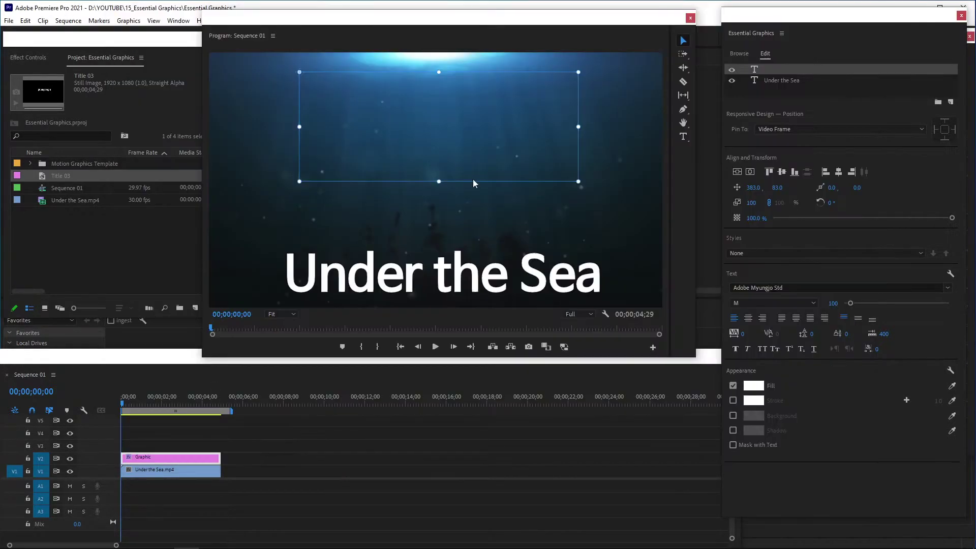
Step: Insert the copied lorem ipsum paragraph into the empty text box and reduce its font size to 43
{"action": "left_click", "coordinate": [684, 137]}
{"action": "left_click", "coordinate": [305, 77]}
{"action": "type", "text": "Lorem ipsum dolor sit amet, consectetur adipiscing elit, sed do eiusmod tempor"}
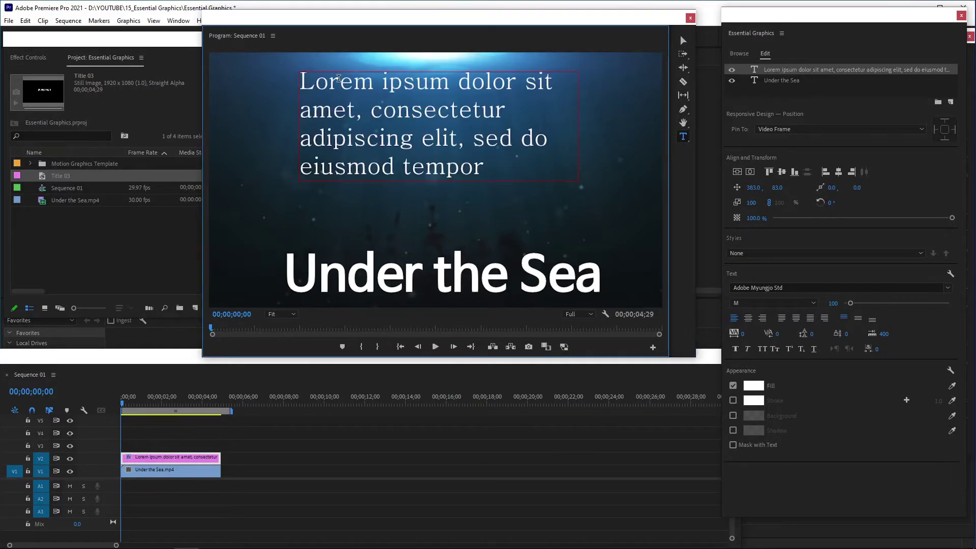
{"action": "key", "text": "Escape"}
{"action": "left_click_drag", "start_coordinate": [834, 303], "coordinate": [805, 303]}
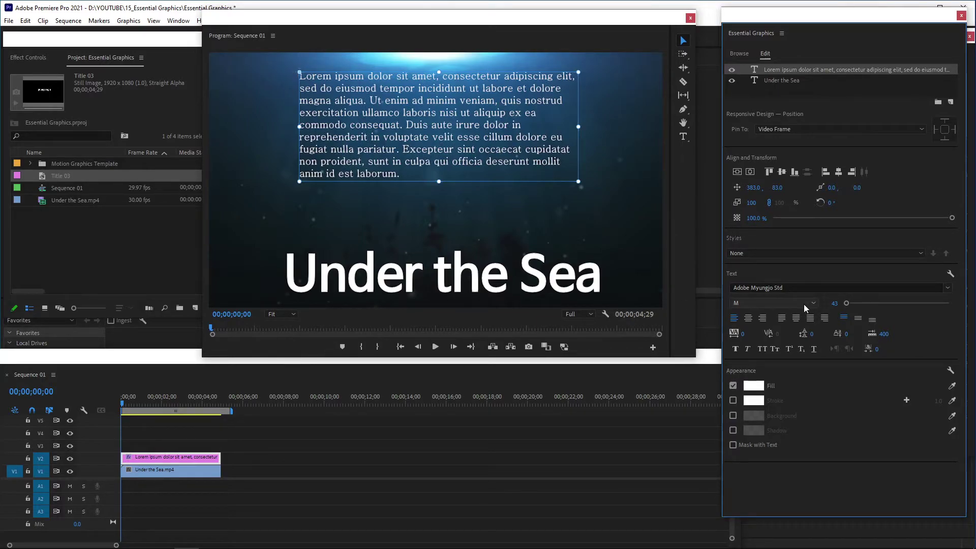
Step: Try center, right and last-line-left justified alignment on the paragraph, and justify it with the last line centered
{"action": "left_click", "coordinate": [749, 318]}
{"action": "left_click", "coordinate": [763, 319]}
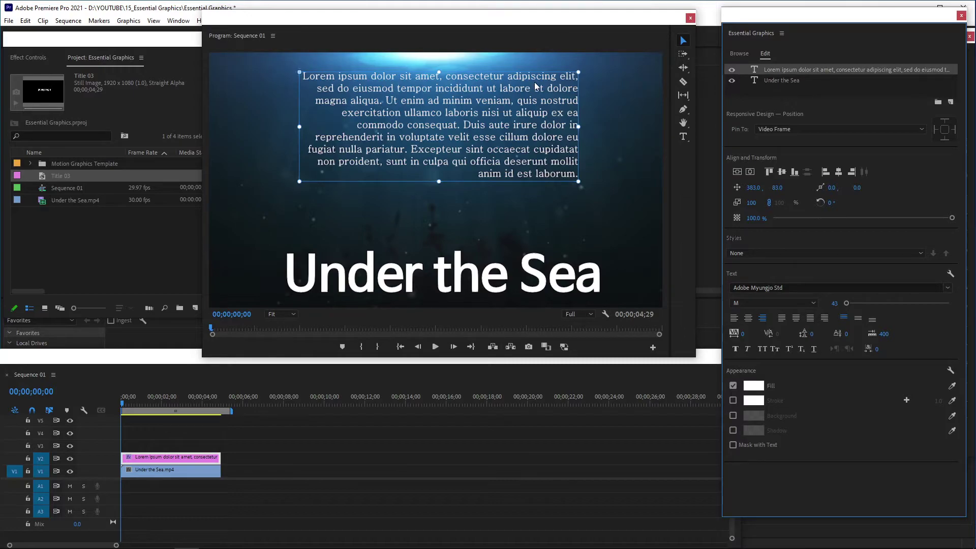
{"action": "left_click", "coordinate": [782, 322]}
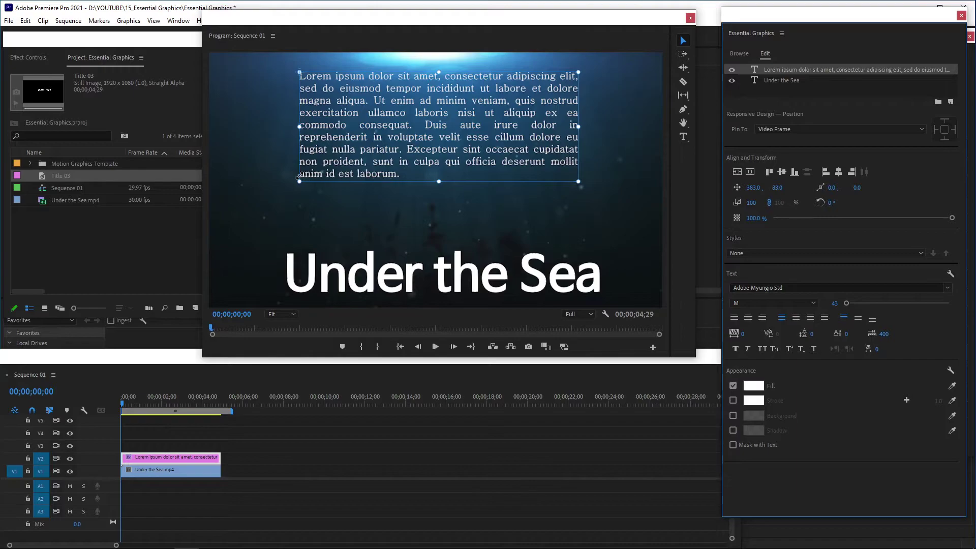
{"action": "left_click", "coordinate": [796, 321]}
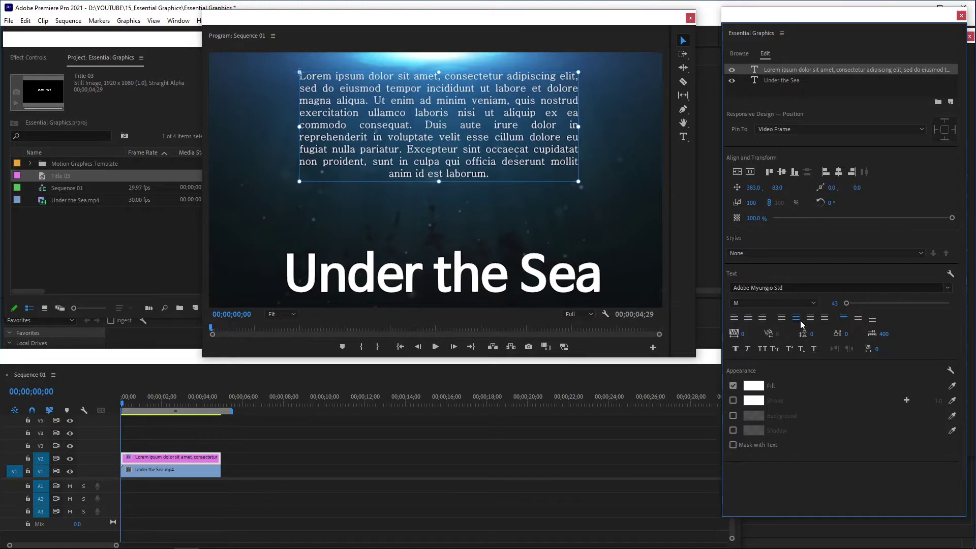
Step: Try justify-all on the paragraph, justify it with the last line right-aligned, and vertically align its text to the center and the bottom
{"action": "left_click", "coordinate": [810, 319]}
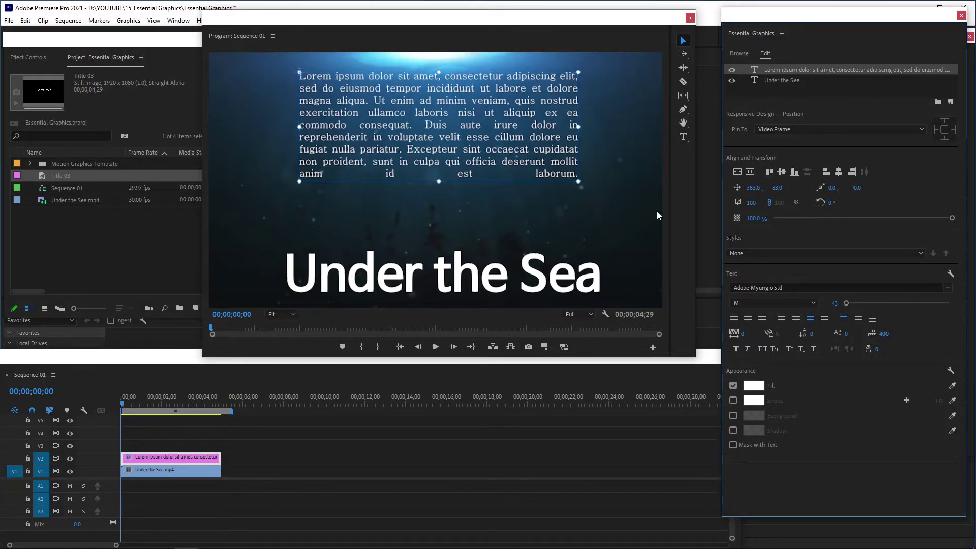
{"action": "left_click", "coordinate": [826, 319]}
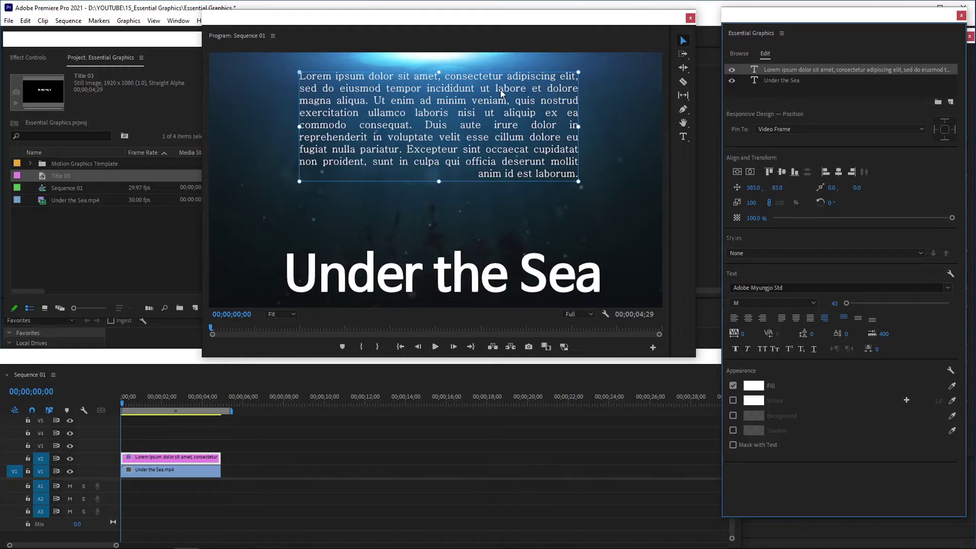
{"action": "left_click", "coordinate": [859, 319]}
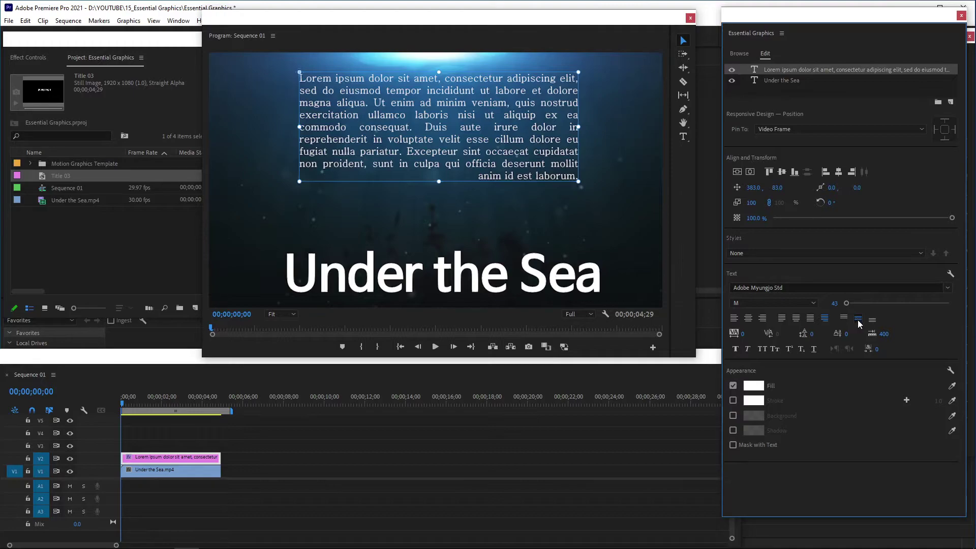
{"action": "left_click", "coordinate": [870, 321]}
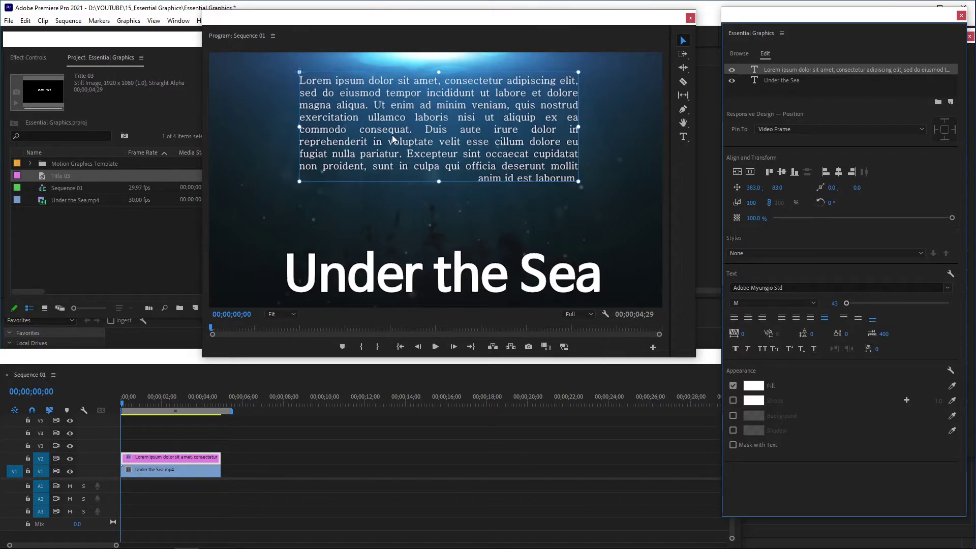
Step: Move the paragraph down to about 584, 834, and place the Under the Sea title above it, centered horizontally and vertically in the frame
{"action": "left_click_drag", "start_coordinate": [389, 95], "coordinate": [436, 274]}
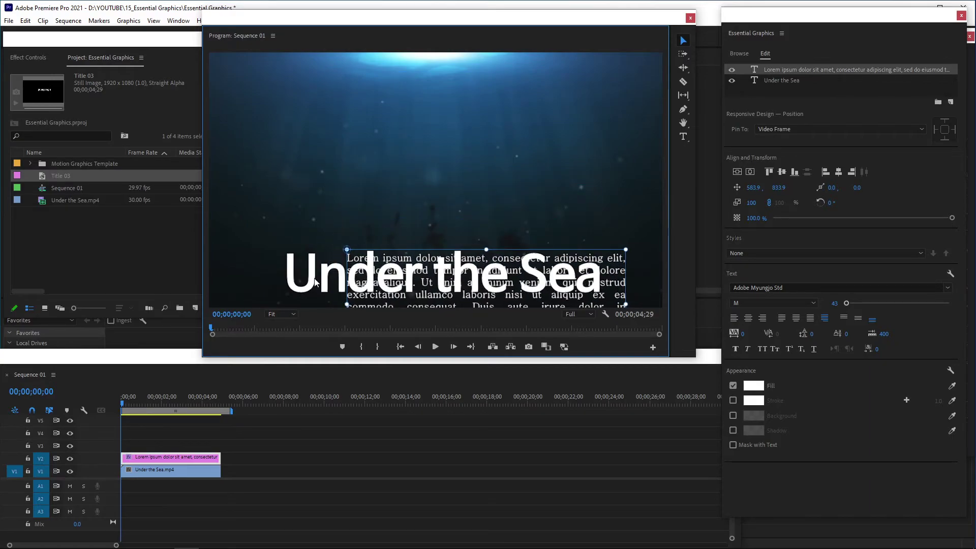
{"action": "left_click", "coordinate": [311, 290]}
{"action": "left_click_drag", "start_coordinate": [311, 290], "coordinate": [316, 193]}
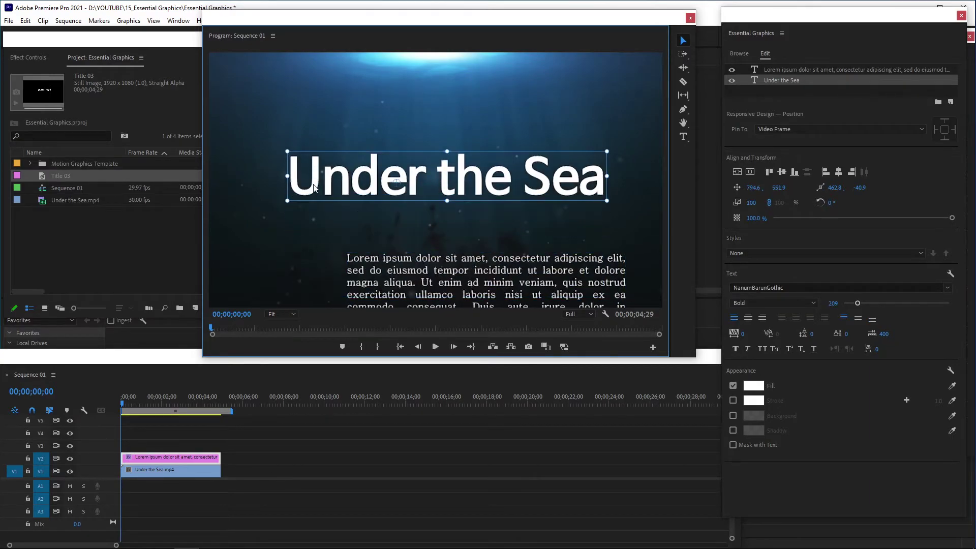
{"action": "left_click", "coordinate": [738, 172]}
{"action": "left_click", "coordinate": [741, 176]}
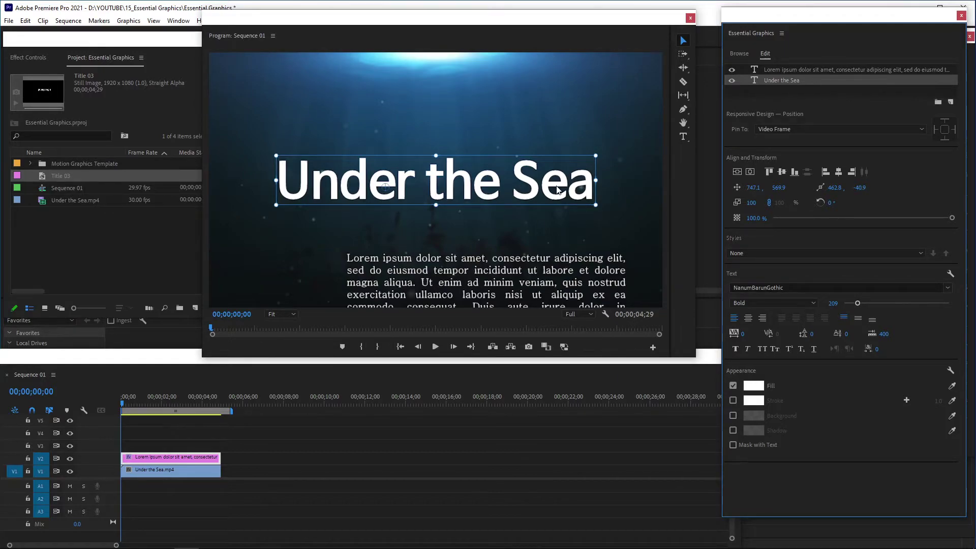
Step: Set the title's tracking to 53 and try a kerning of 132 between the n and d of Under
{"action": "left_click_drag", "start_coordinate": [743, 334], "coordinate": [770, 334]}
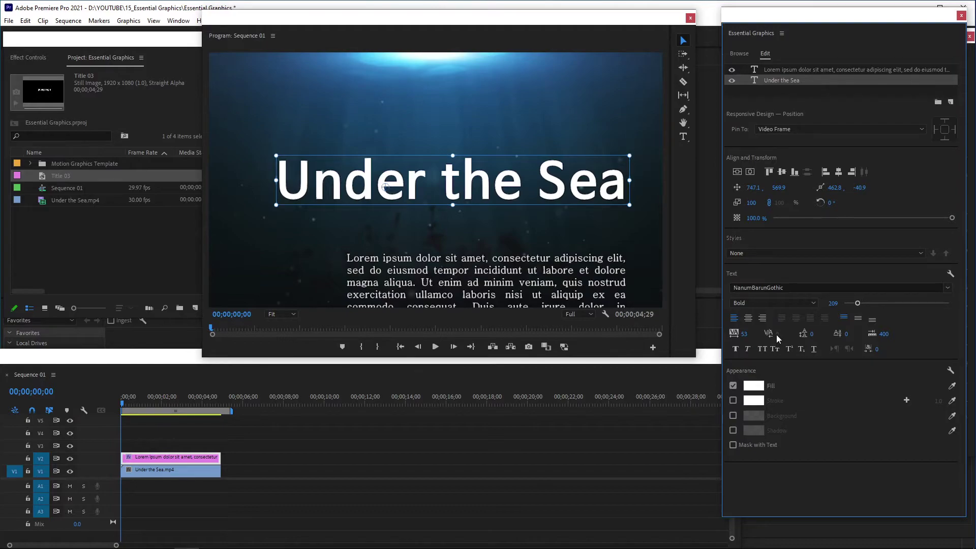
{"action": "left_click", "coordinate": [684, 138]}
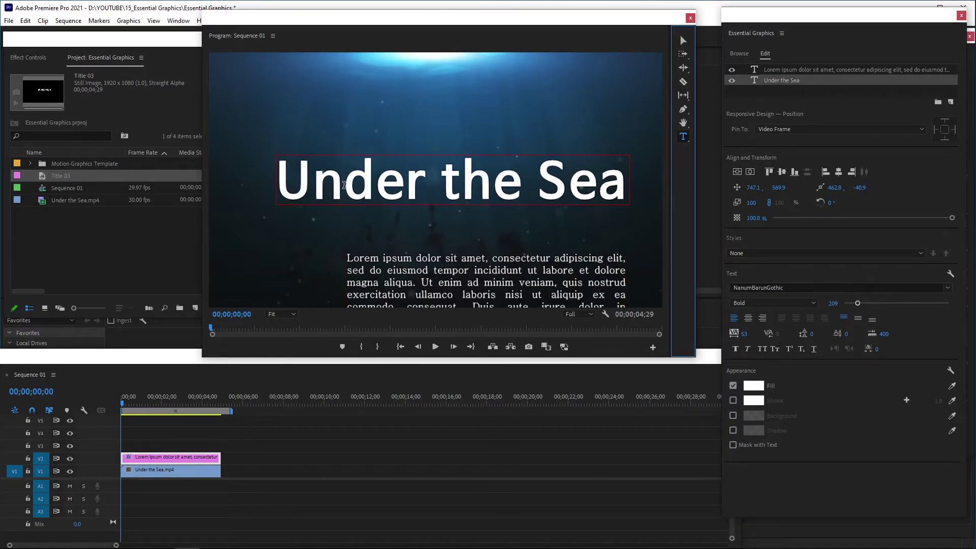
{"action": "left_click", "coordinate": [345, 185]}
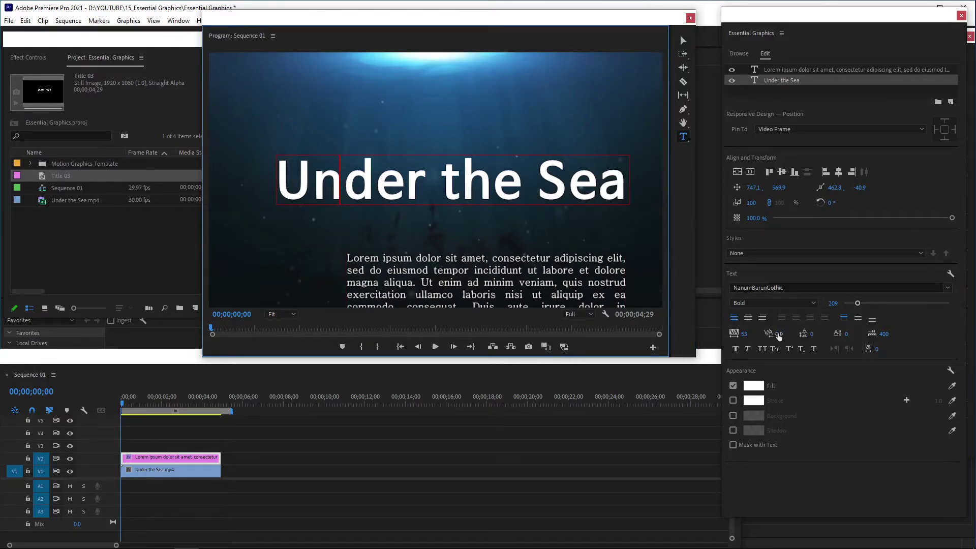
{"action": "left_click_drag", "start_coordinate": [779, 335], "coordinate": [849, 335]}
{"action": "left_click_drag", "start_coordinate": [781, 333], "coordinate": [732, 334]}
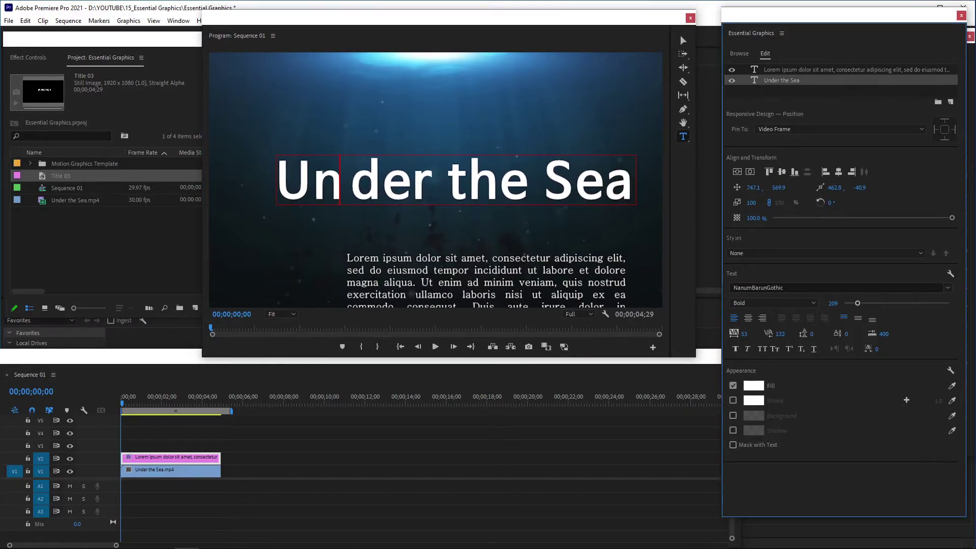
Step: Set the title's leading to 76, add a second line reading "Over the Sea", and center the title in the frame
{"action": "left_click", "coordinate": [811, 338]}
{"action": "left_click", "coordinate": [638, 211]}
{"action": "key", "text": "Return"}
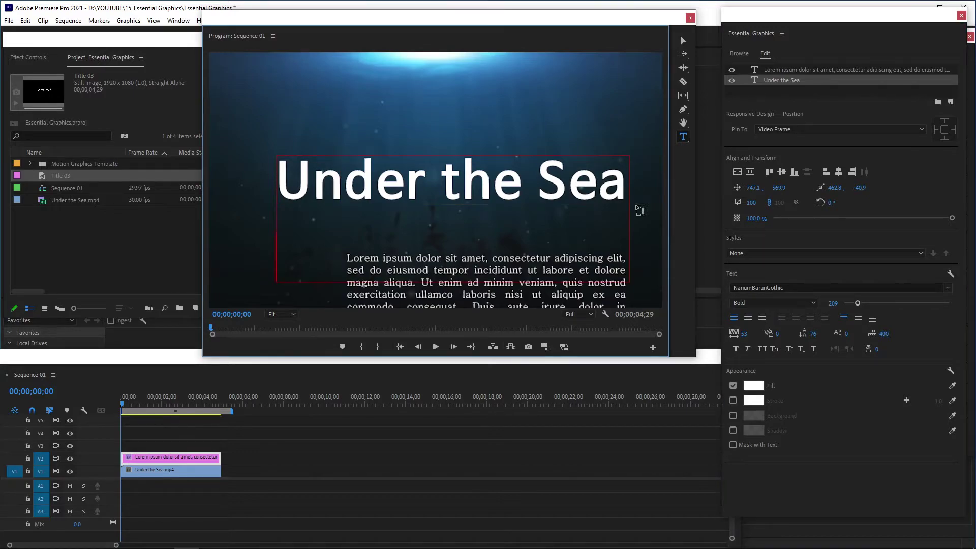
{"action": "type", "text": "Over the Sea"}
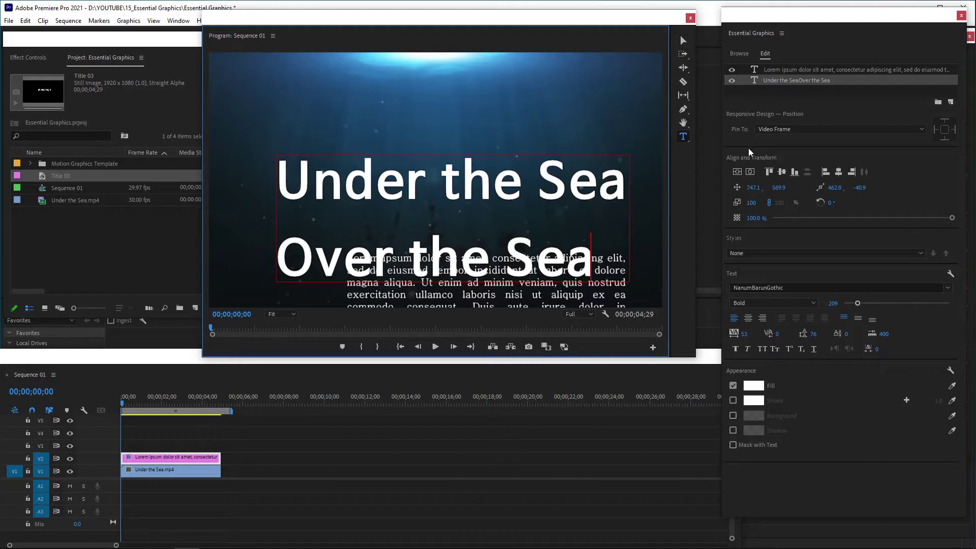
{"action": "left_click", "coordinate": [750, 171]}
{"action": "left_click", "coordinate": [736, 172]}
{"action": "key", "text": "Escape"}
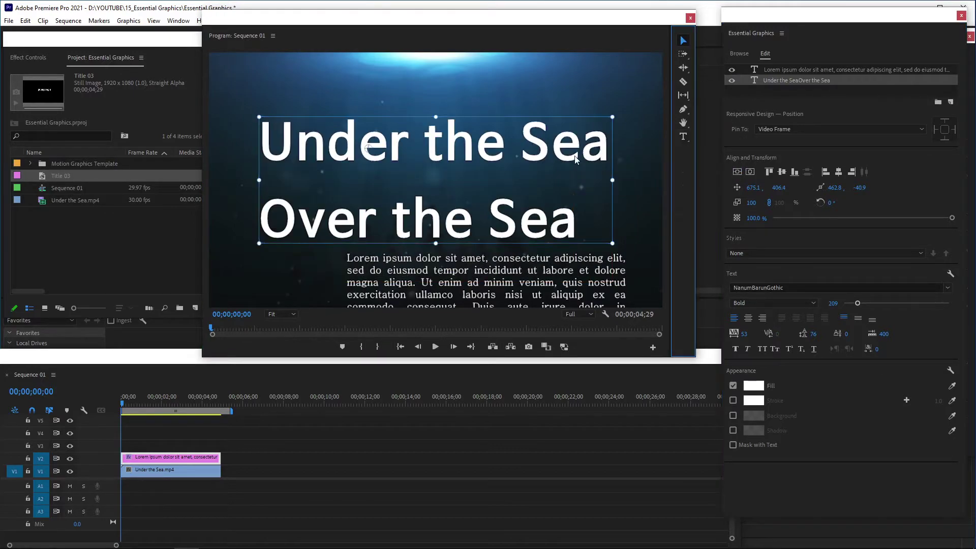
Step: Tighten the title's leading to -32 and try a baseline shift on the letters "ea" of the second line
{"action": "left_click_drag", "start_coordinate": [813, 334], "coordinate": [754, 334]}
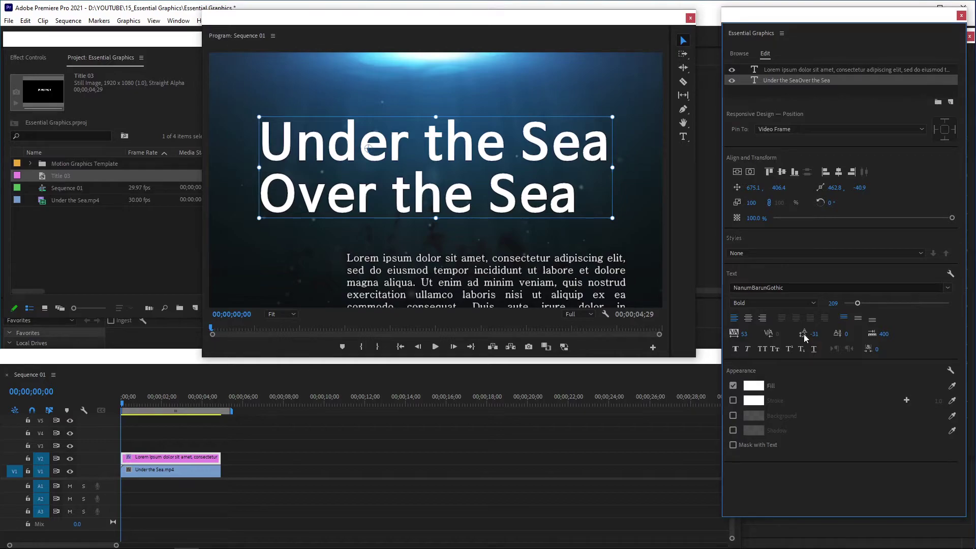
{"action": "mouse_move", "coordinate": [805, 338]}
{"action": "left_mouse_down"}
{"action": "mouse_move", "coordinate": [824, 338]}
{"action": "mouse_move", "coordinate": [804, 338]}
{"action": "left_mouse_up"}
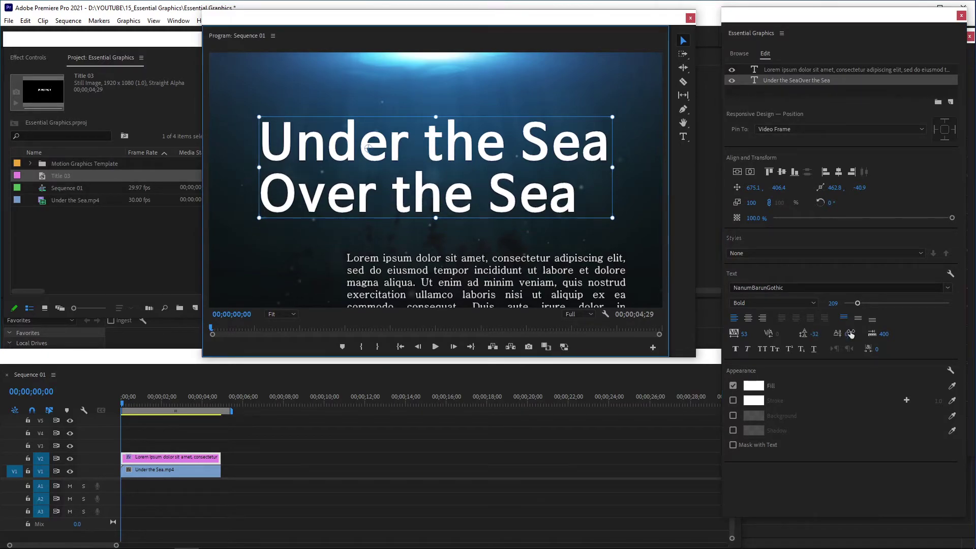
{"action": "key", "text": "t"}
{"action": "left_click", "coordinate": [517, 193]}
{"action": "left_click_drag", "start_coordinate": [516, 193], "coordinate": [577, 201]}
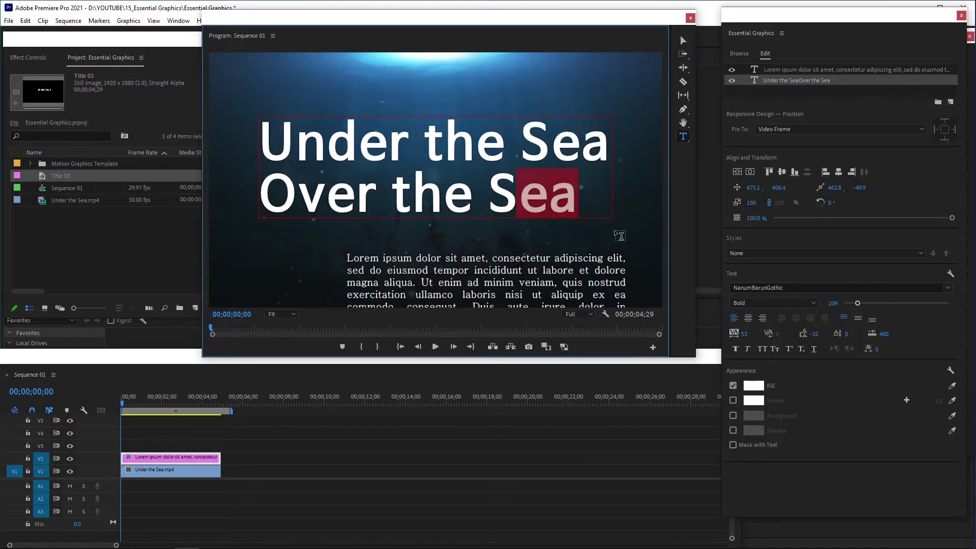
{"action": "mouse_move", "coordinate": [847, 334]}
{"action": "left_mouse_down"}
{"action": "mouse_move", "coordinate": [884, 334]}
{"action": "mouse_move", "coordinate": [850, 333]}
{"action": "mouse_move", "coordinate": [865, 334]}
{"action": "left_mouse_up"}
{"action": "left_click", "coordinate": [633, 220]}
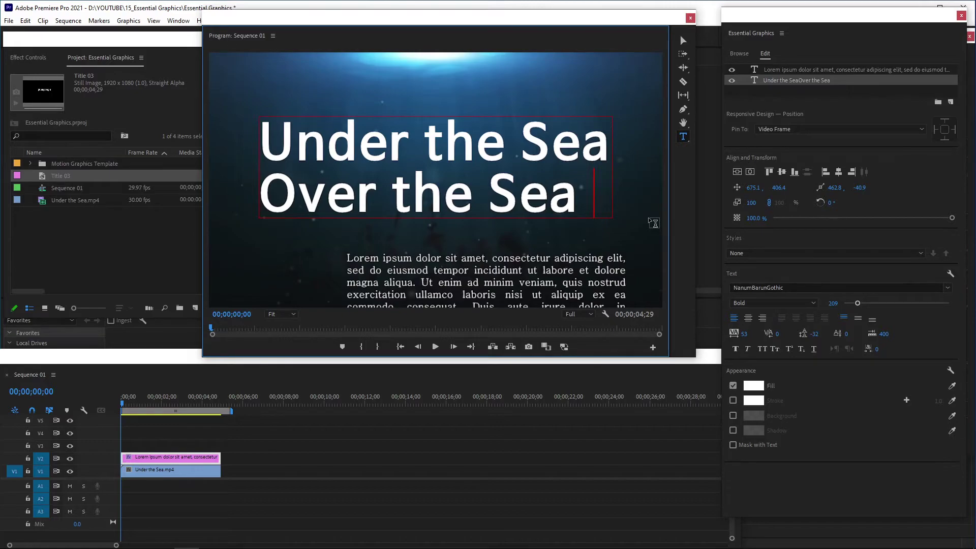
Step: Append "1st" to the title's second line and format "st" as a raised ordinal with font size 98 and baseline shift 87
{"action": "type", "text": "1st"}
{"action": "key", "text": "Escape"}
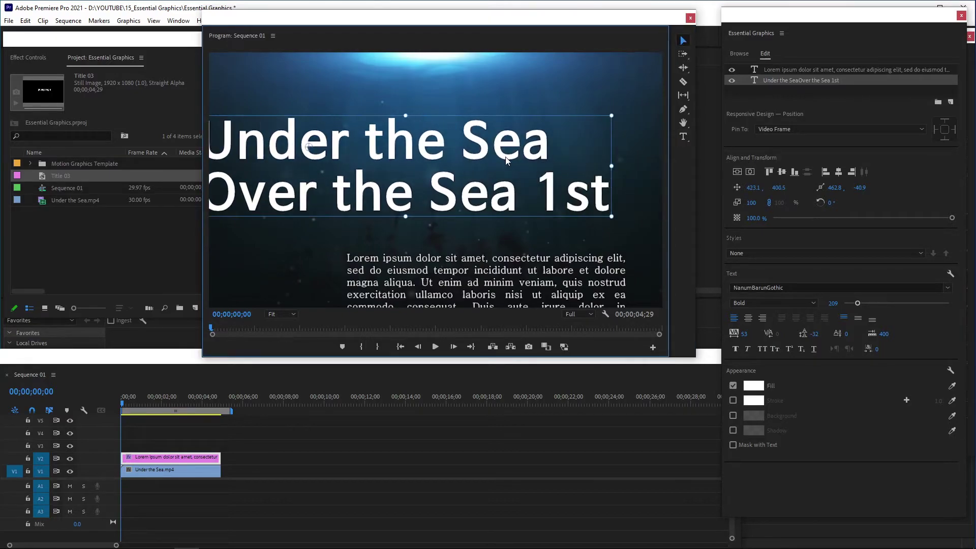
{"action": "triple_click", "coordinate": [585, 197]}
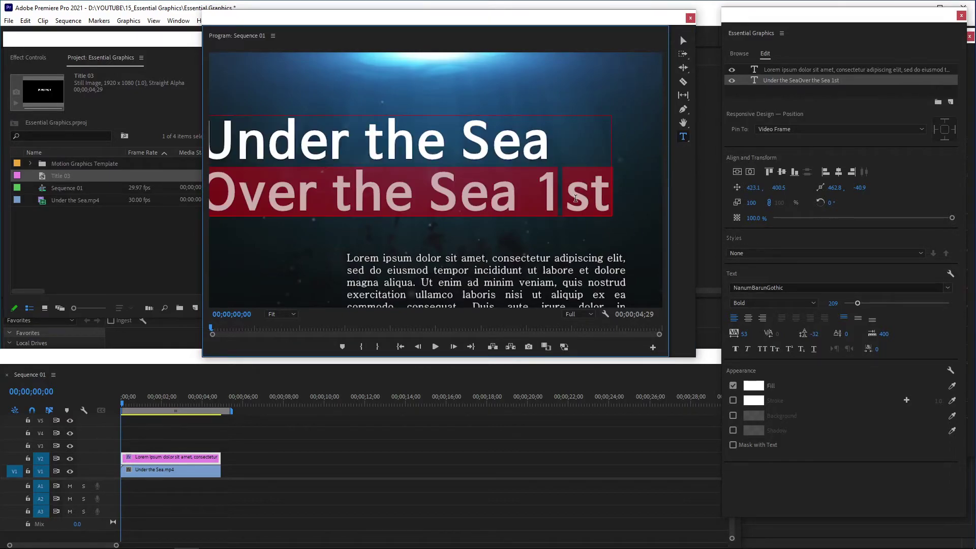
{"action": "left_click", "coordinate": [568, 200]}
{"action": "left_click_drag", "start_coordinate": [565, 192], "coordinate": [623, 203]}
{"action": "left_click_drag", "start_coordinate": [858, 303], "coordinate": [890, 336]}
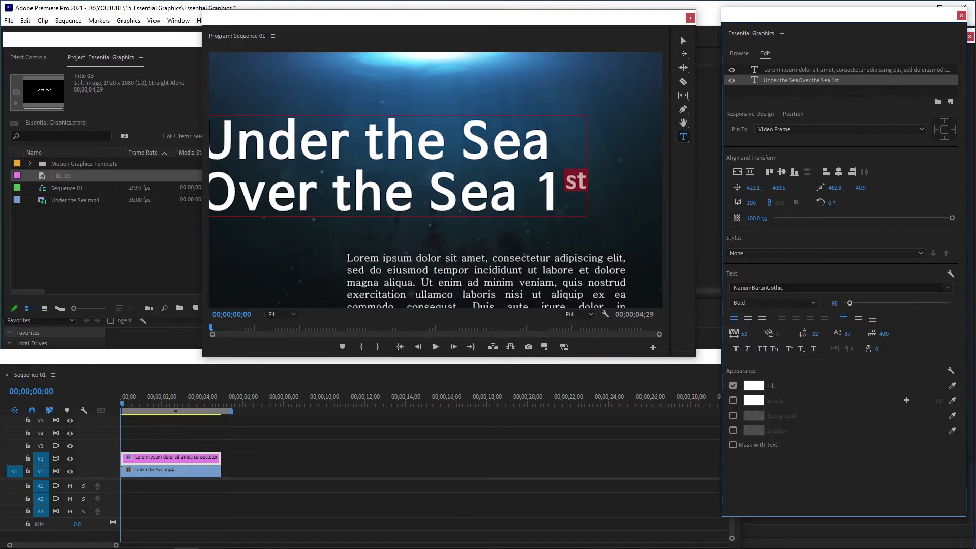
Step: Set the kerning between the 1 and "st" to -195, and resize the title to 149, centered in the frame
{"action": "left_click", "coordinate": [559, 196]}
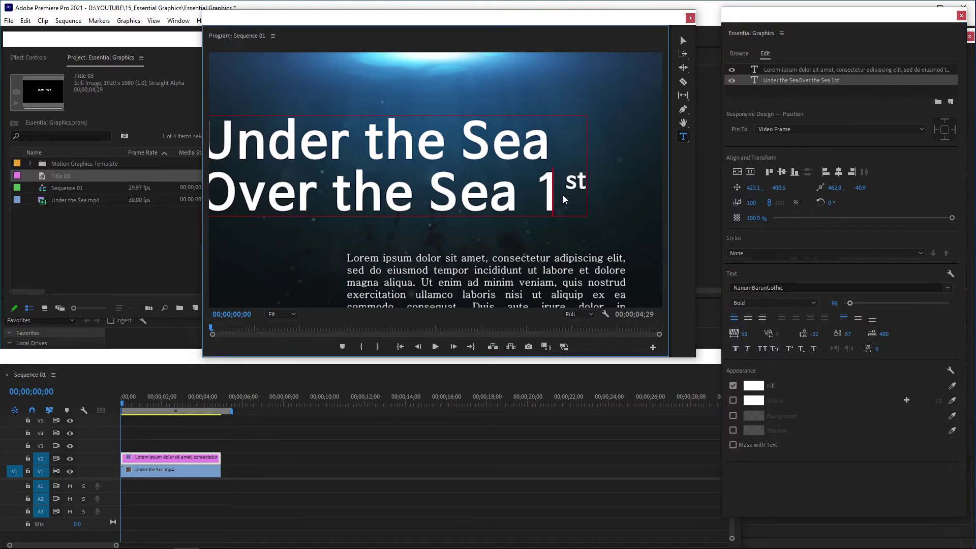
{"action": "left_click_drag", "start_coordinate": [777, 334], "coordinate": [727, 334]}
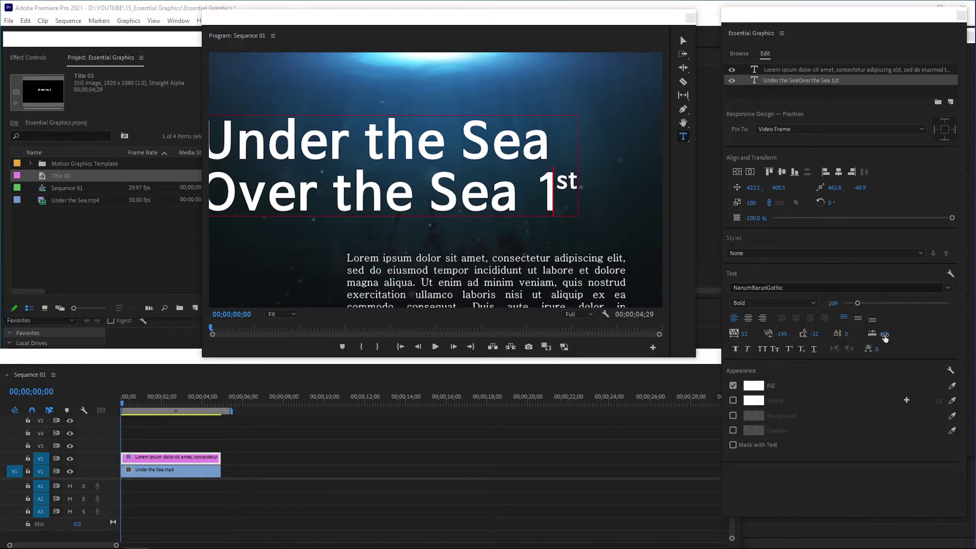
{"action": "key", "text": "ctrl+z"}
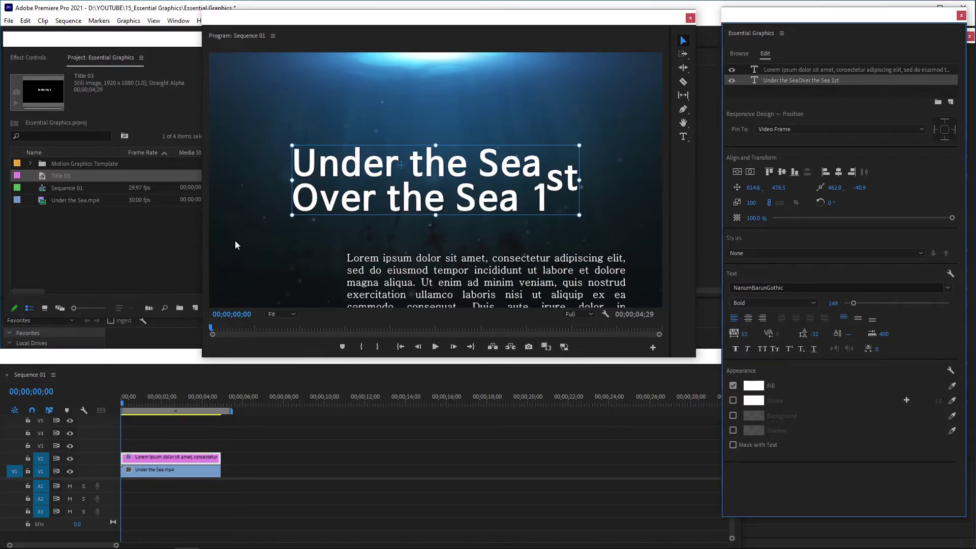
Step: Try indenting the title's second line with a tab at its start, and remove the indent
{"action": "double_click", "coordinate": [299, 199]}
{"action": "left_click", "coordinate": [298, 199]}
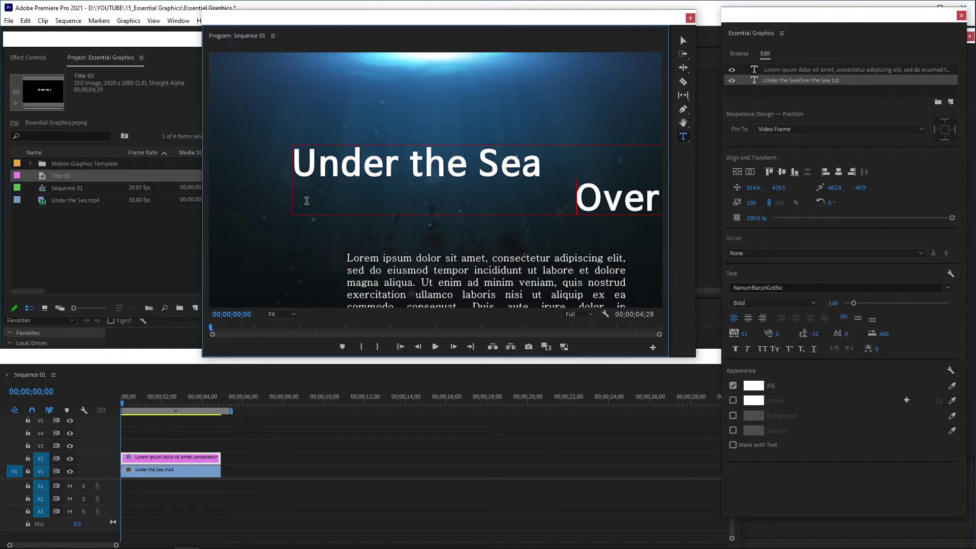
{"action": "key", "text": "BackSpace"}
{"action": "key", "text": "BackSpace"}
{"action": "key", "text": "BackSpace"}
{"action": "key", "text": "BackSpace"}
{"action": "key", "text": "BackSpace"}
{"action": "key", "text": "BackSpace"}
{"action": "key", "text": "BackSpace"}
{"action": "key", "text": "BackSpace"}
{"action": "key", "text": "BackSpace"}
{"action": "key", "text": "BackSpace"}
{"action": "key", "text": "BackSpace"}
{"action": "key", "text": "BackSpace"}
{"action": "key", "text": "BackSpace"}
{"action": "key", "text": "BackSpace"}
{"action": "key", "text": "BackSpace"}
{"action": "key", "text": "BackSpace"}
{"action": "key", "text": "BackSpace"}
{"action": "key", "text": "BackSpace"}
{"action": "key", "text": "BackSpace"}
{"action": "key", "text": "BackSpace"}
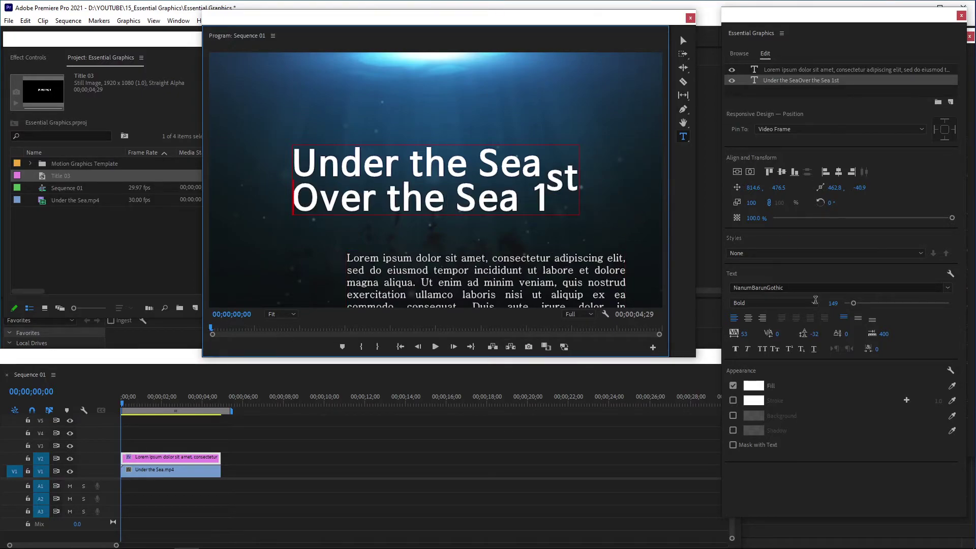
Step: Set the tab width to 30 and indent the title's second line with tabs
{"action": "left_click", "coordinate": [883, 334]}
{"action": "type", "text": "30"}
{"action": "key", "text": "Return"}
{"action": "left_click", "coordinate": [425, 310]}
{"action": "key", "text": "Tab"}
{"action": "key", "text": "Tab"}
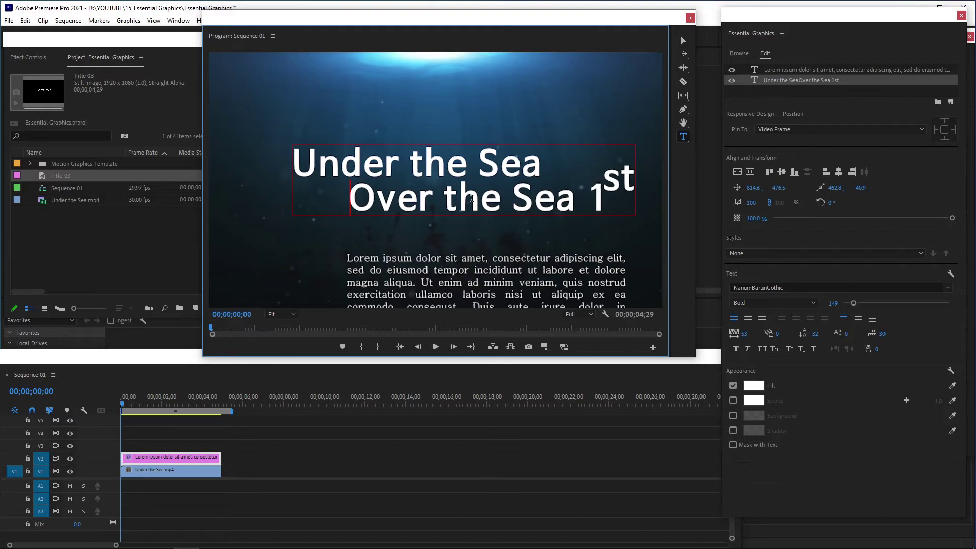
Step: Delete the title's second line, center the remaining Under the Sea text in the frame, and select it as a layer
{"action": "key", "text": "shift+End"}
{"action": "key", "text": "Delete"}
{"action": "key", "text": "BackSpace"}
{"action": "left_click", "coordinate": [750, 172]}
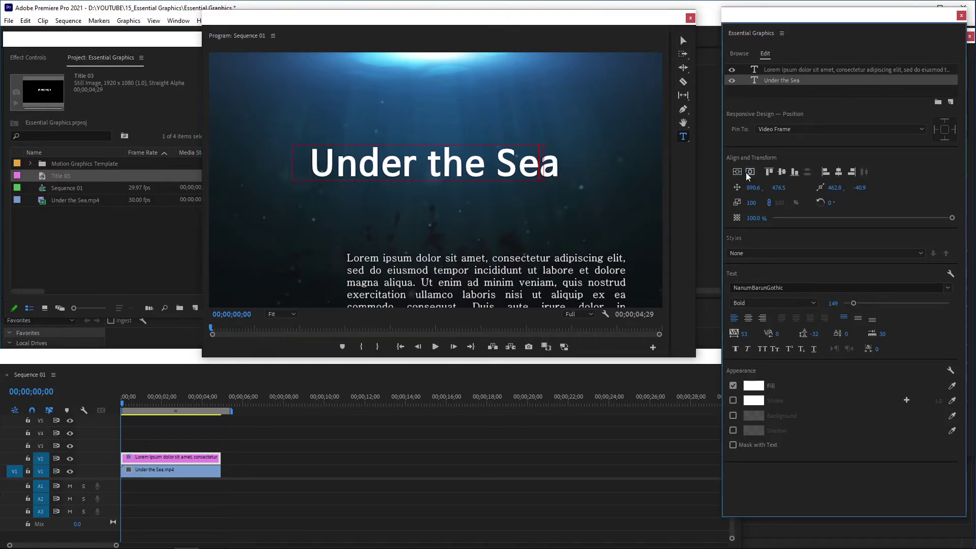
{"action": "left_click", "coordinate": [737, 172]}
{"action": "left_click", "coordinate": [684, 41]}
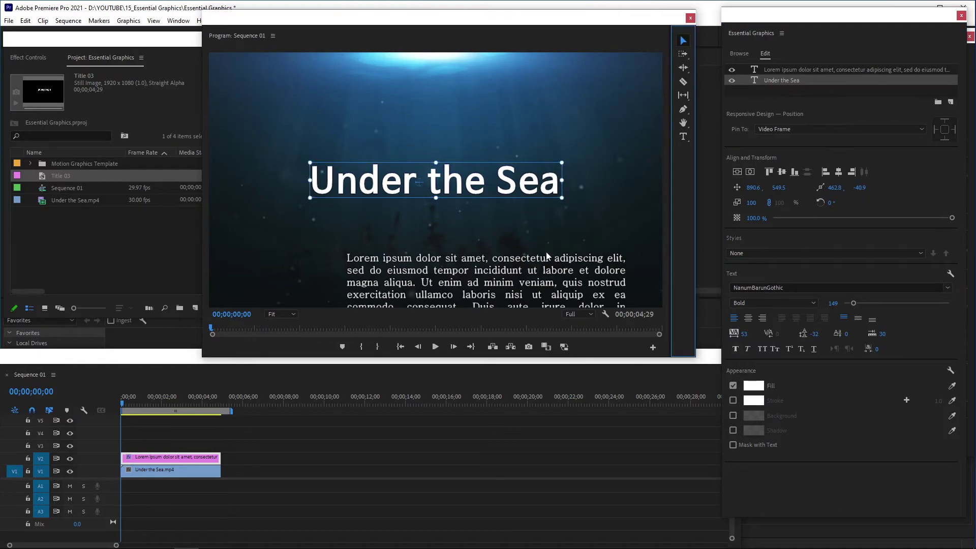
{"action": "left_click", "coordinate": [505, 172]}
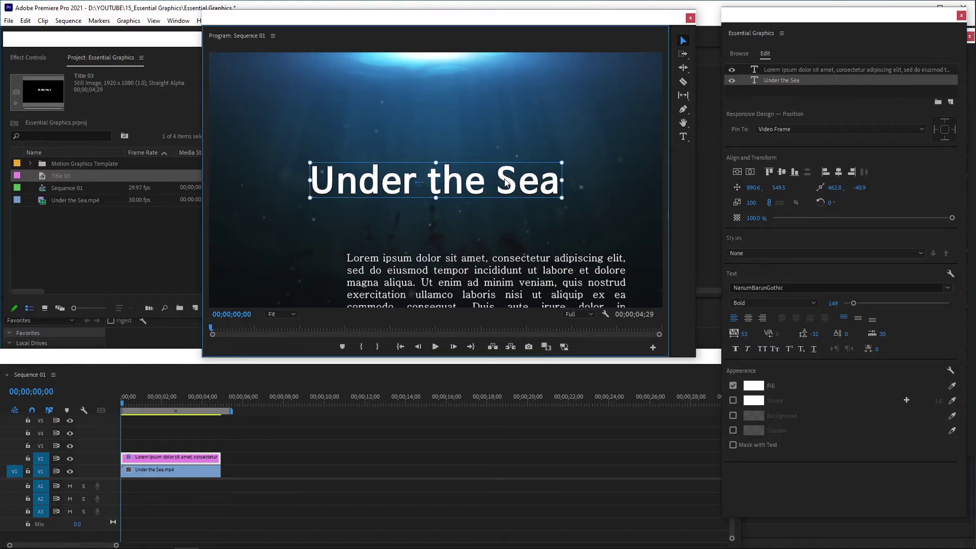
Step: Apply Faux Bold to the title, and try Faux Italic and All Caps on it, switching each back off
{"action": "left_click", "coordinate": [737, 349]}
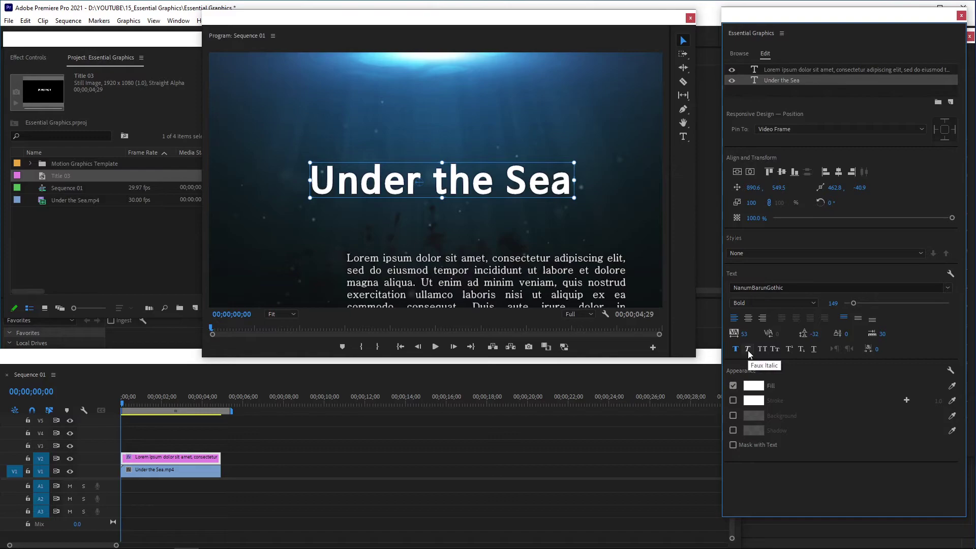
{"action": "left_click", "coordinate": [748, 350]}
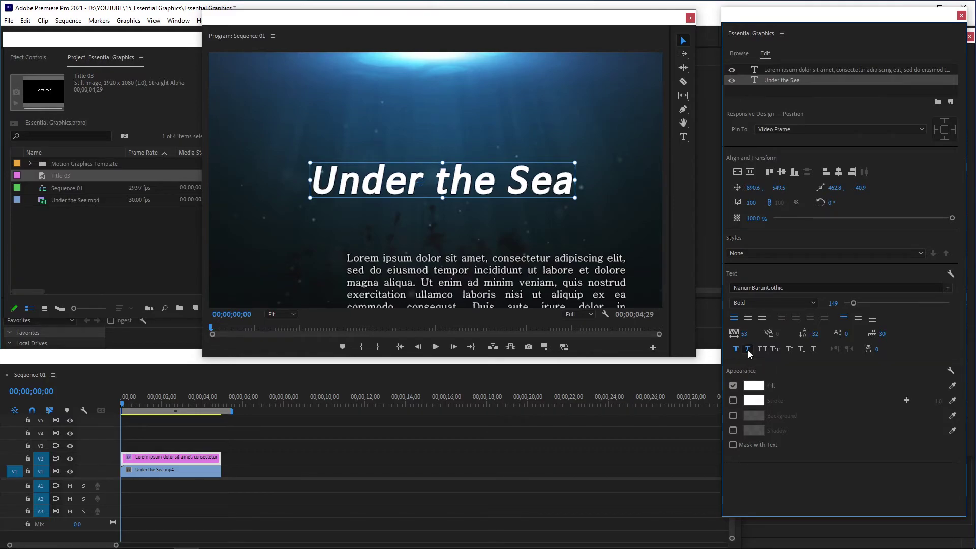
{"action": "left_click", "coordinate": [748, 350]}
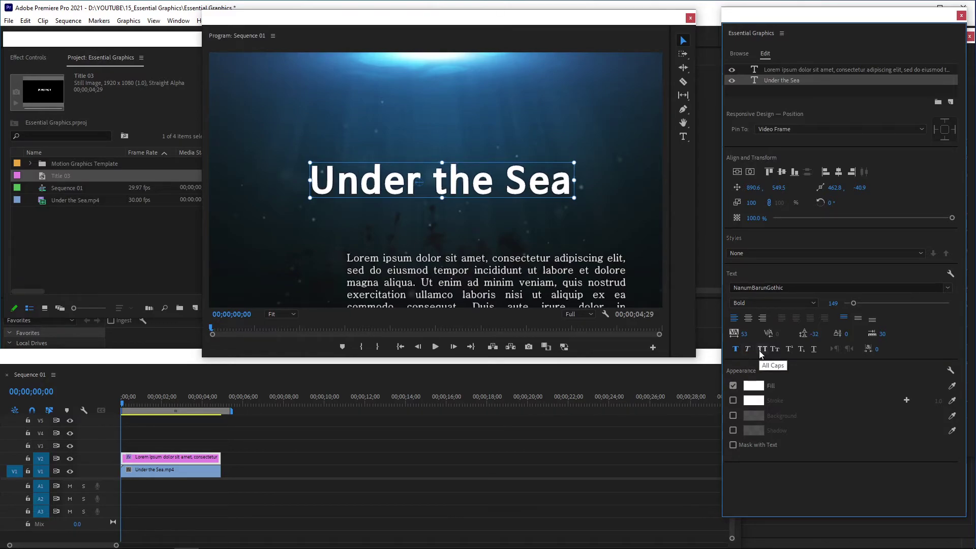
{"action": "left_click", "coordinate": [760, 351]}
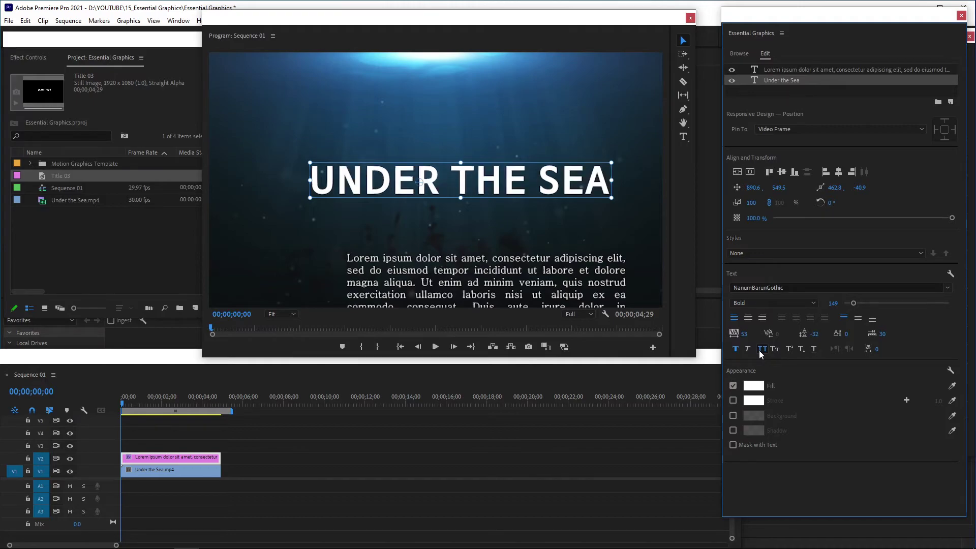
{"action": "left_click", "coordinate": [760, 351]}
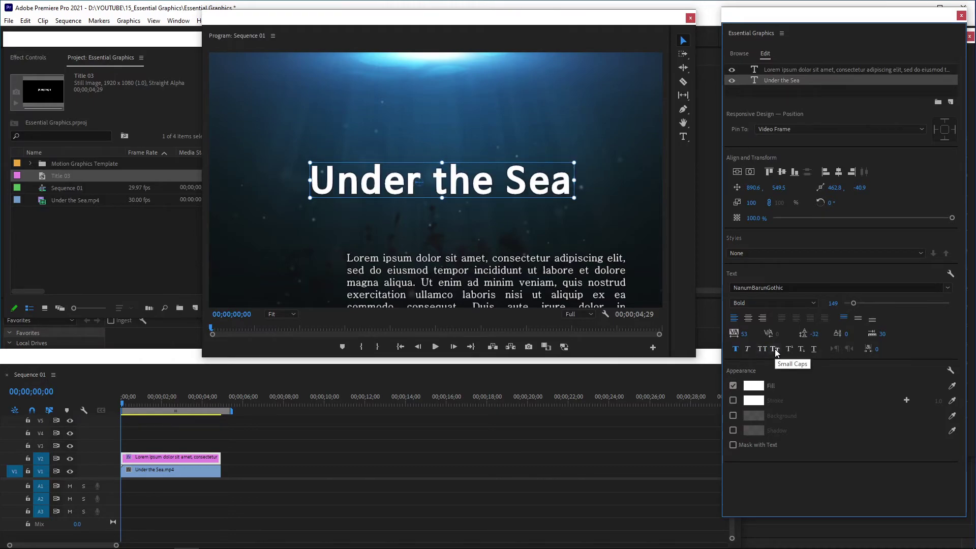
Step: Apply Small Caps to the Under the Sea title and move it to about 827.5, 443.4 in the frame
{"action": "left_click", "coordinate": [775, 349]}
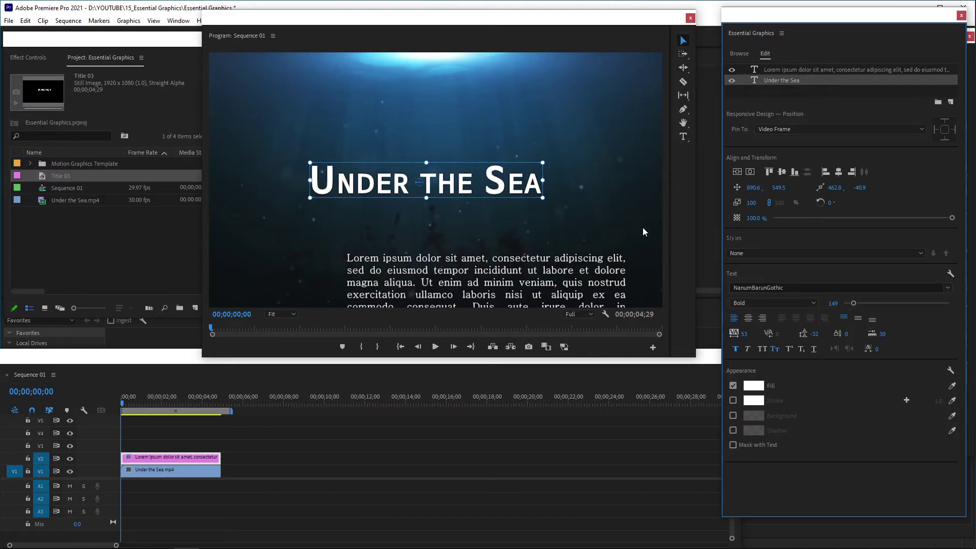
{"action": "left_click_drag", "start_coordinate": [474, 182], "coordinate": [361, 152]}
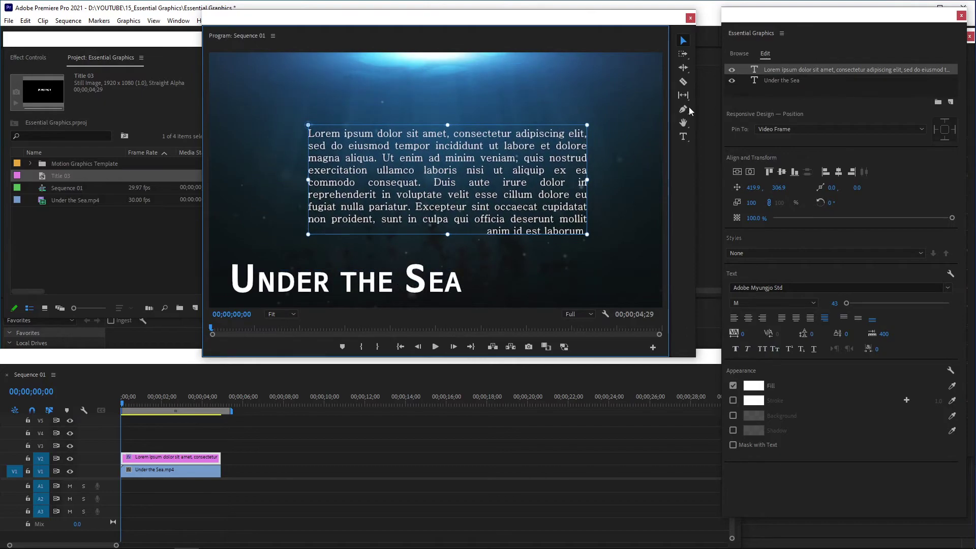
Step: Shift the lorem ipsum paragraph to the left, try All Caps and Small Caps on it, and undo the paragraph changes
{"action": "left_click_drag", "start_coordinate": [736, 188], "coordinate": [711, 189]}
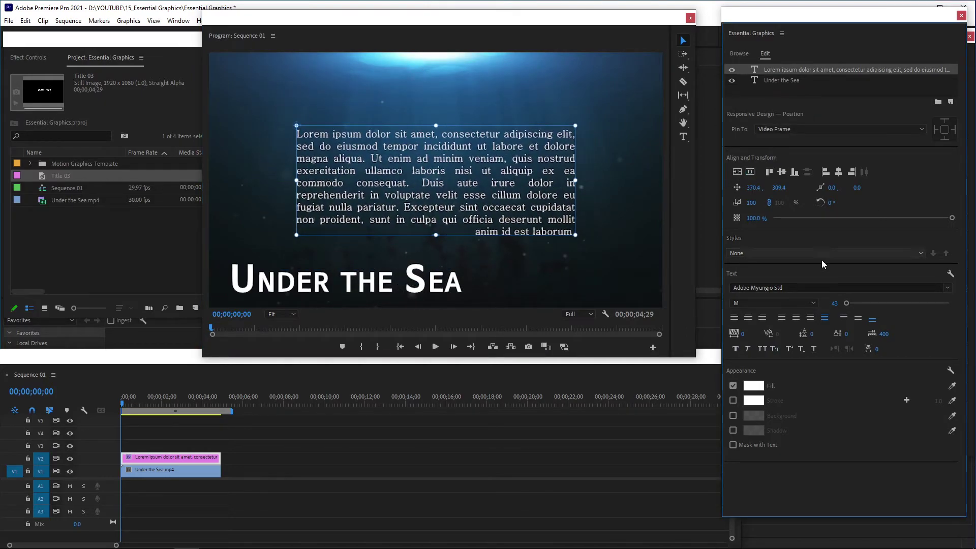
{"action": "left_click", "coordinate": [761, 351]}
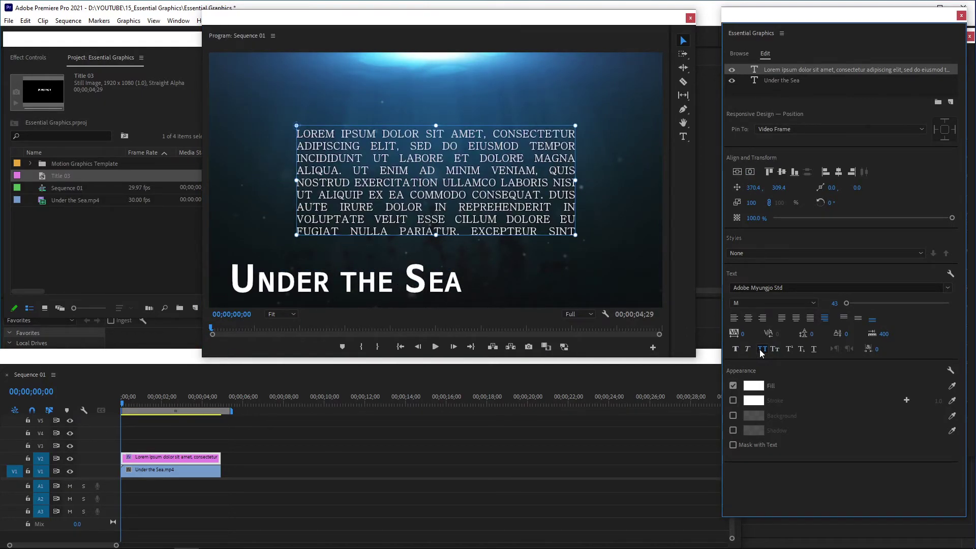
{"action": "left_click", "coordinate": [762, 351]}
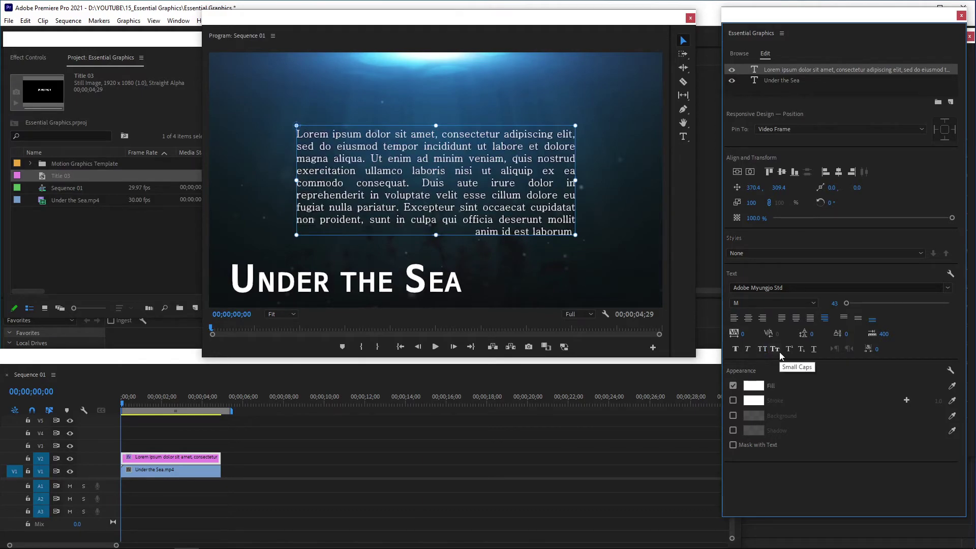
{"action": "left_click", "coordinate": [780, 351]}
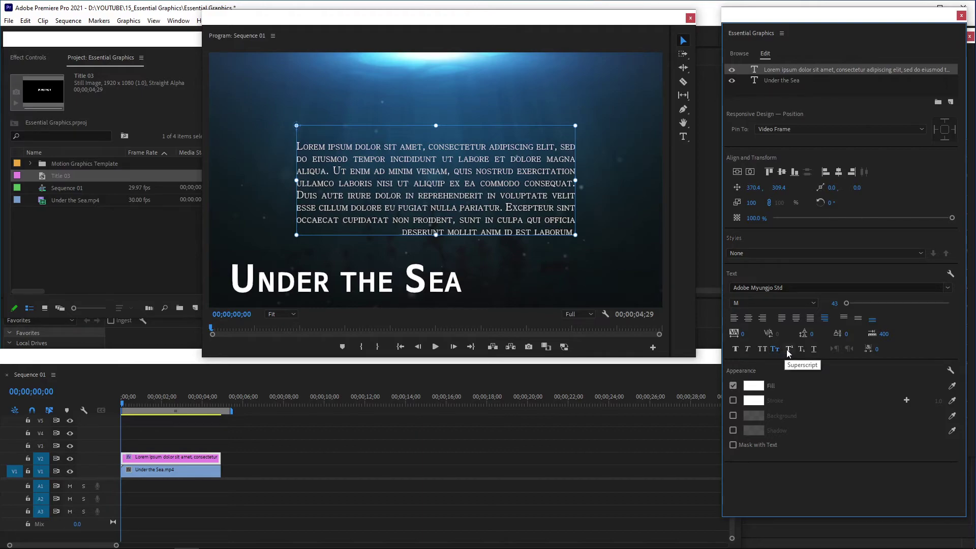
{"action": "key", "text": "ctrl+z"}
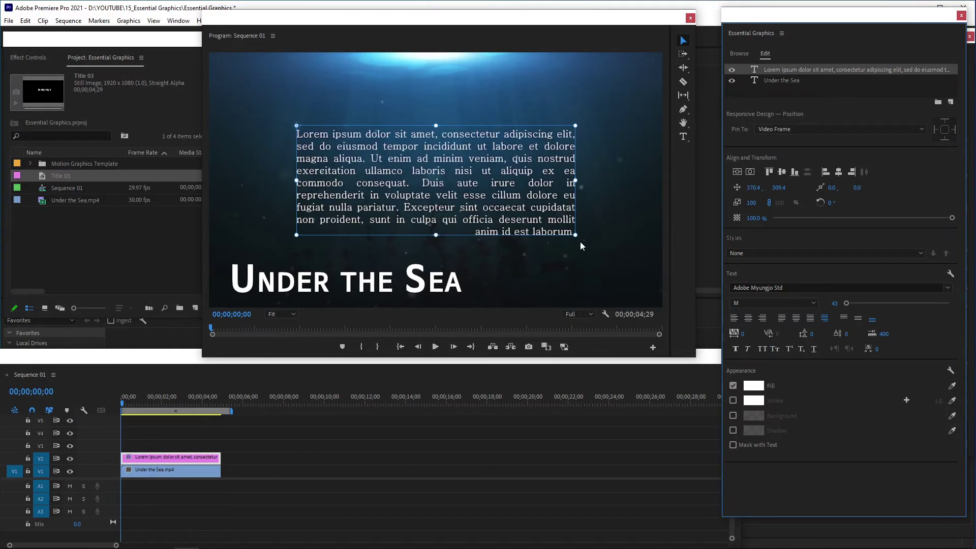
{"action": "key", "text": "ctrl+z"}
{"action": "key", "text": "ctrl+z"}
Step: Try Superscript, Subscript and Underline on the letters "ea" of Sea in the title, switching each back off
{"action": "left_click", "coordinate": [683, 136]}
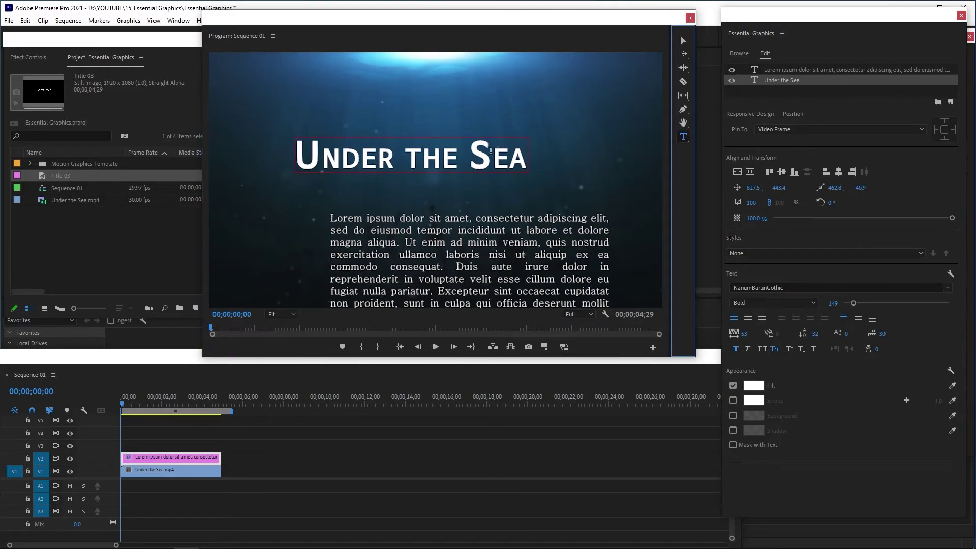
{"action": "left_click_drag", "start_coordinate": [492, 161], "coordinate": [528, 162]}
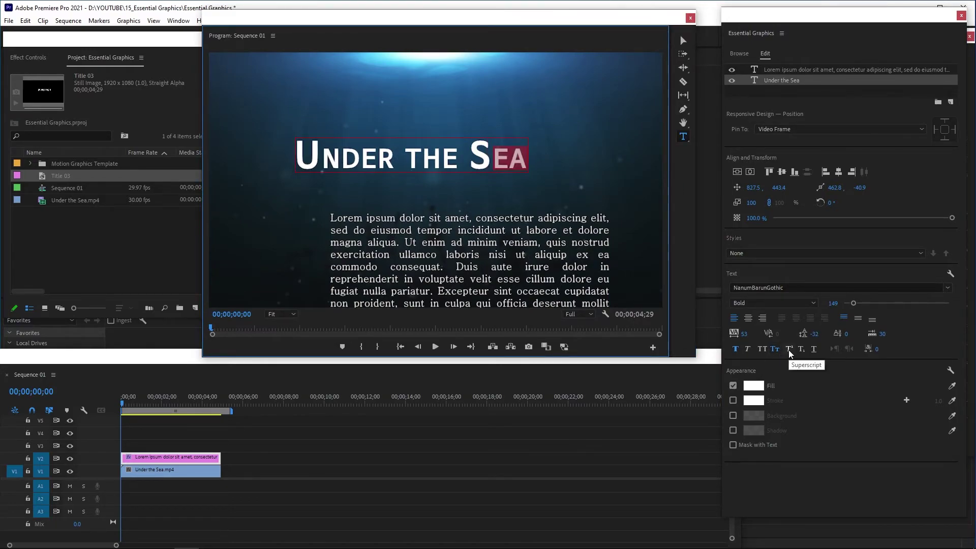
{"action": "left_click", "coordinate": [789, 350]}
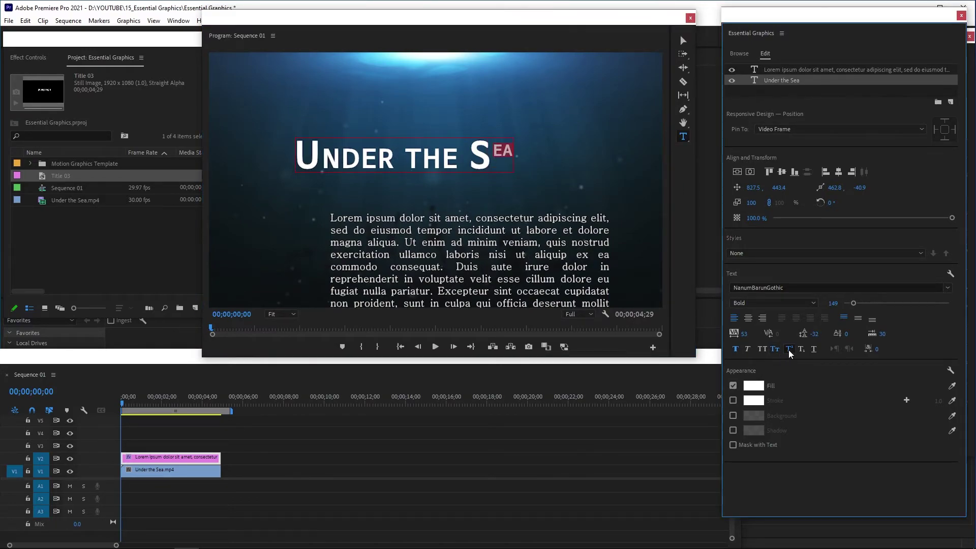
{"action": "left_click", "coordinate": [789, 350]}
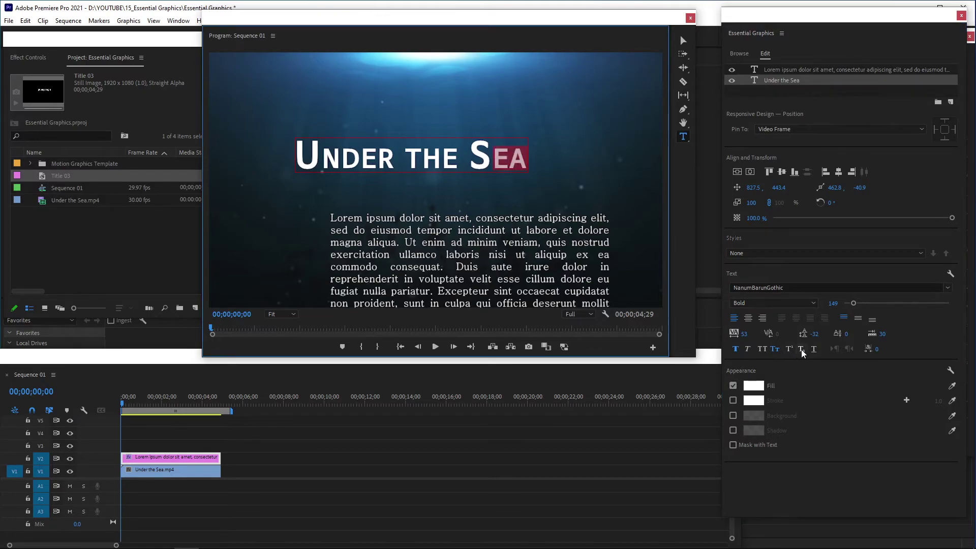
{"action": "left_click", "coordinate": [802, 351]}
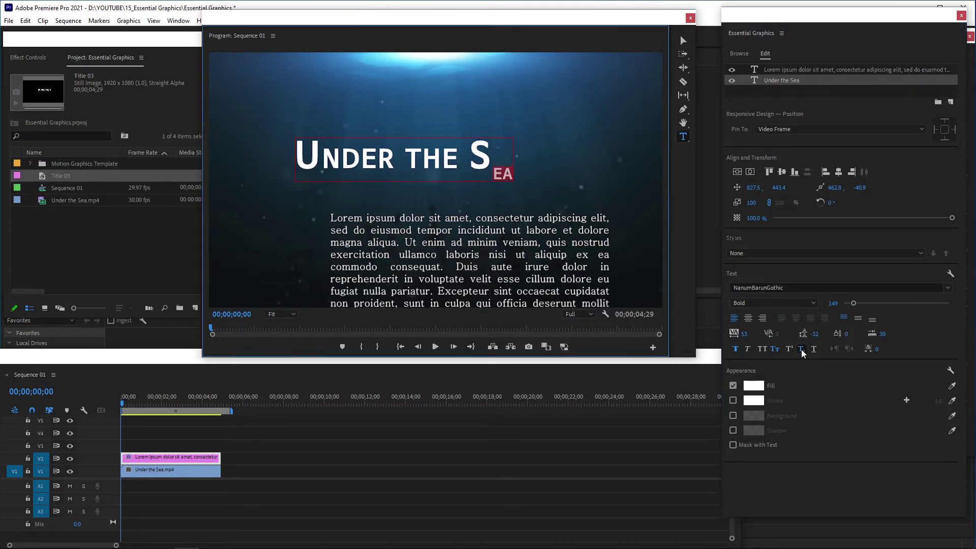
{"action": "left_click", "coordinate": [802, 350]}
{"action": "left_click", "coordinate": [815, 349]}
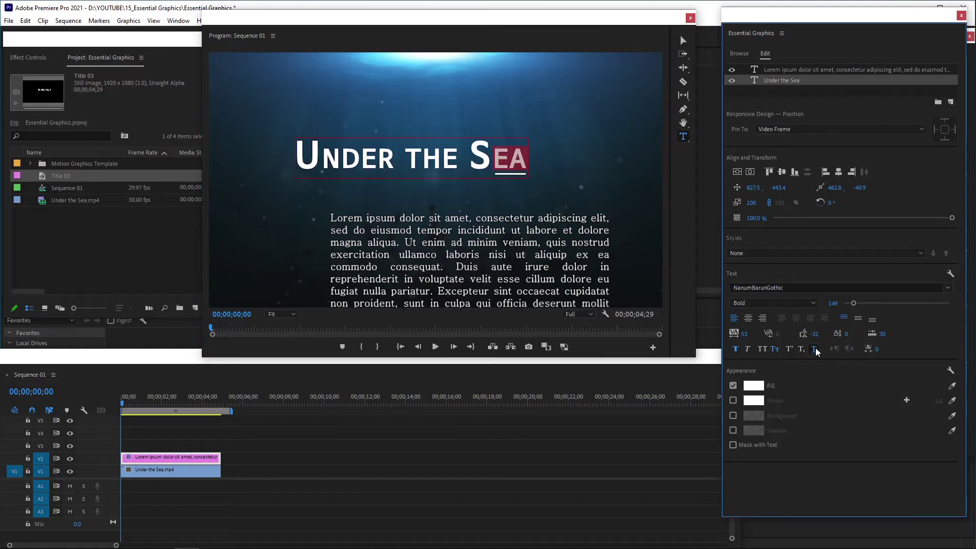
{"action": "left_click", "coordinate": [816, 350]}
{"action": "key", "text": "Escape"}
Step: Select the title layer and set its text engine to South Asian and Middle Eastern
{"action": "left_click", "coordinate": [556, 190]}
{"action": "left_click", "coordinate": [456, 163]}
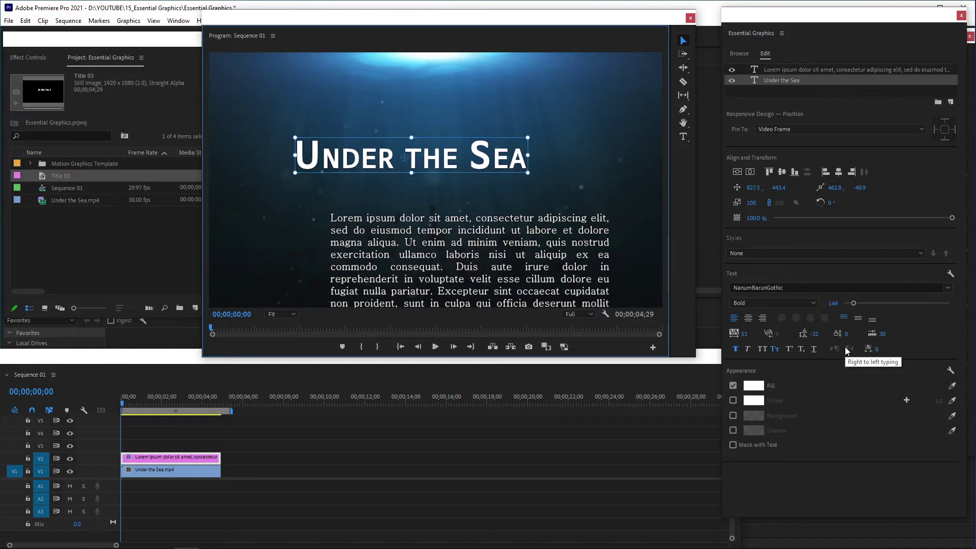
{"action": "left_click", "coordinate": [951, 275]}
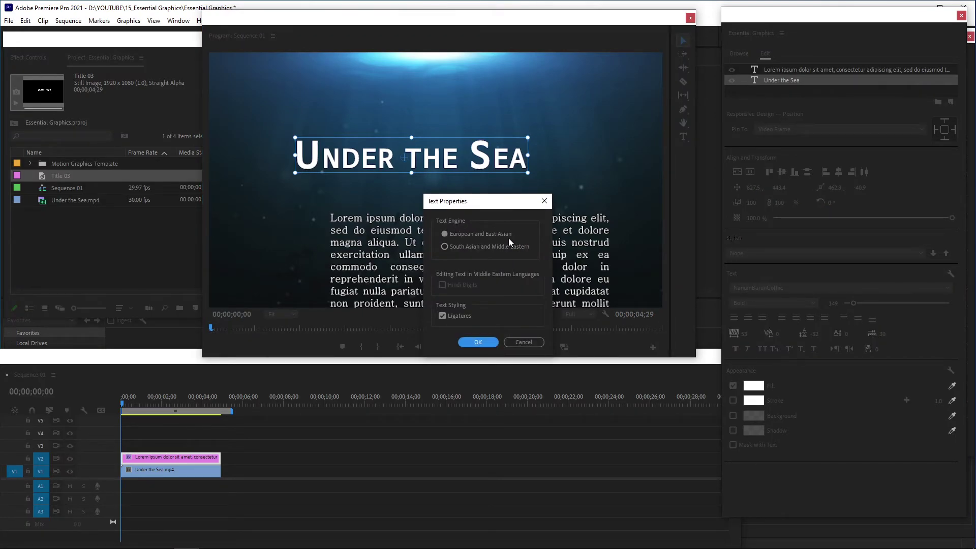
{"action": "left_click", "coordinate": [443, 246]}
{"action": "left_click", "coordinate": [478, 342]}
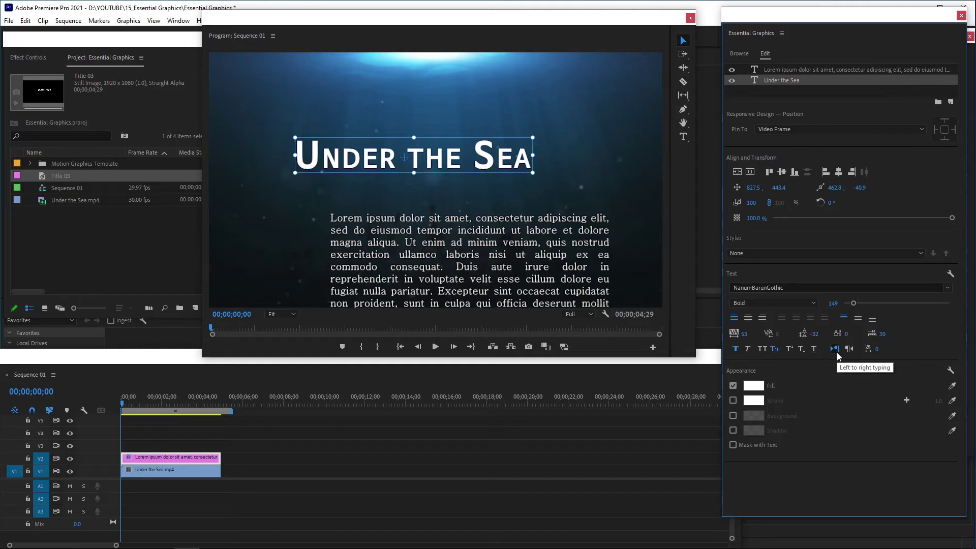
Step: Append abc to the title, switch it to right-to-left typing, and insert def before the final c
{"action": "double_click", "coordinate": [529, 159]}
{"action": "key", "text": "Right"}
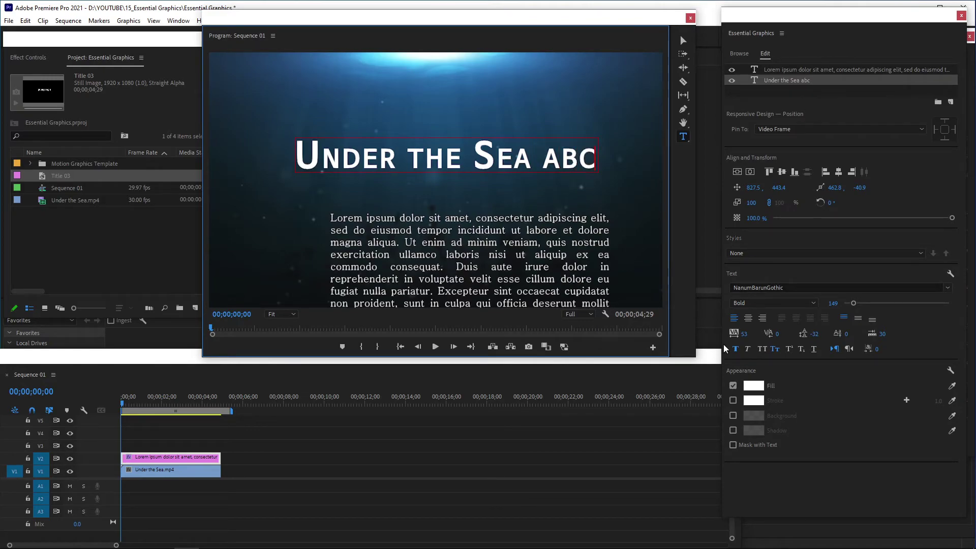
{"action": "left_click", "coordinate": [849, 349]}
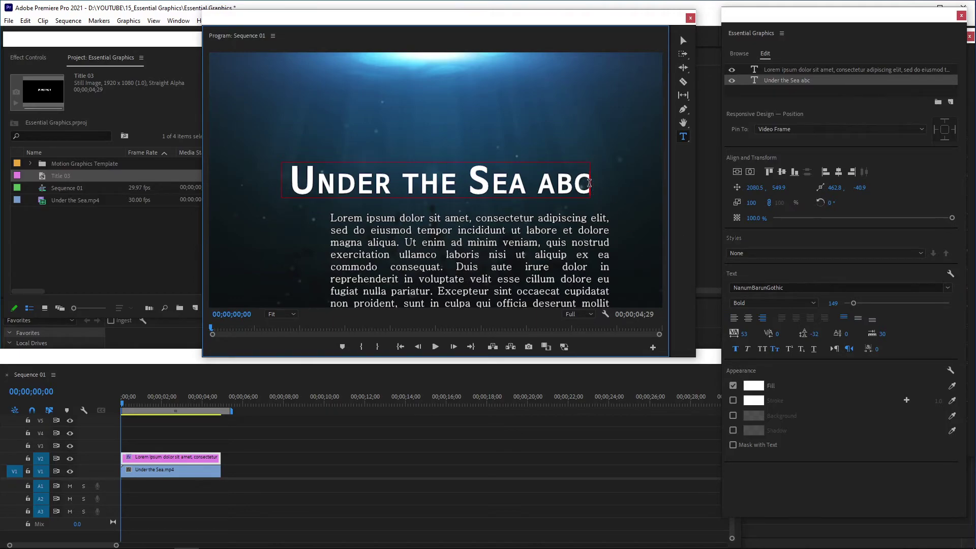
{"action": "type", "text": "e"}
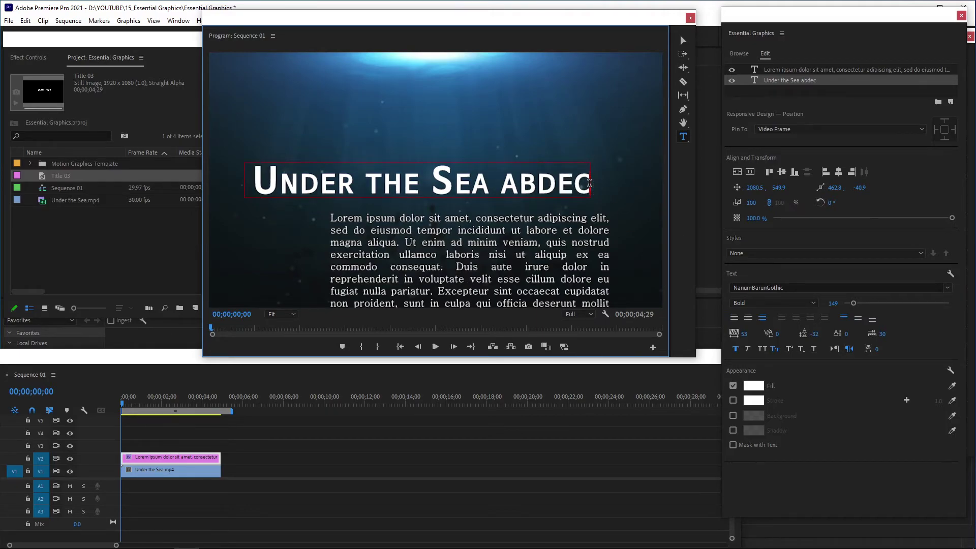
{"action": "type", "text": "f"}
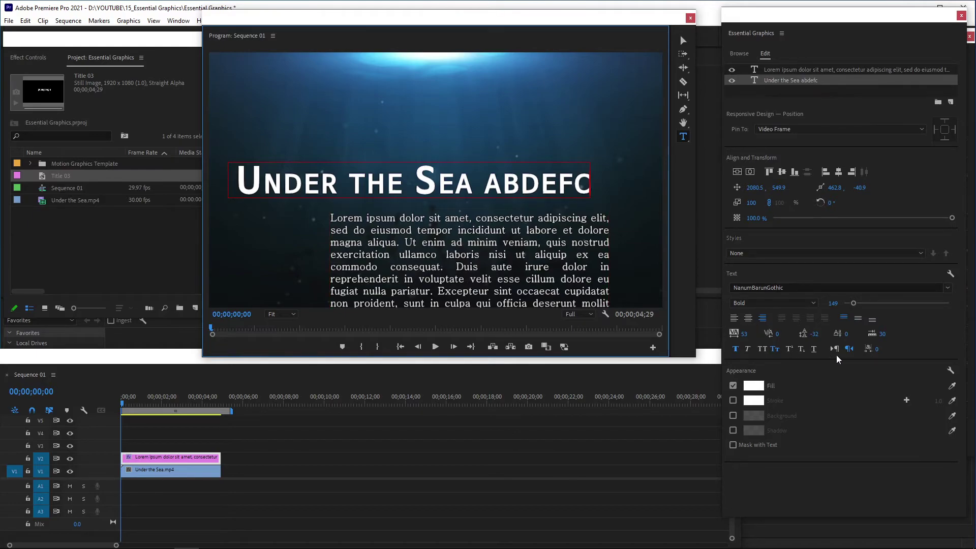
Step: Set the title's text engine back to European and East Asian
{"action": "left_click", "coordinate": [951, 275]}
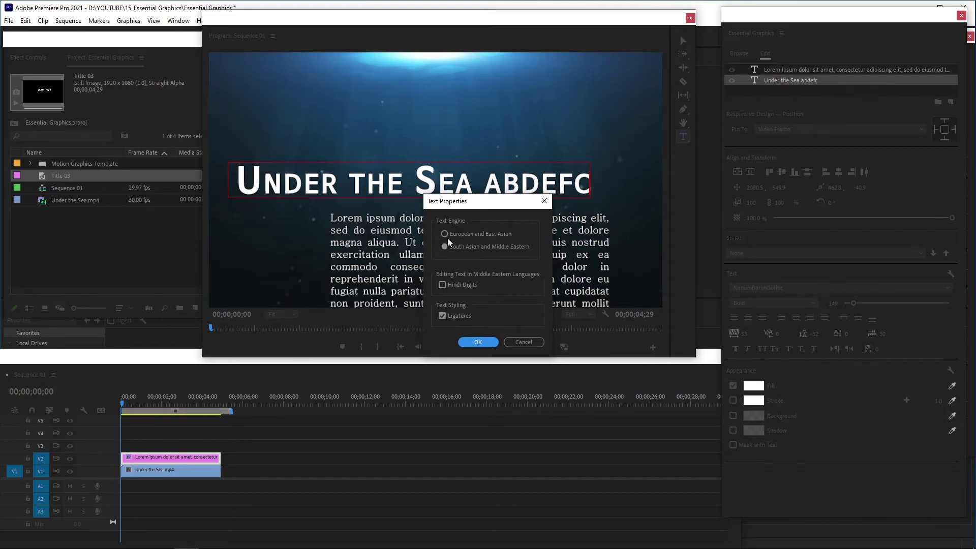
{"action": "left_click", "coordinate": [445, 234]}
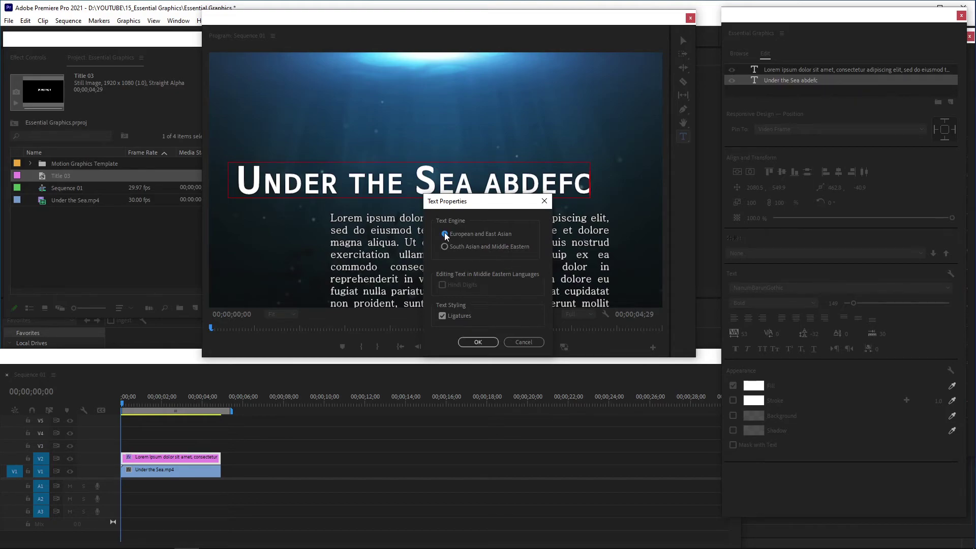
{"action": "left_click", "coordinate": [478, 342]}
Step: Delete the extra letters after Sea and center the title in the frame
{"action": "left_click_drag", "start_coordinate": [477, 181], "coordinate": [607, 194]}
{"action": "key", "text": "BackSpace"}
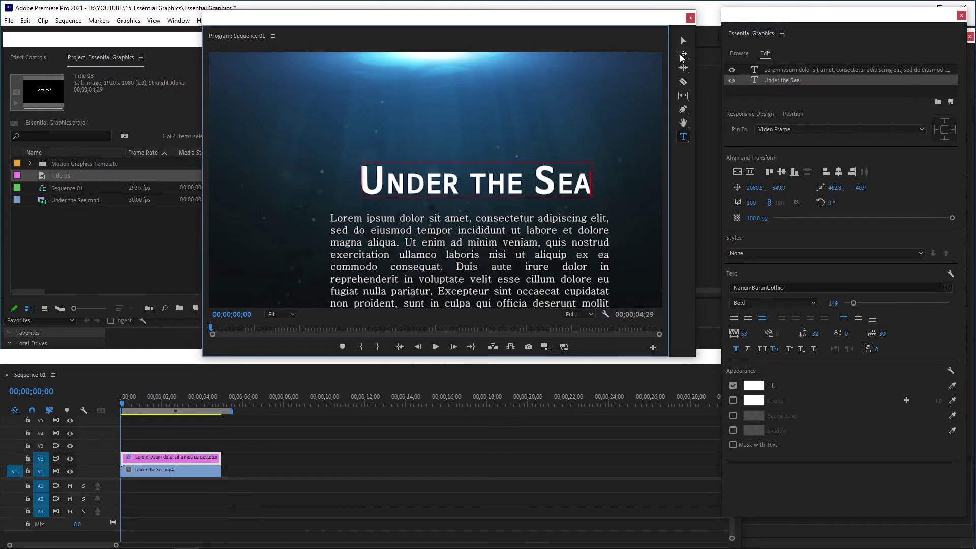
{"action": "left_click", "coordinate": [738, 172]}
{"action": "left_click", "coordinate": [740, 175]}
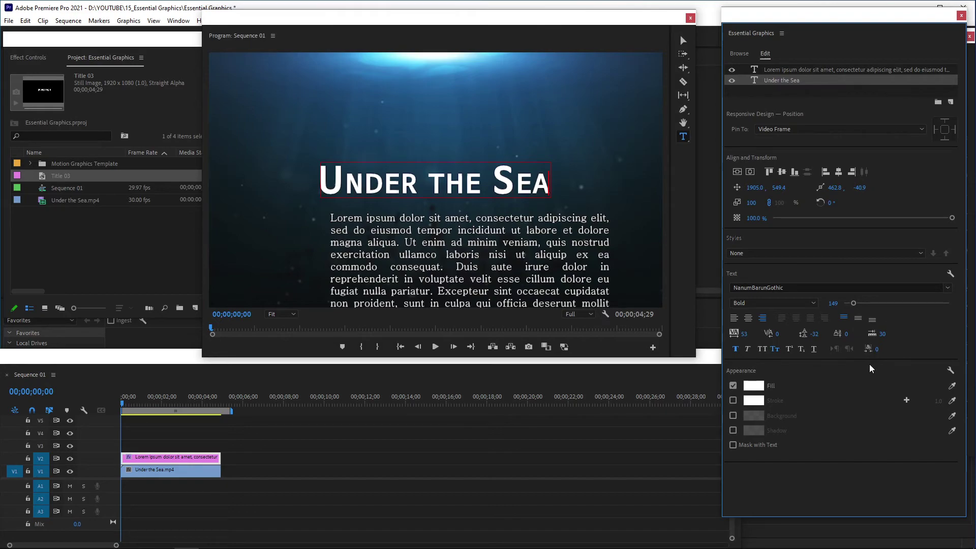
Step: Add a vertical text layer along the frame's right edge and set its tsume to 66
{"action": "left_click", "coordinate": [951, 102]}
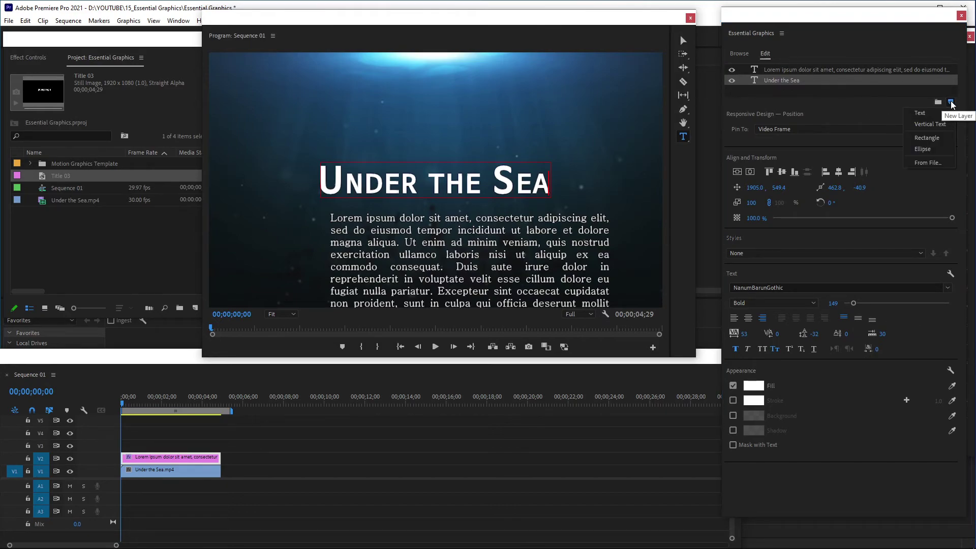
{"action": "left_click", "coordinate": [938, 130]}
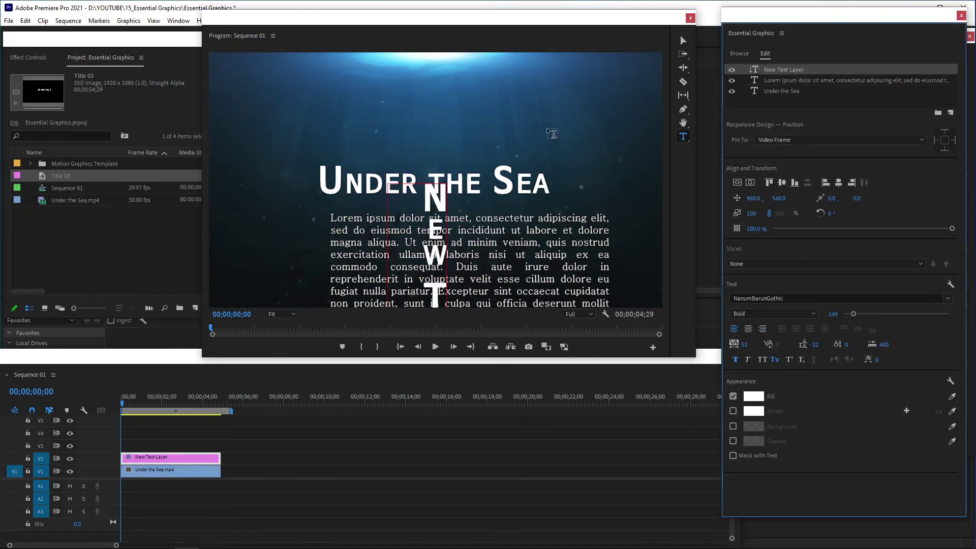
{"action": "left_click", "coordinate": [683, 41]}
{"action": "left_click_drag", "start_coordinate": [435, 239], "coordinate": [631, 113]}
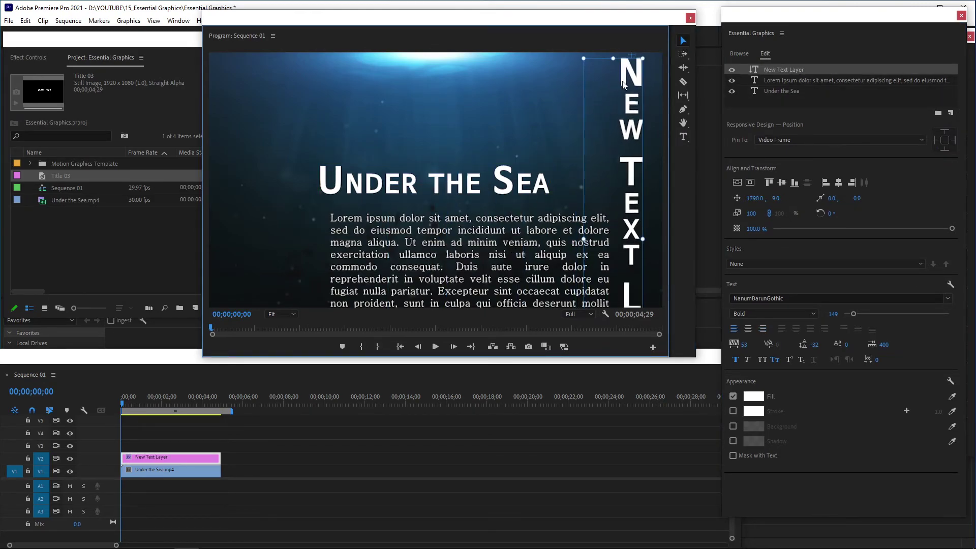
{"action": "left_click_drag", "start_coordinate": [878, 360], "coordinate": [896, 360]}
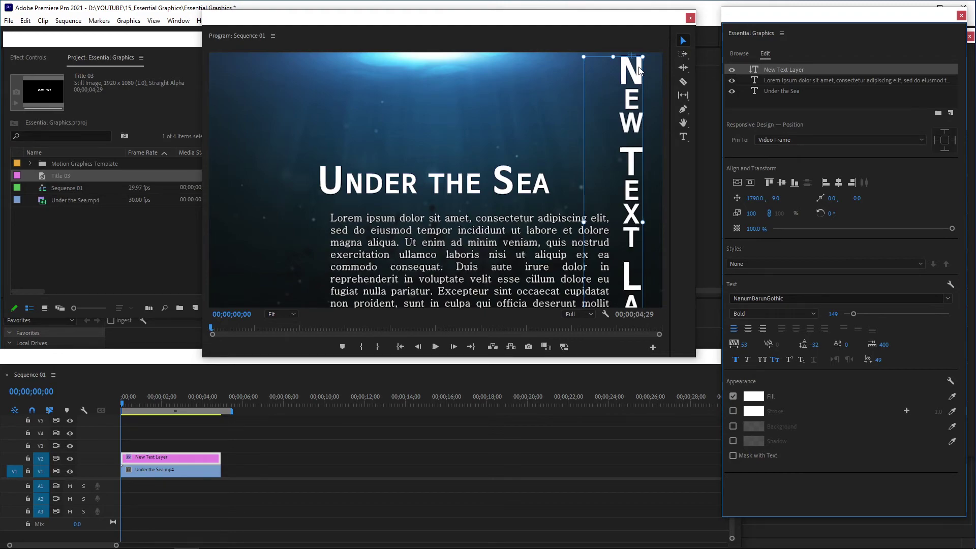
{"action": "left_click_drag", "start_coordinate": [894, 359], "coordinate": [897, 360]}
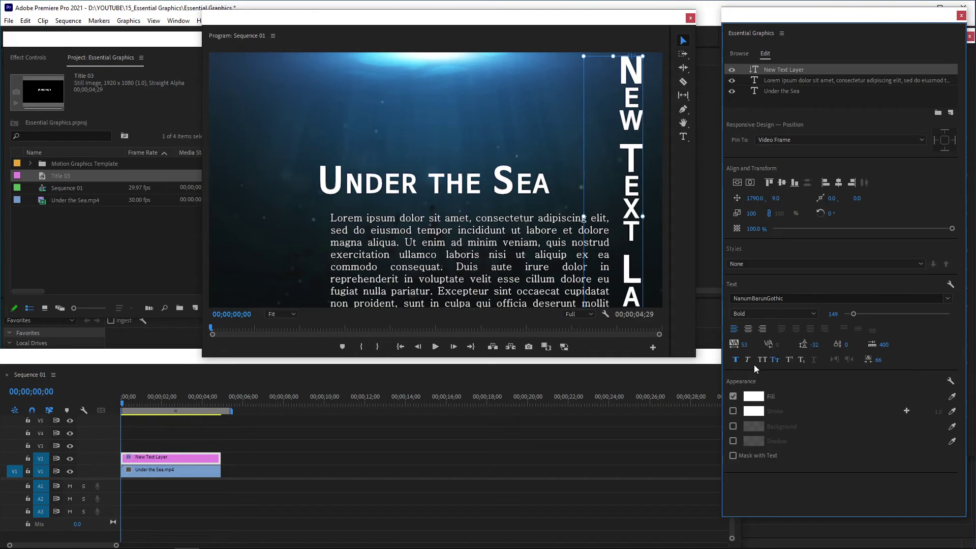
Step: Delete the vertical text layer and the lorem ipsum paragraph layer, keeping only the title
{"action": "right_click", "coordinate": [794, 72]}
{"action": "left_click", "coordinate": [817, 127]}
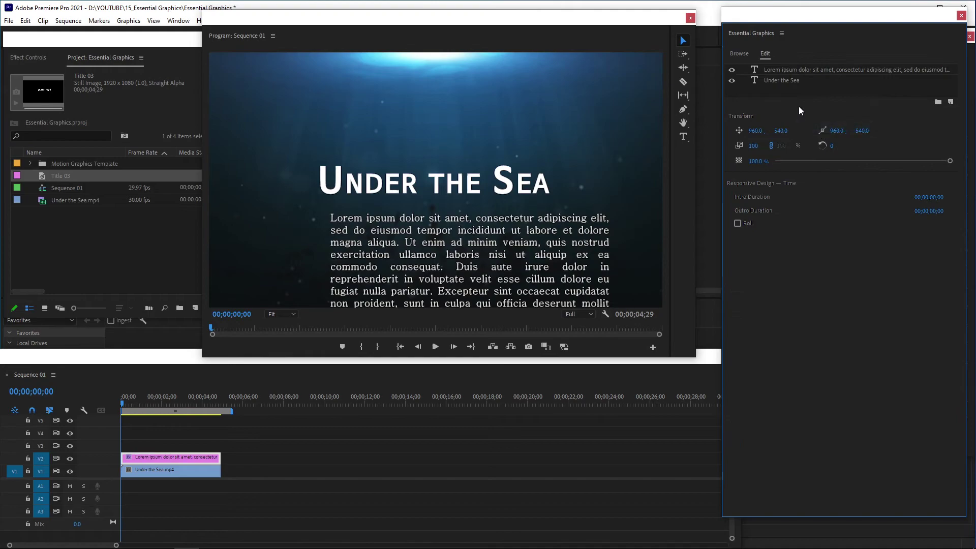
{"action": "right_click", "coordinate": [790, 71]}
{"action": "left_click", "coordinate": [817, 128]}
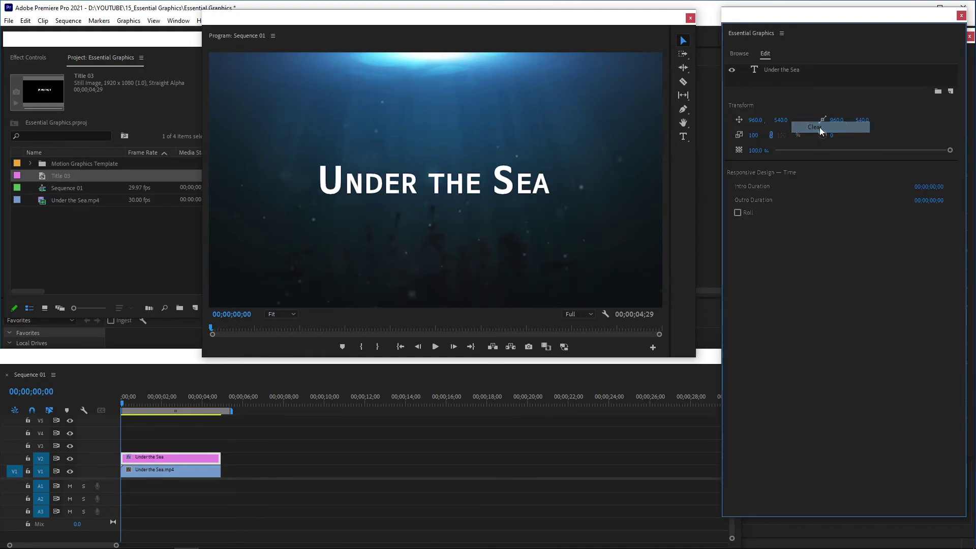
Step: Select the Under the Sea title, center it vertically in the frame, and switch off Small Caps and Faux Bold
{"action": "left_click", "coordinate": [478, 185]}
{"action": "left_click", "coordinate": [739, 162]}
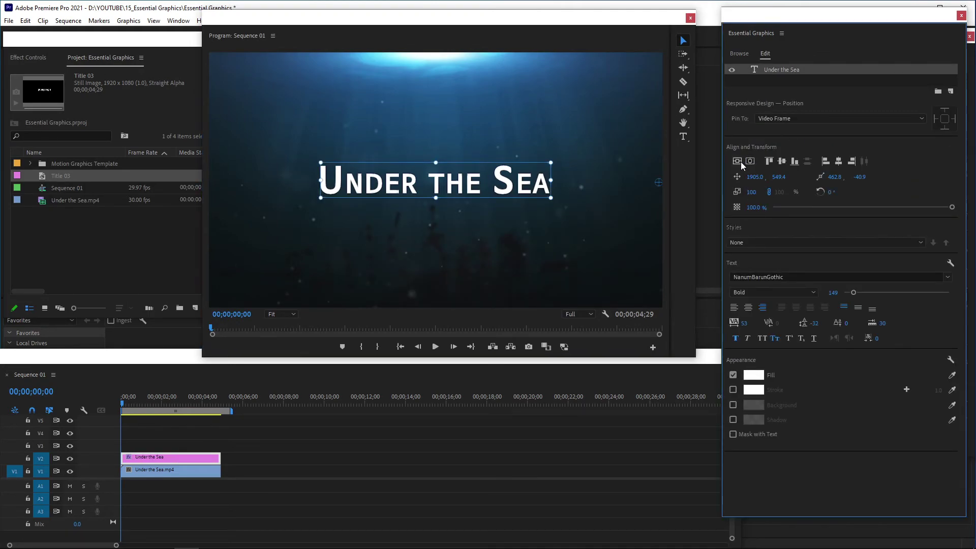
{"action": "left_click", "coordinate": [774, 338]}
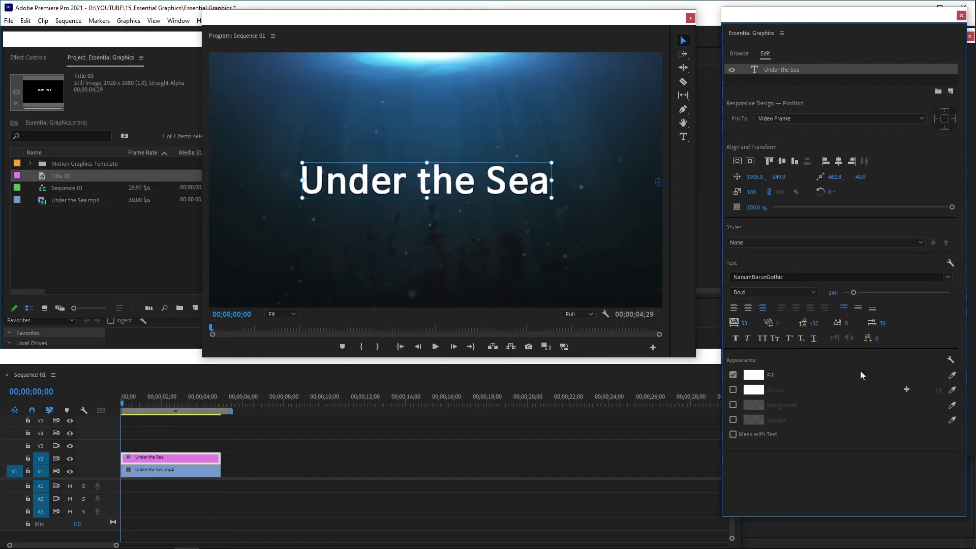
Step: Try a dark red fill color on the title and undo it
{"action": "left_click", "coordinate": [756, 377]}
{"action": "left_click", "coordinate": [500, 284]}
{"action": "left_click", "coordinate": [615, 200]}
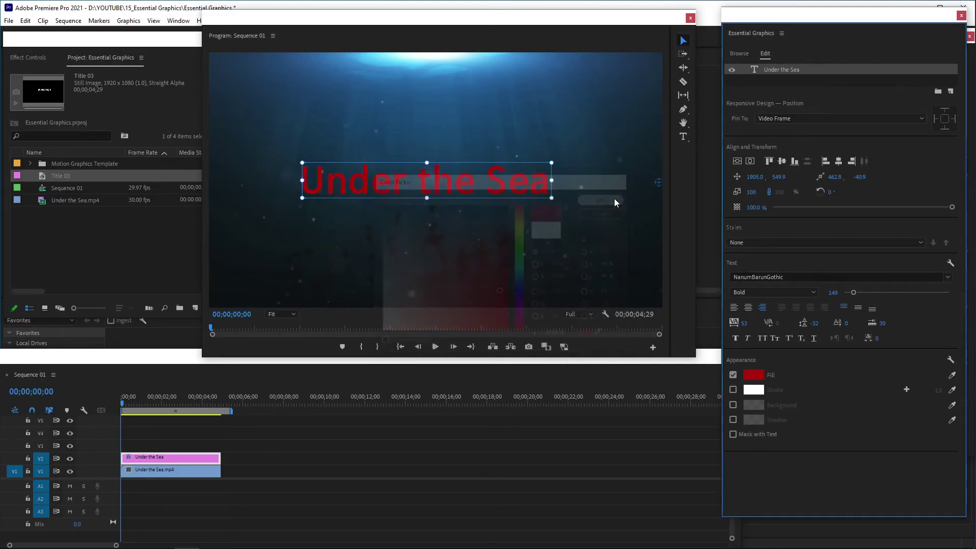
{"action": "key", "text": "ctrl+z"}
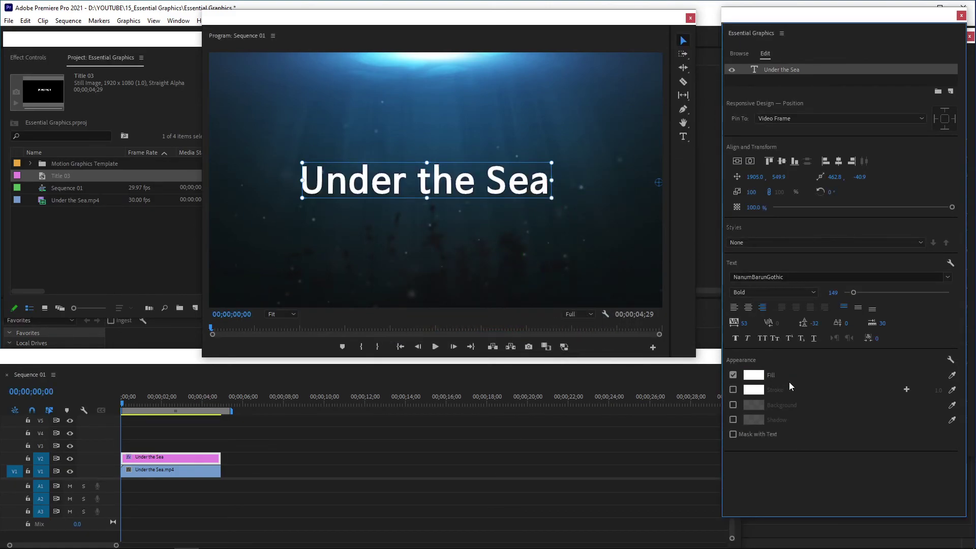
Step: Add a bright green stroke with a width of 14 to the Under the Sea title
{"action": "left_click", "coordinate": [733, 390]}
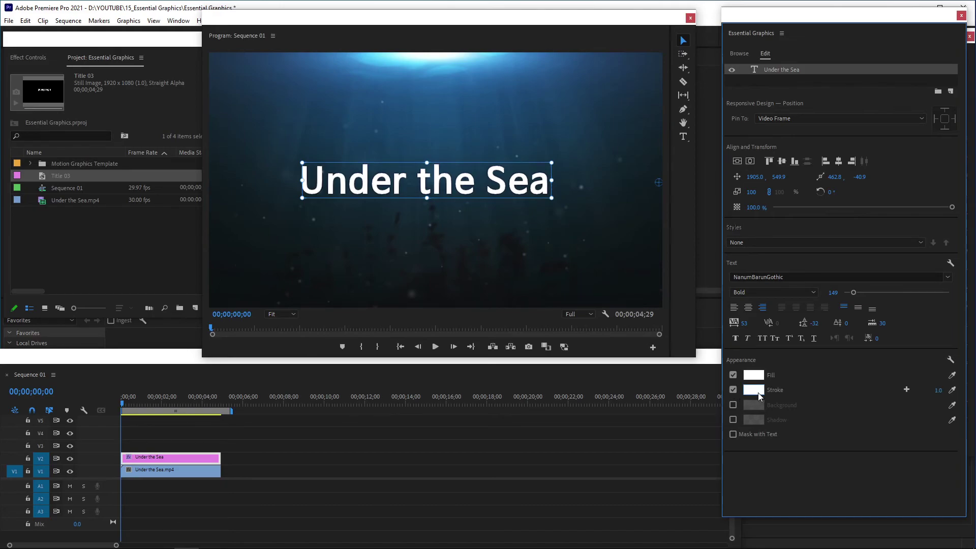
{"action": "left_click", "coordinate": [755, 390]}
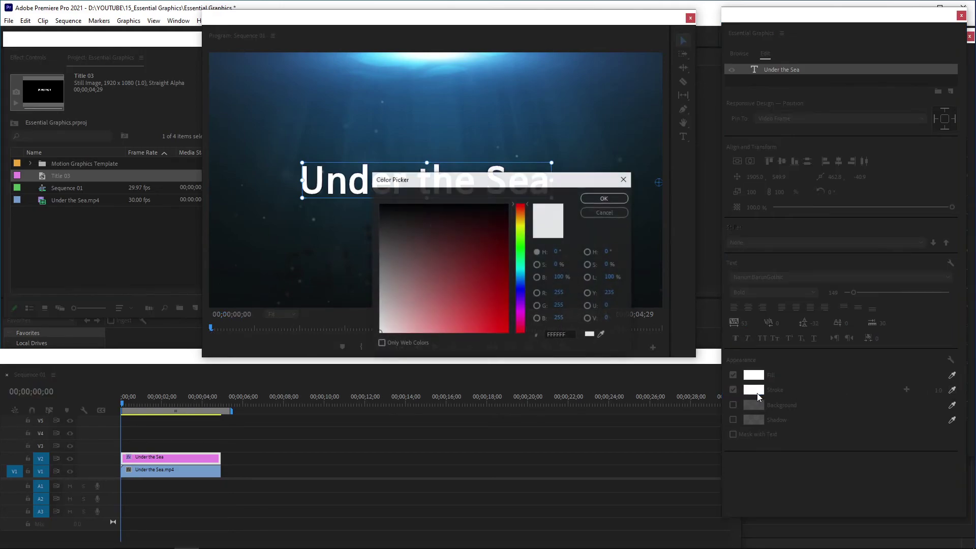
{"action": "left_click", "coordinate": [520, 245]}
{"action": "left_click", "coordinate": [507, 331]}
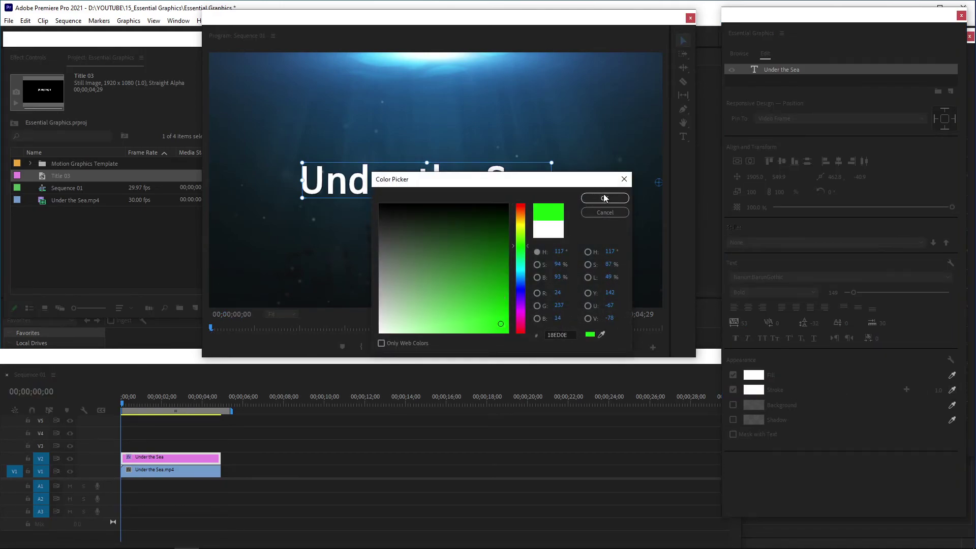
{"action": "left_click", "coordinate": [604, 198]}
{"action": "left_click_drag", "start_coordinate": [929, 395], "coordinate": [936, 395]}
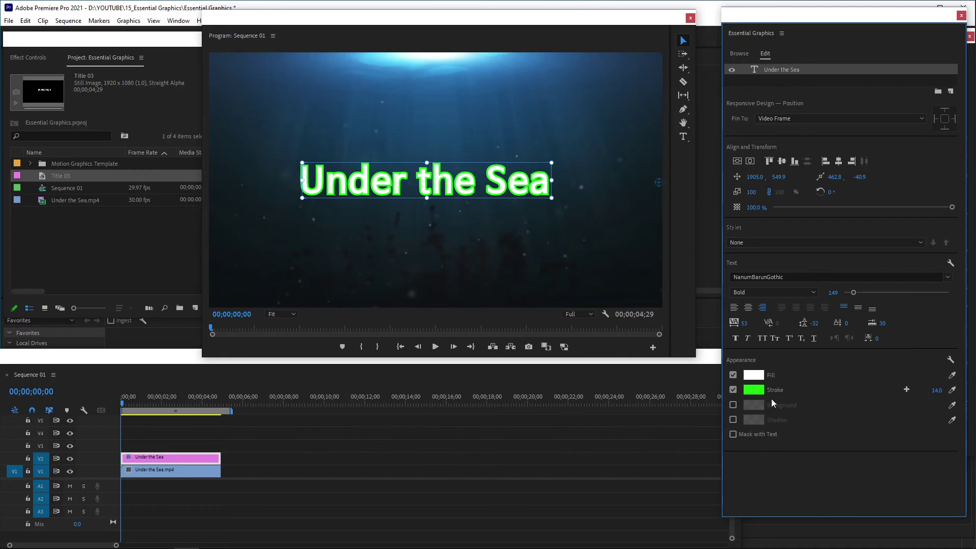
Step: Add a teal background box behind the title with 59% opacity and a size of 63.6
{"action": "left_click", "coordinate": [733, 406]}
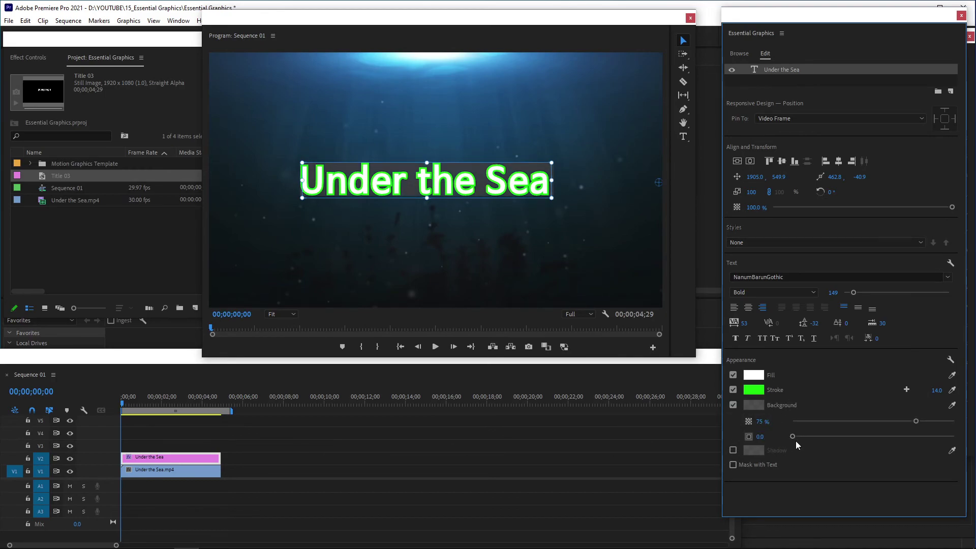
{"action": "left_click_drag", "start_coordinate": [795, 435], "coordinate": [875, 425]}
{"action": "left_click", "coordinate": [759, 404]}
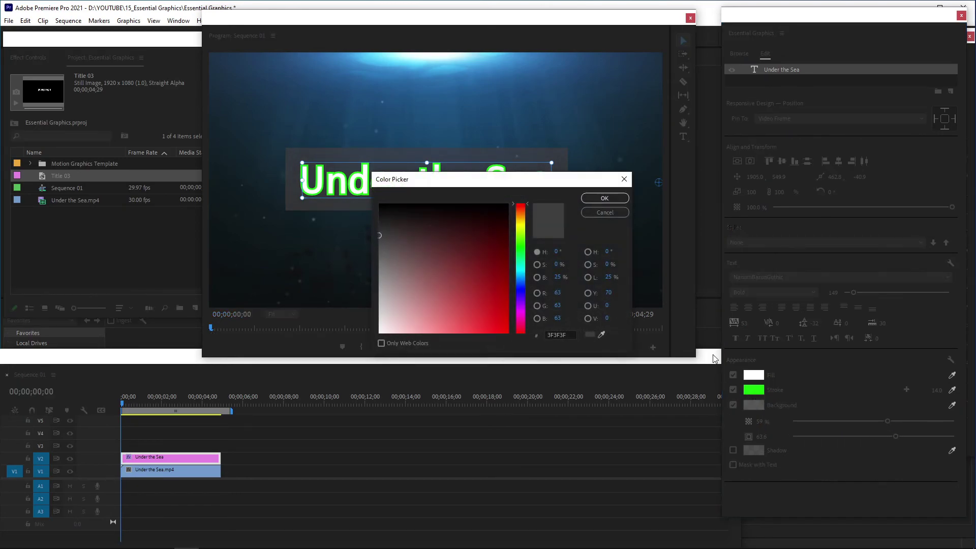
{"action": "left_click", "coordinate": [520, 269]}
{"action": "left_click", "coordinate": [490, 308]}
{"action": "left_click", "coordinate": [605, 199]}
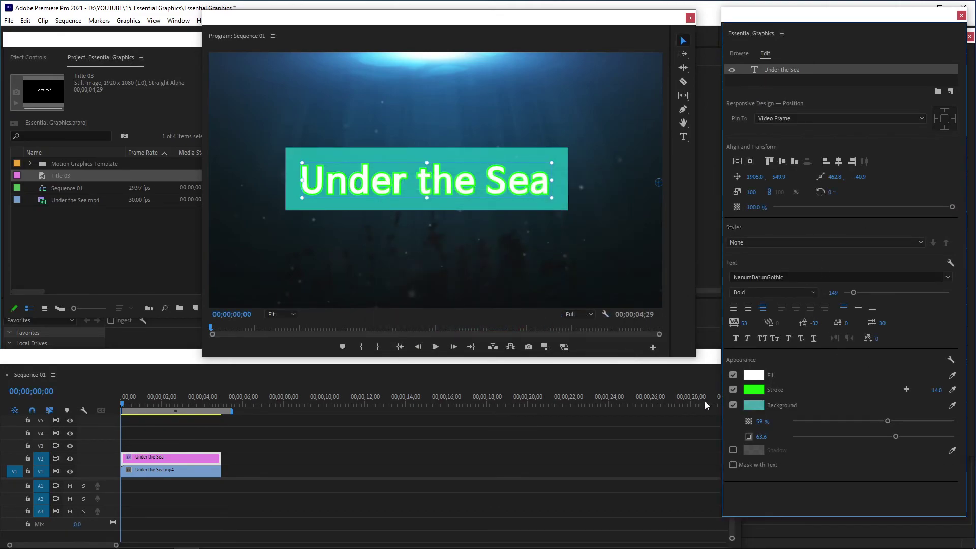
Step: Add a black shadow to the title with 100% opacity, 1x135° angle, 26.3 distance, 10.3 size and 84 blur
{"action": "left_click", "coordinate": [732, 450]}
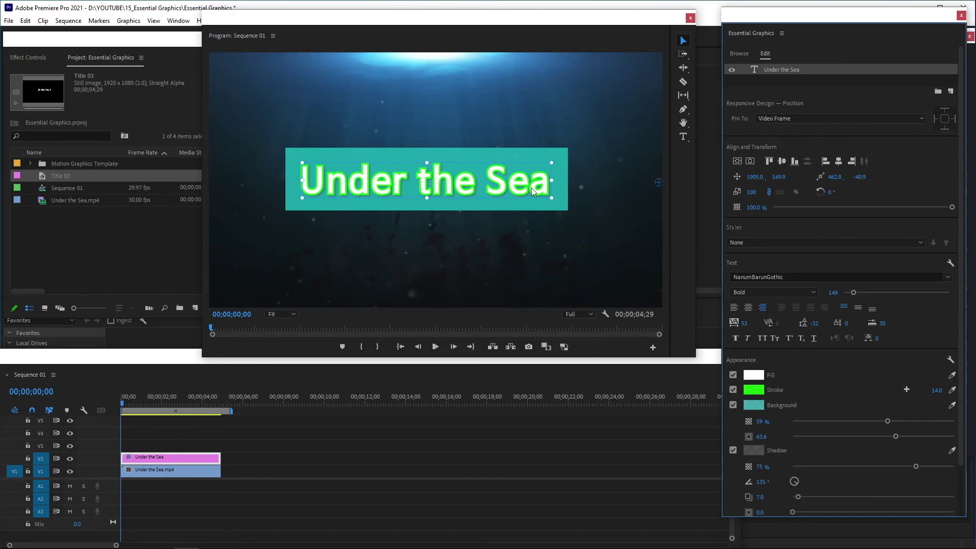
{"action": "scroll", "coordinate": [816, 438], "scroll_direction": "down", "scroll_amount": 2}
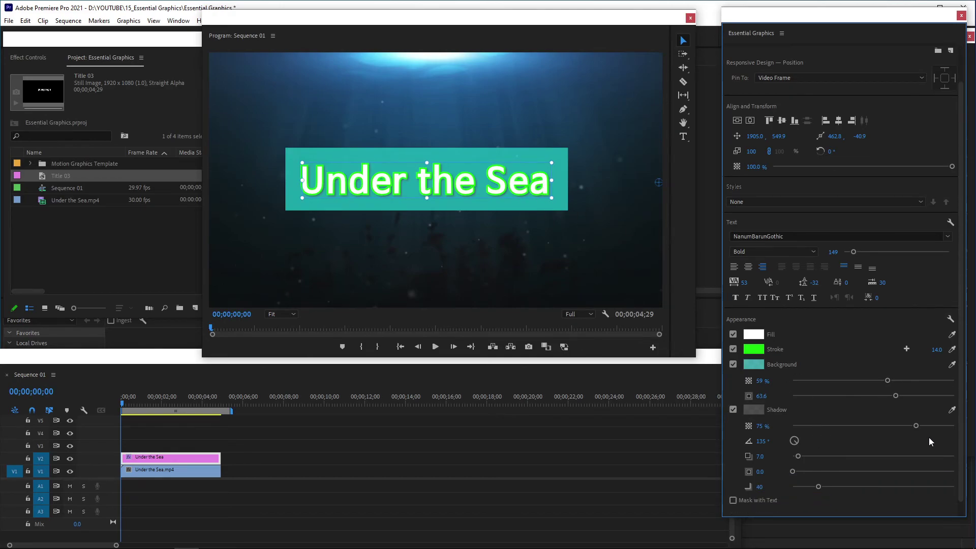
{"action": "left_click", "coordinate": [754, 409]}
{"action": "left_click_drag", "start_coordinate": [392, 219], "coordinate": [380, 206]}
{"action": "left_click", "coordinate": [605, 198]}
{"action": "left_click_drag", "start_coordinate": [916, 426], "coordinate": [955, 426]}
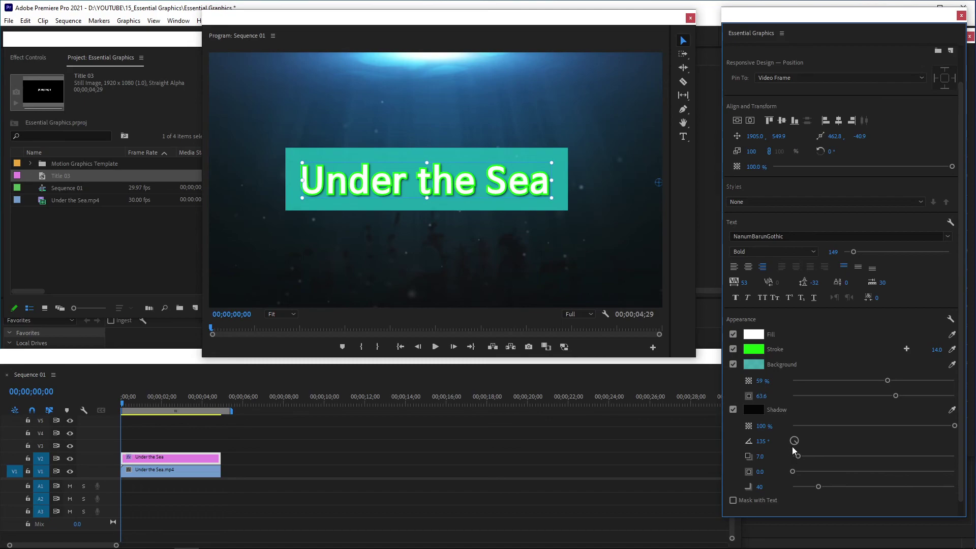
{"action": "mouse_move", "coordinate": [793, 440]}
{"action": "left_mouse_down"}
{"action": "mouse_move", "coordinate": [785, 438]}
{"action": "mouse_move", "coordinate": [795, 444]}
{"action": "left_mouse_up"}
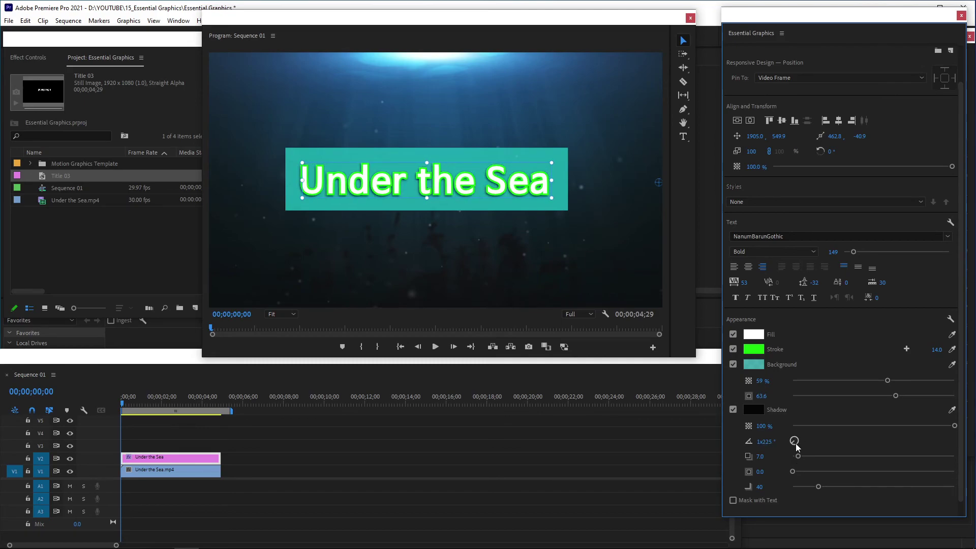
{"action": "left_click_drag", "start_coordinate": [798, 457], "coordinate": [847, 486]}
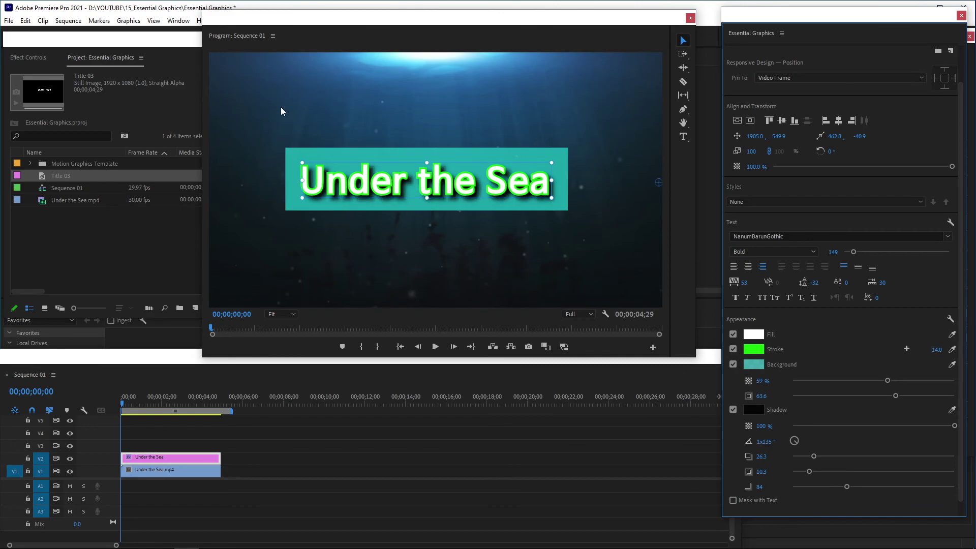
Step: Save the title's current look as a new text style named TEST Style
{"action": "left_click", "coordinate": [550, 152]}
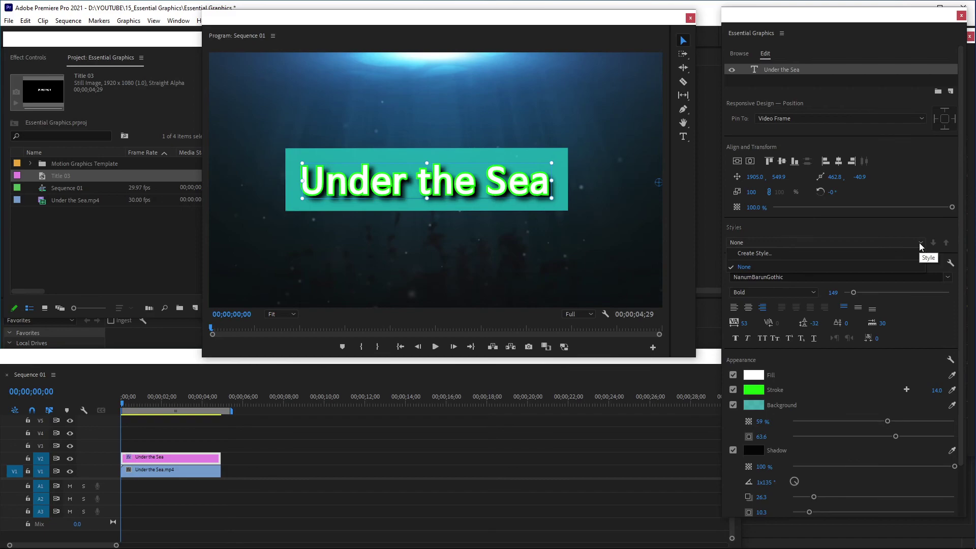
{"action": "left_click", "coordinate": [775, 243]}
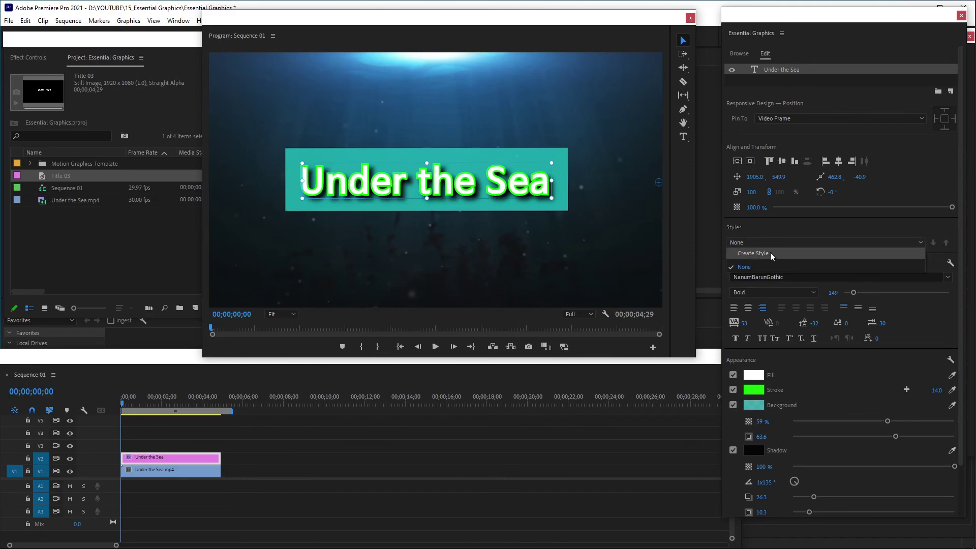
{"action": "left_click", "coordinate": [770, 252]}
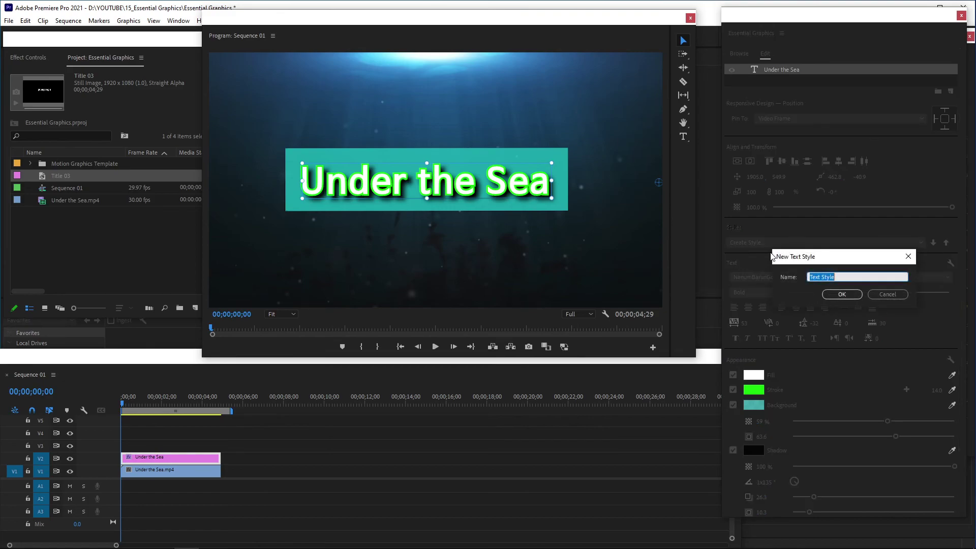
{"action": "left_click_drag", "start_coordinate": [822, 277], "coordinate": [795, 278]}
{"action": "type", "text": "TEST"}
{"action": "left_click", "coordinate": [843, 294]}
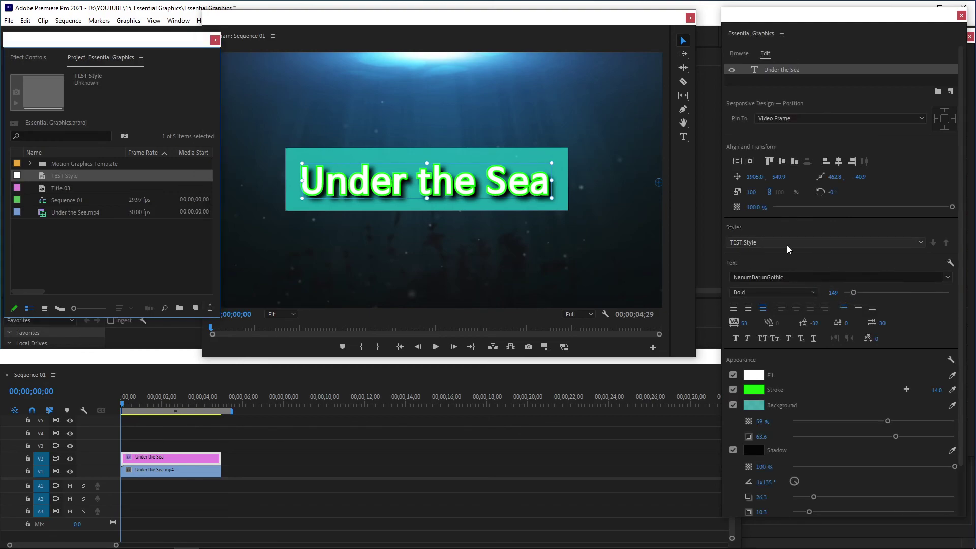
Step: Reselect the Under the Sea title and set its assigned text style to None
{"action": "left_click", "coordinate": [593, 316]}
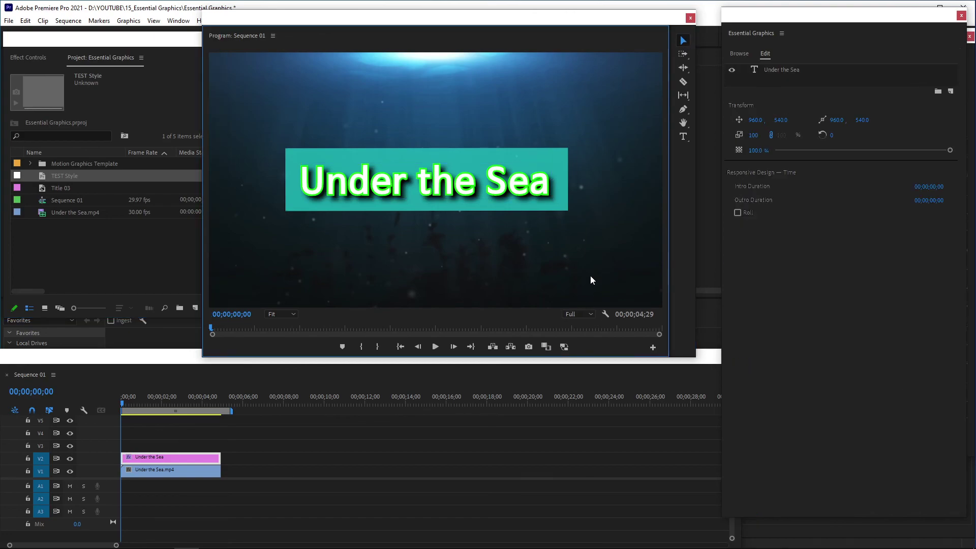
{"action": "scroll", "coordinate": [834, 397], "scroll_direction": "down", "scroll_amount": 1}
{"action": "left_click", "coordinate": [758, 227]}
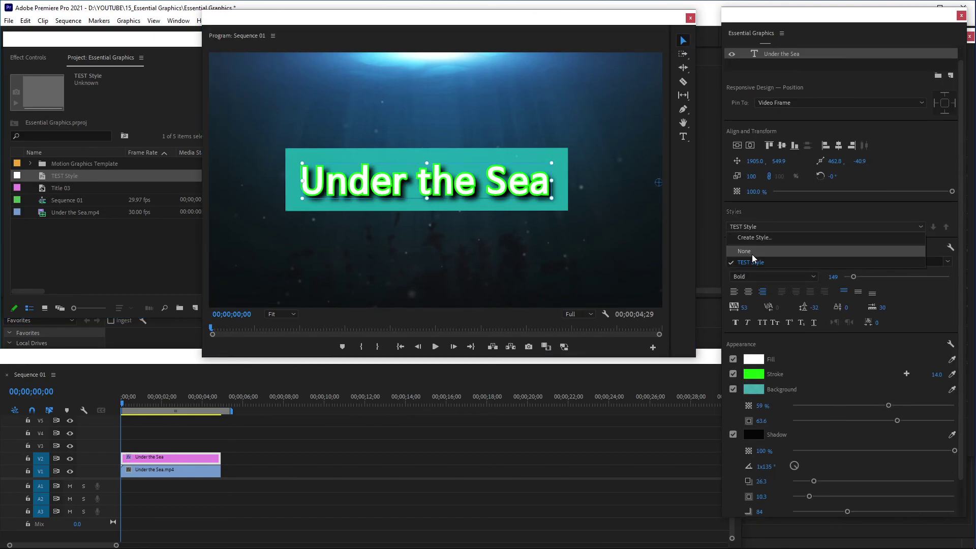
{"action": "left_click", "coordinate": [752, 251]}
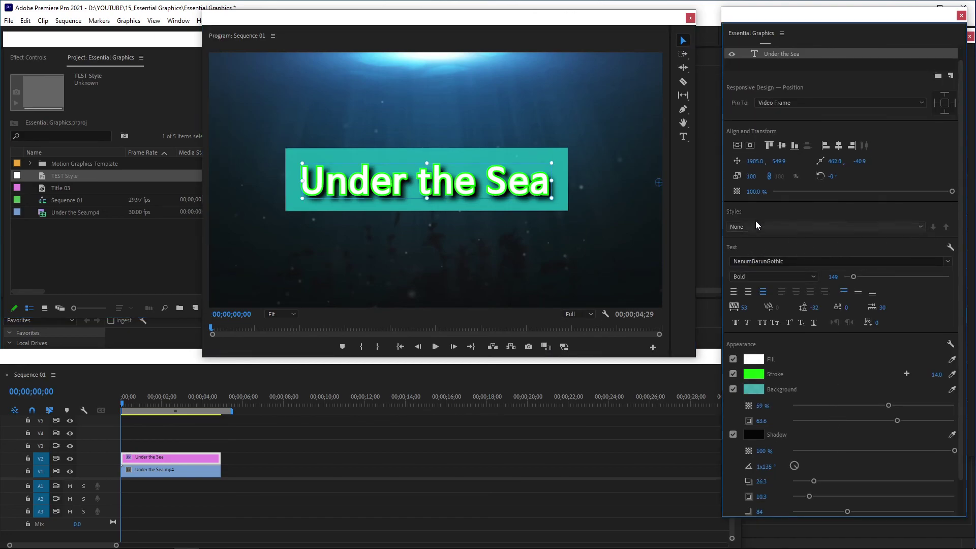
Step: Add a new text layer reading "Over the Sea" and place it just above the Under the Sea title
{"action": "left_click", "coordinate": [683, 136]}
{"action": "left_click", "coordinate": [336, 108]}
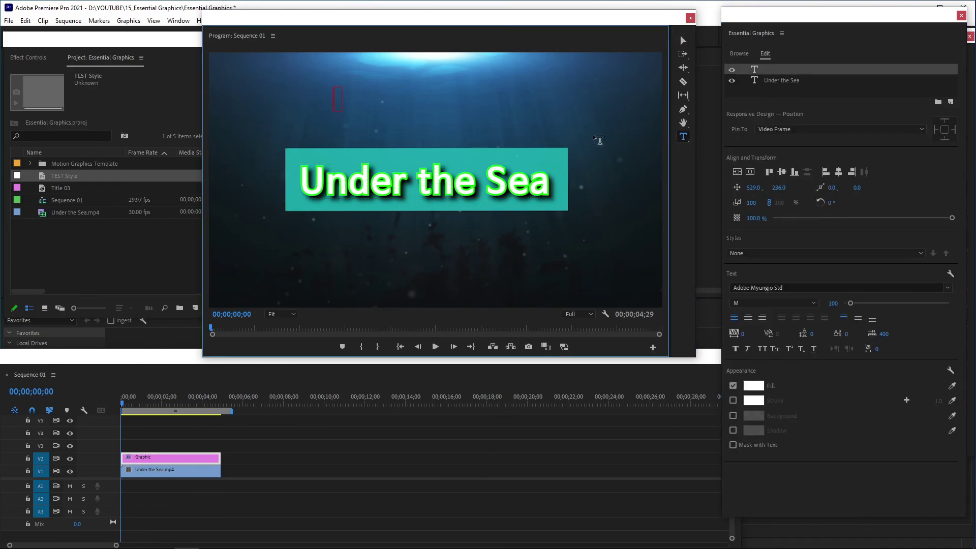
{"action": "type", "text": "Over the"}
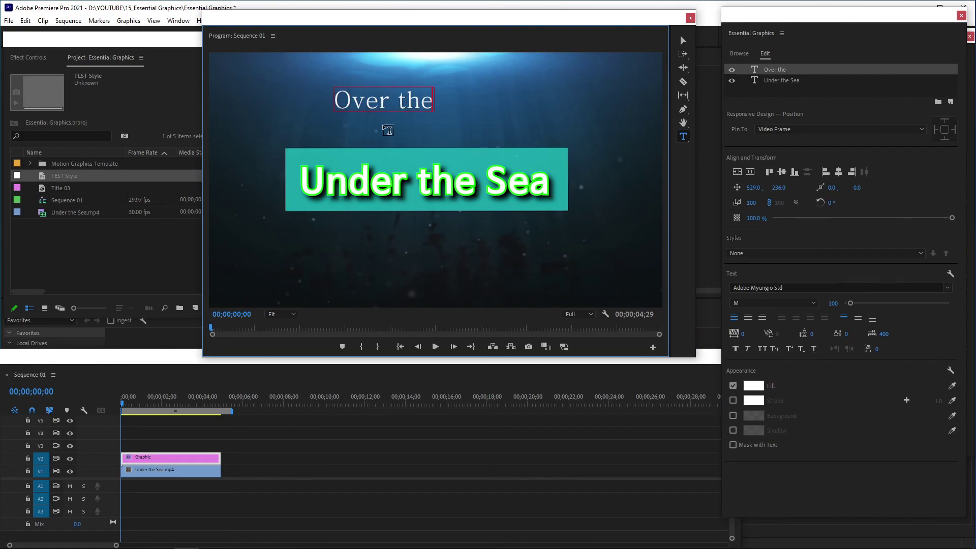
{"action": "type", "text": " Sea"}
{"action": "left_click", "coordinate": [683, 40]}
{"action": "left_click_drag", "start_coordinate": [441, 104], "coordinate": [426, 117]}
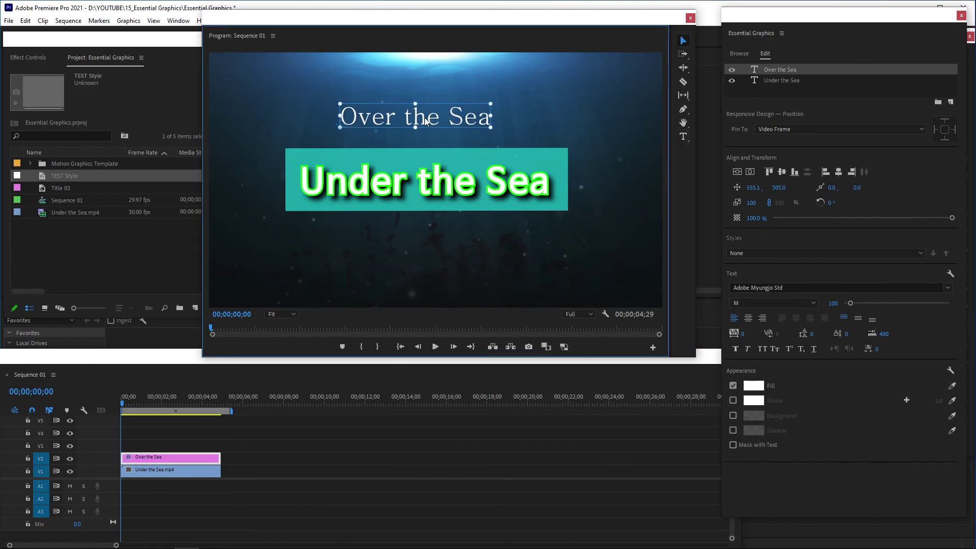
Step: Apply TEST Style to the Over the Sea layer and reposition it directly above the Under the Sea title
{"action": "left_click", "coordinate": [801, 253]}
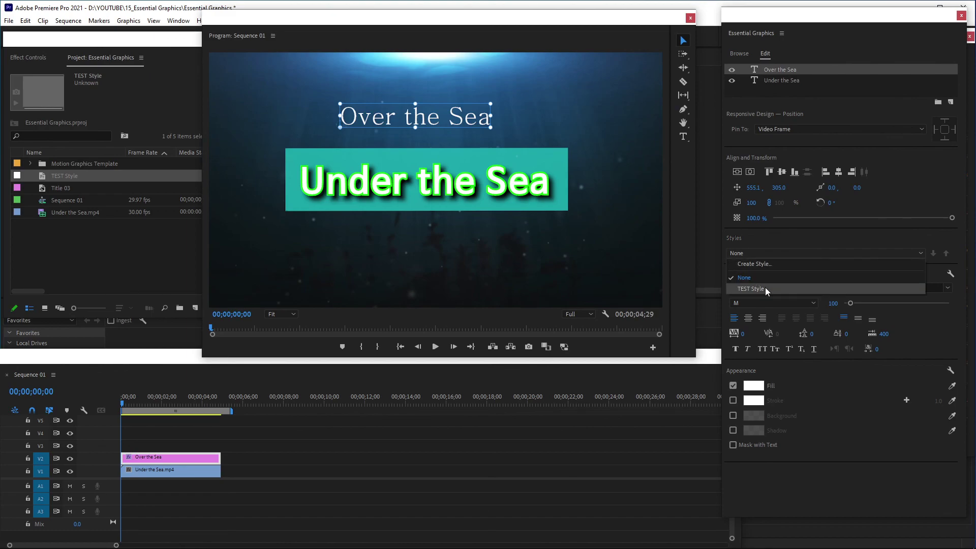
{"action": "left_click", "coordinate": [765, 288]}
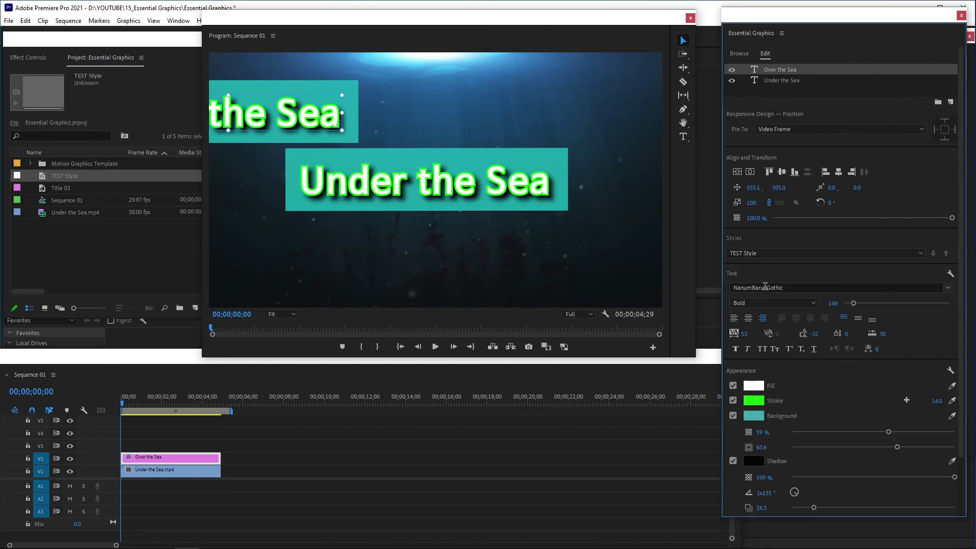
{"action": "left_click_drag", "start_coordinate": [273, 124], "coordinate": [473, 105]}
{"action": "key", "text": "shift+Up"}
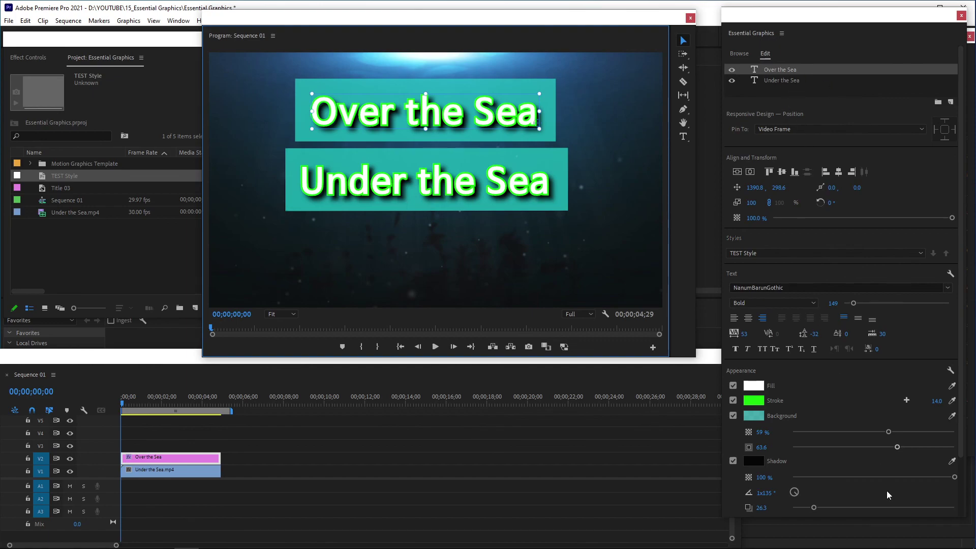
{"action": "scroll", "coordinate": [834, 336], "scroll_direction": "down", "scroll_amount": 1}
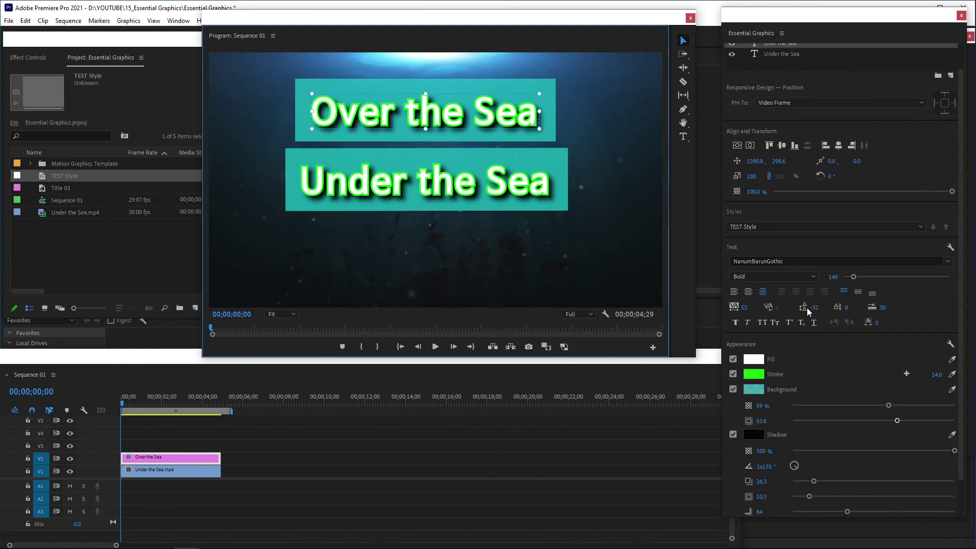